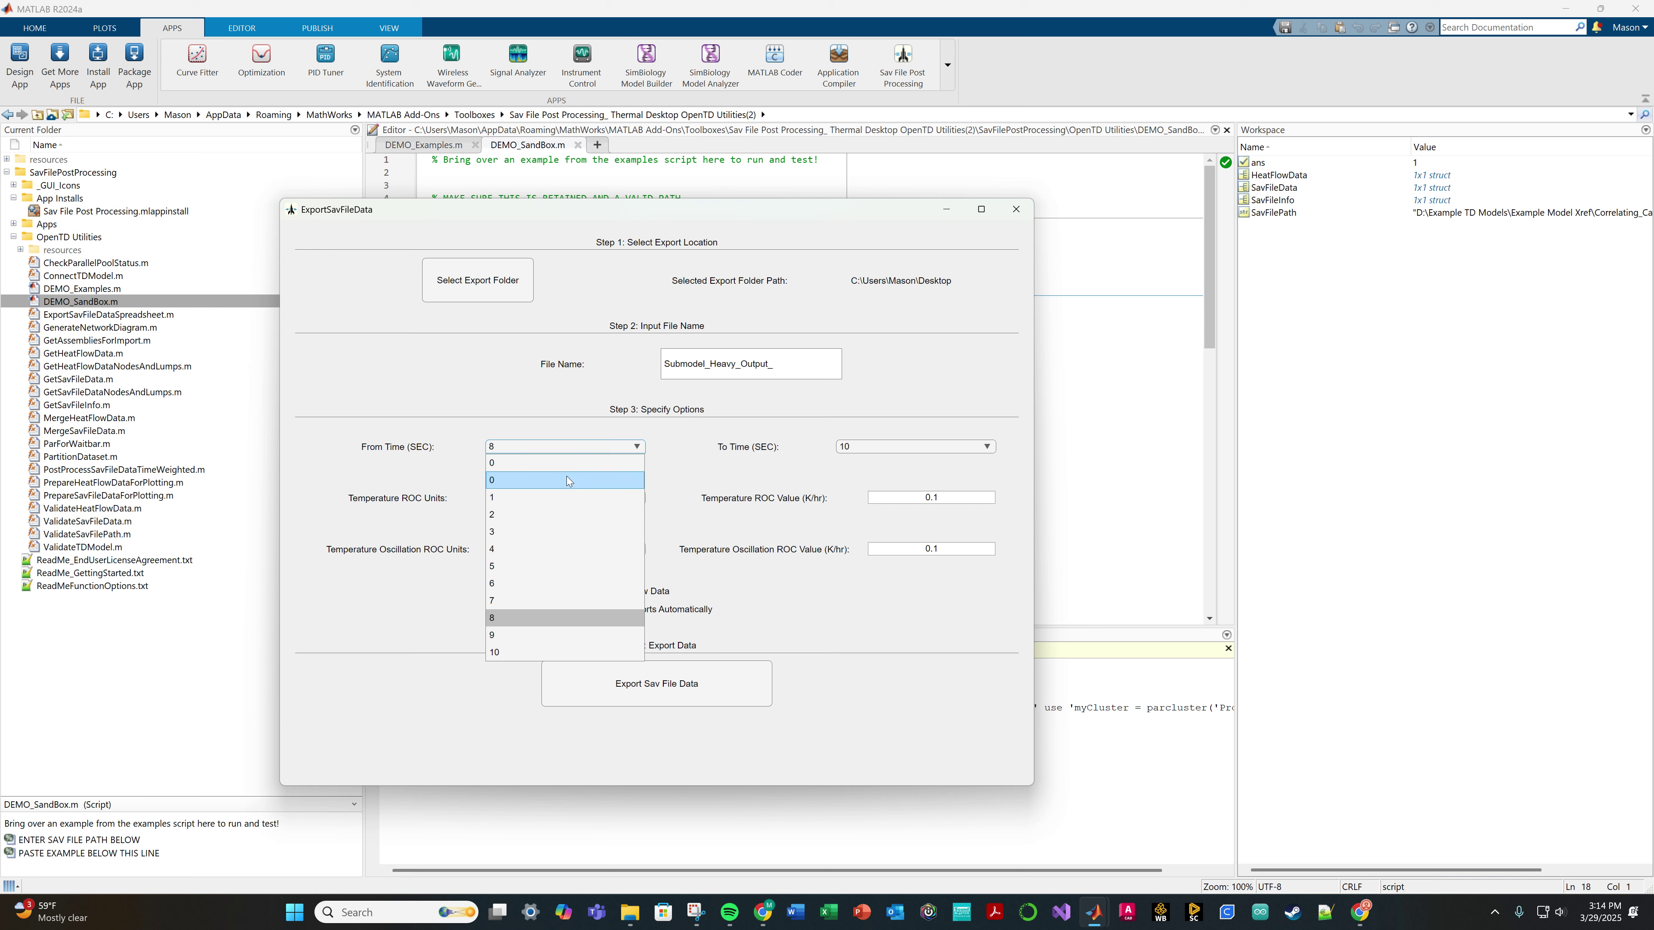
# - Set the export's From Time to 3 seconds
pyautogui.click(566, 475)
pyautogui.click(580, 446)
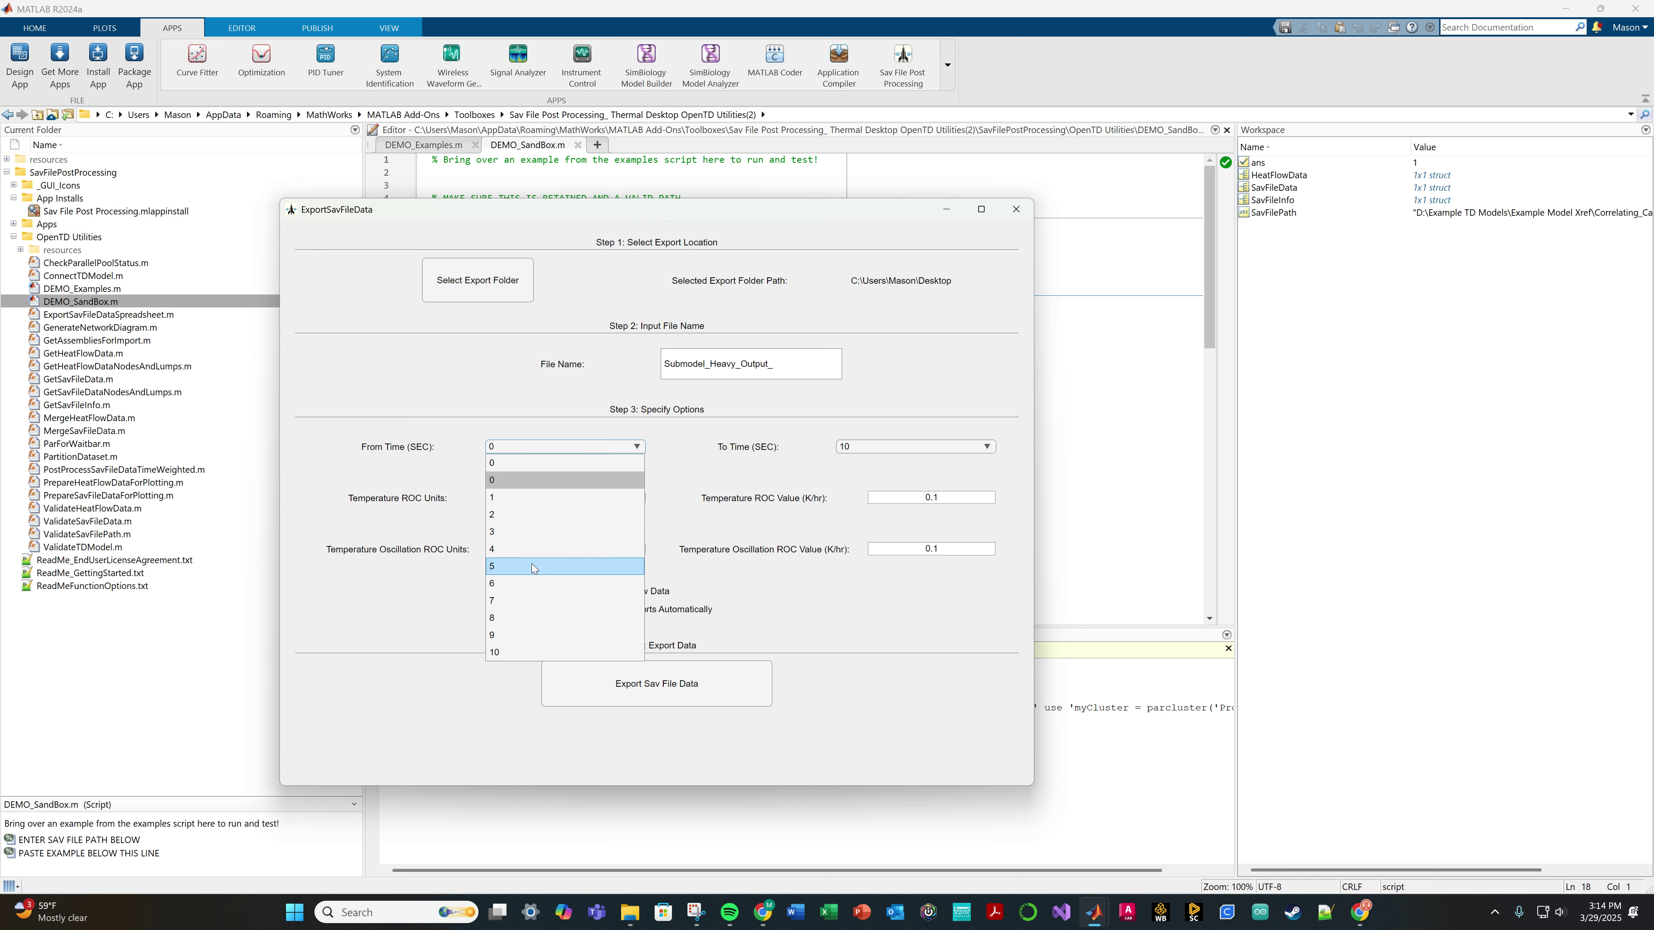
pyautogui.click(533, 532)
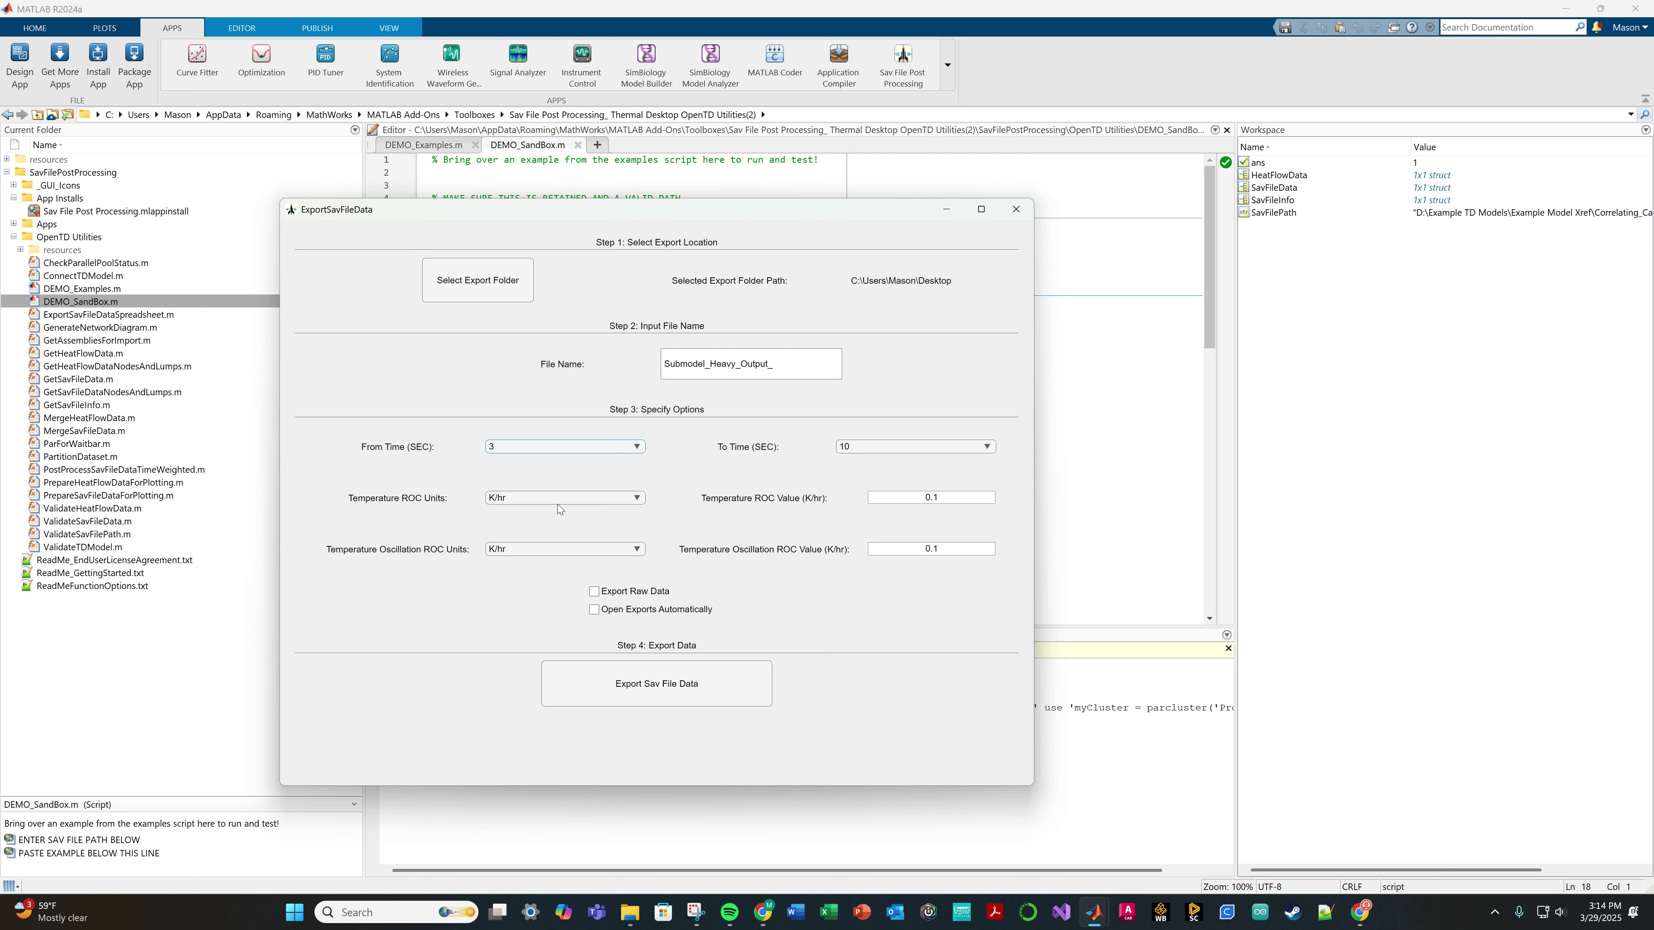
# - Look at the unit choices for the temperature ROC and temperature oscillation ROC, leaving both at K/hr
pyautogui.click(508, 500)
pyautogui.click(508, 503)
pyautogui.click(578, 555)
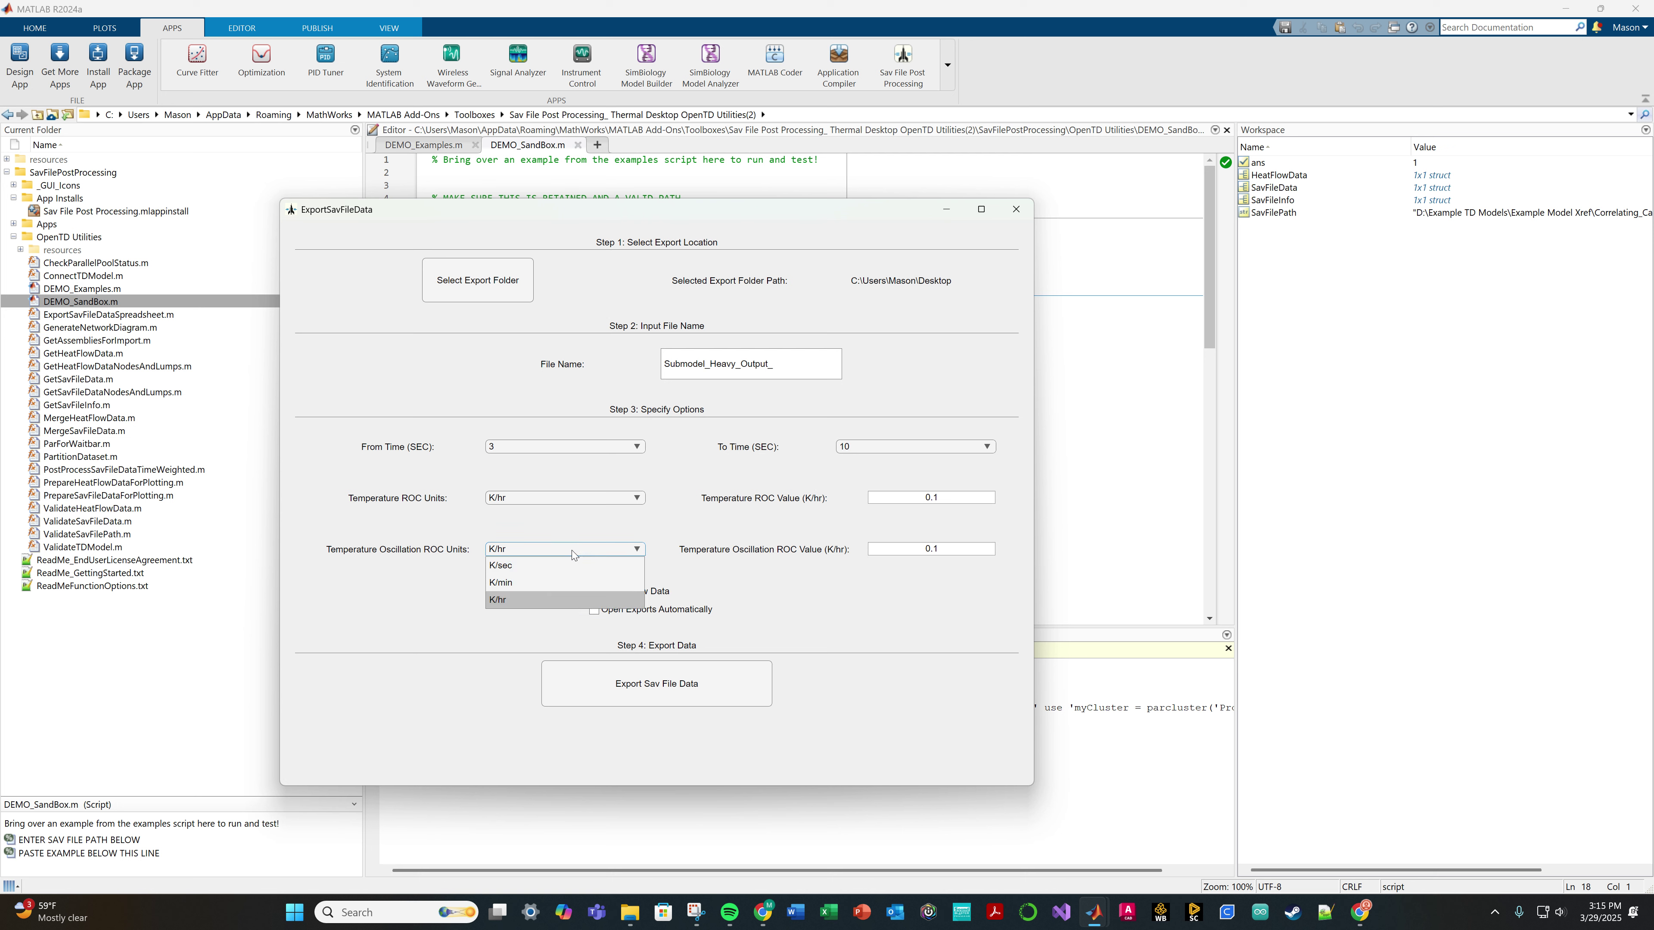
pyautogui.click(920, 586)
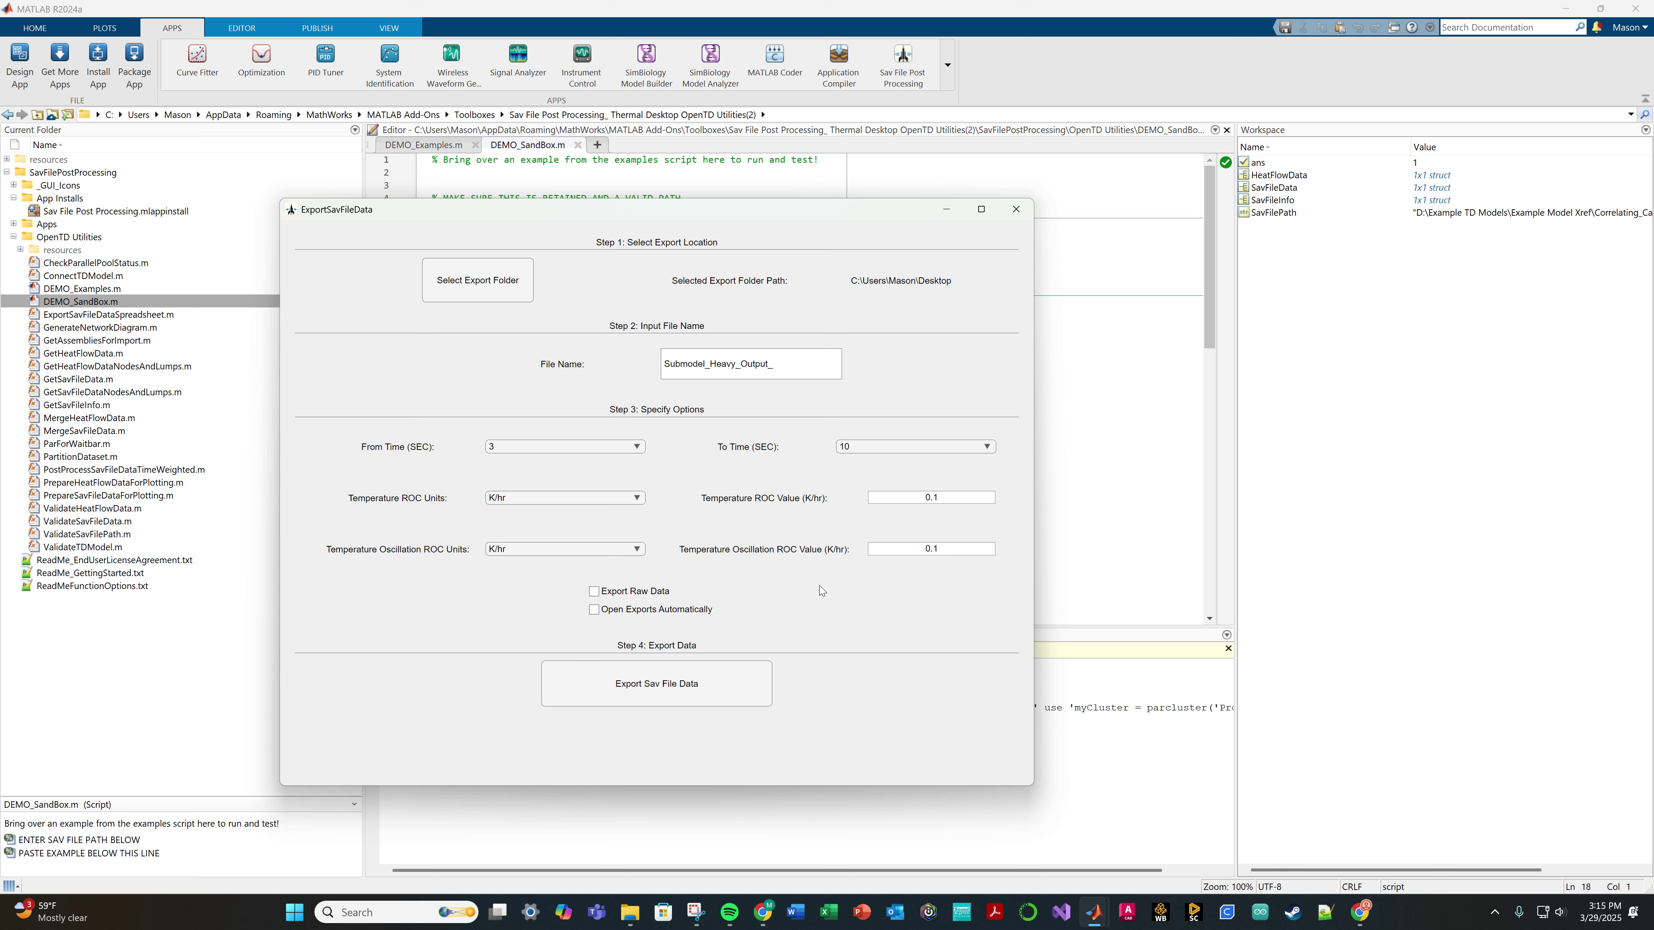
# - Export the sav file data with raw data export and automatic opening of the exports enabled
pyautogui.click(638, 594)
pyautogui.click(642, 607)
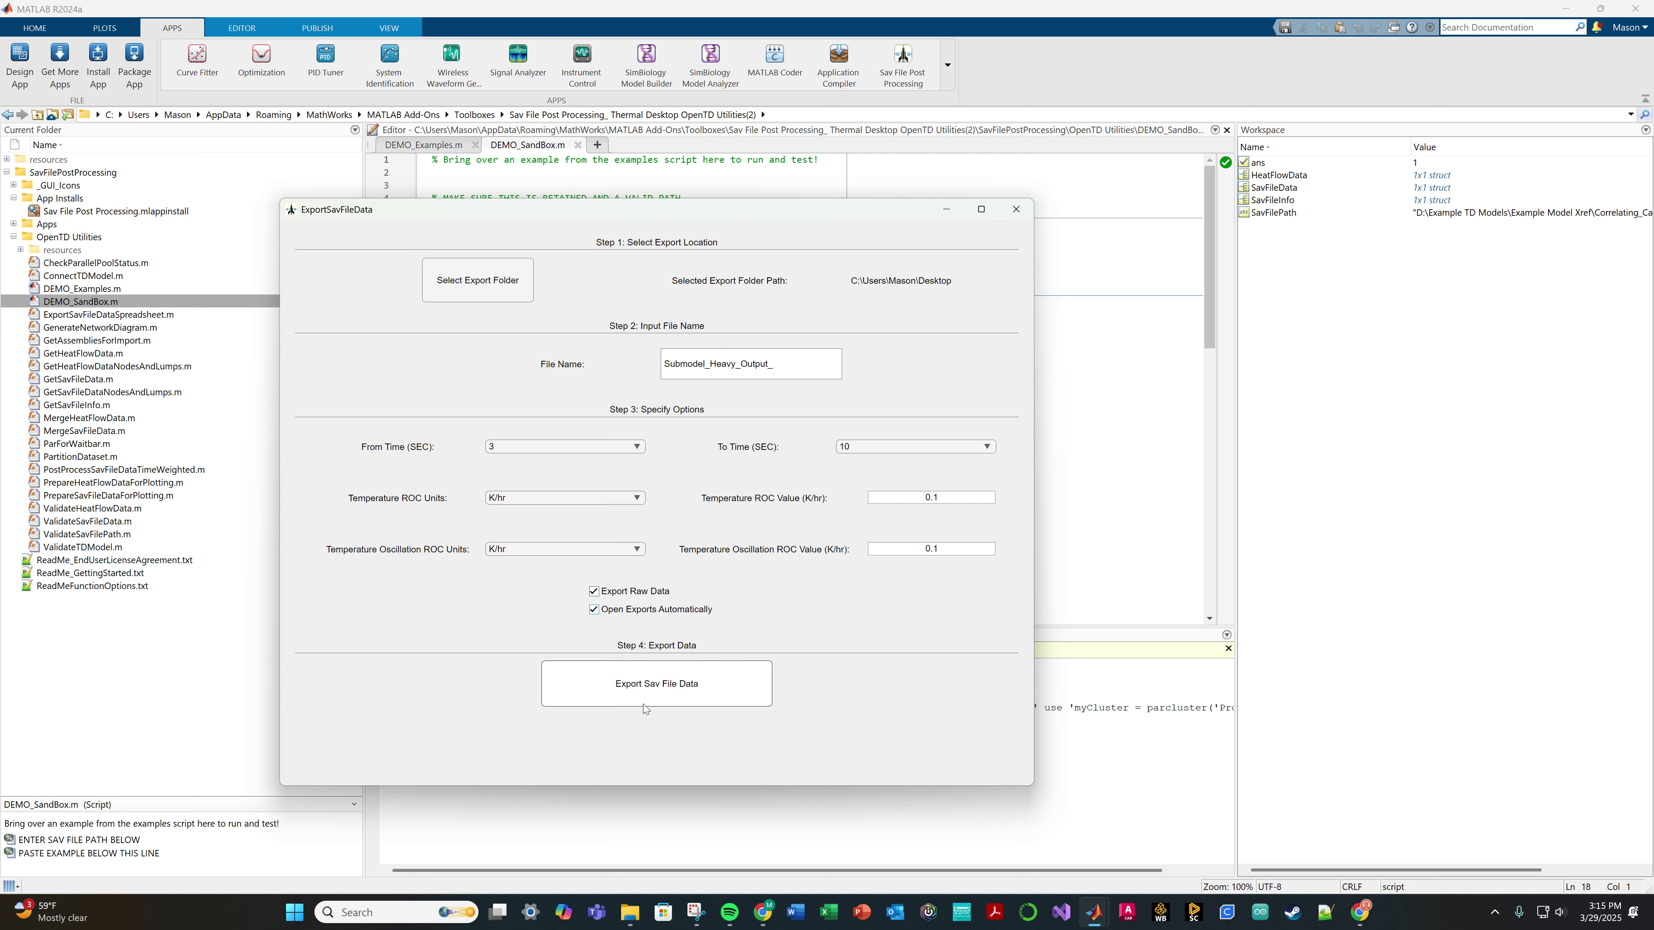
pyautogui.click(671, 691)
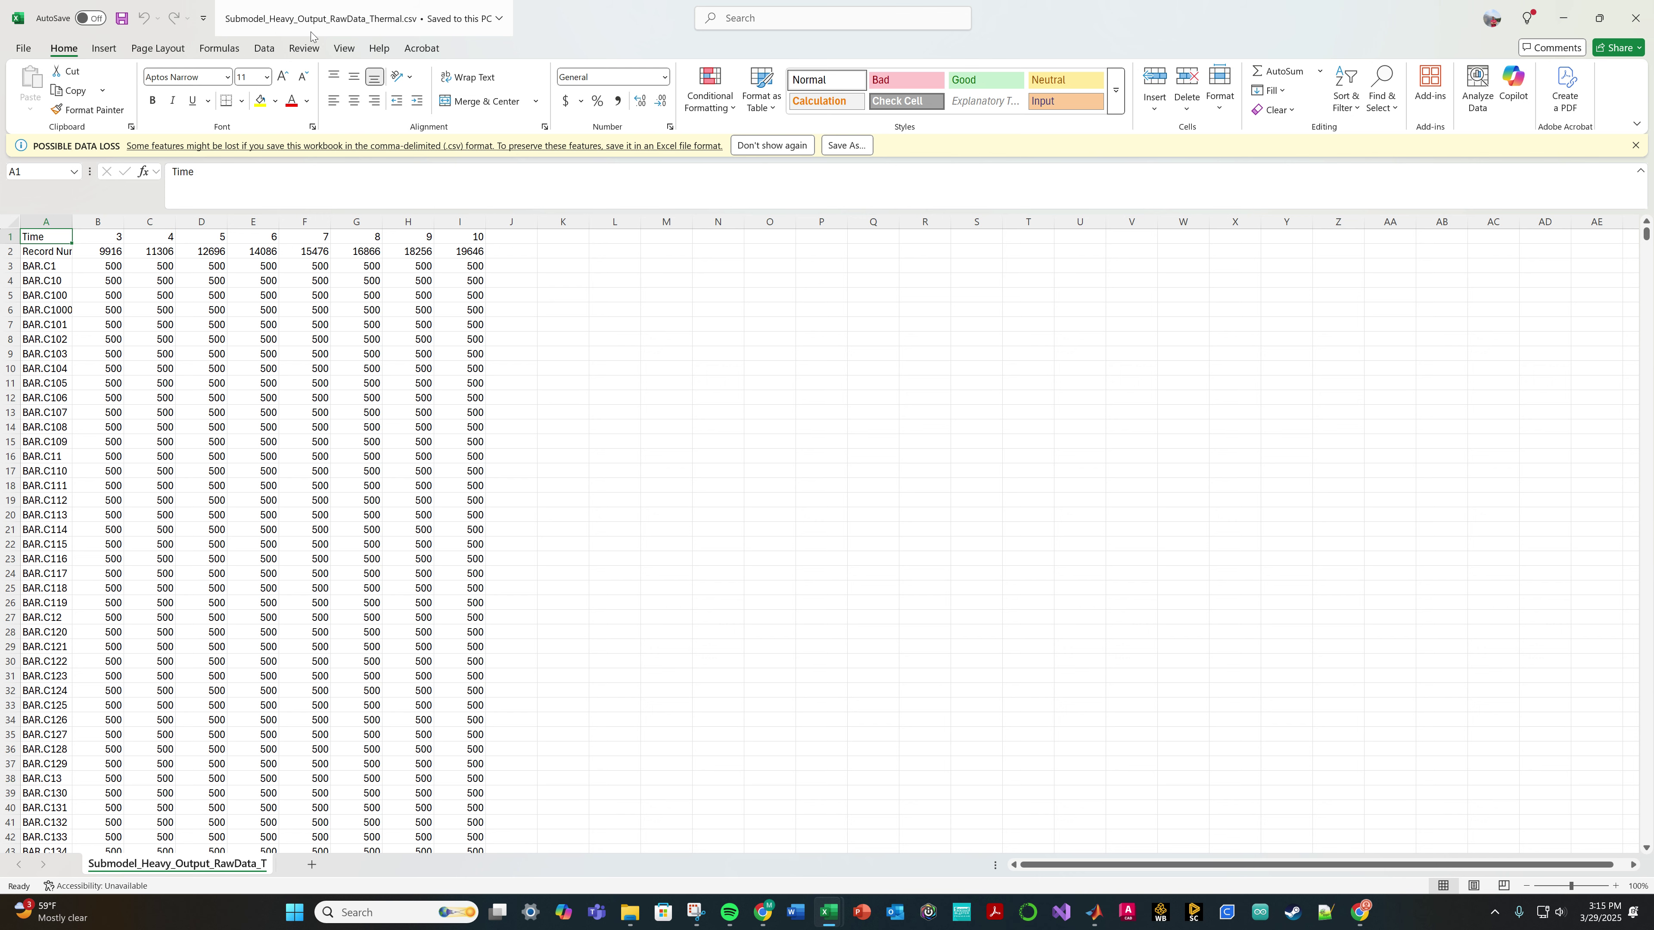
# - Fit the width of column A to its names in the thermal raw data sheet
pyautogui.click(148, 379)
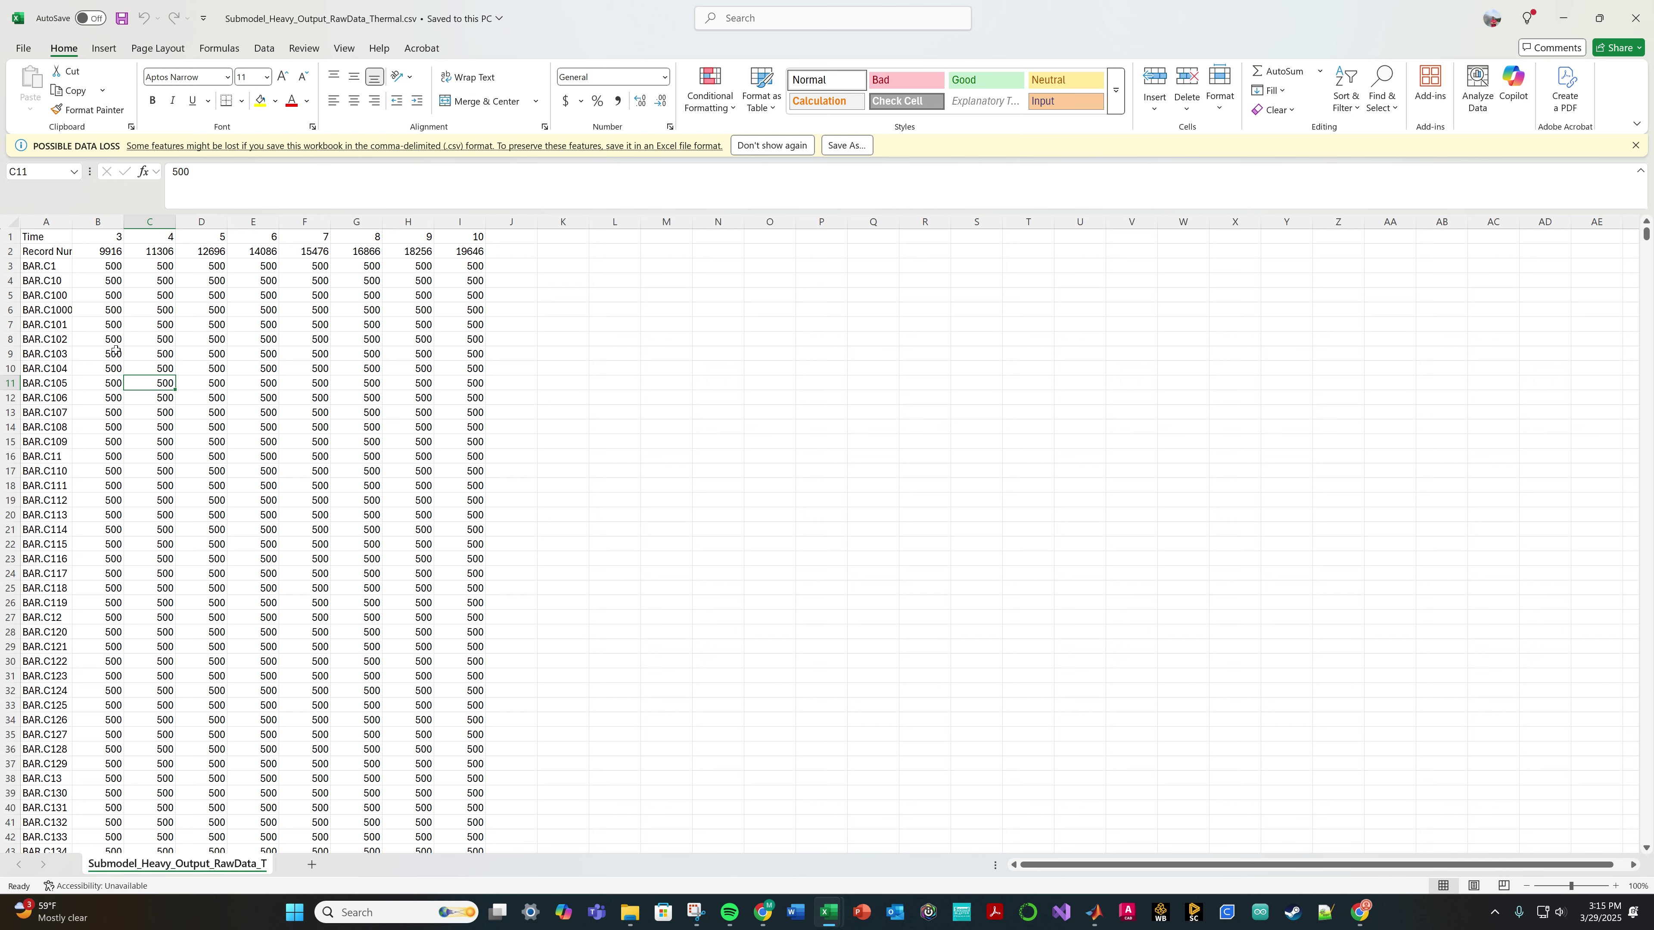
pyautogui.doubleClick(73, 220)
pyautogui.click(72, 282)
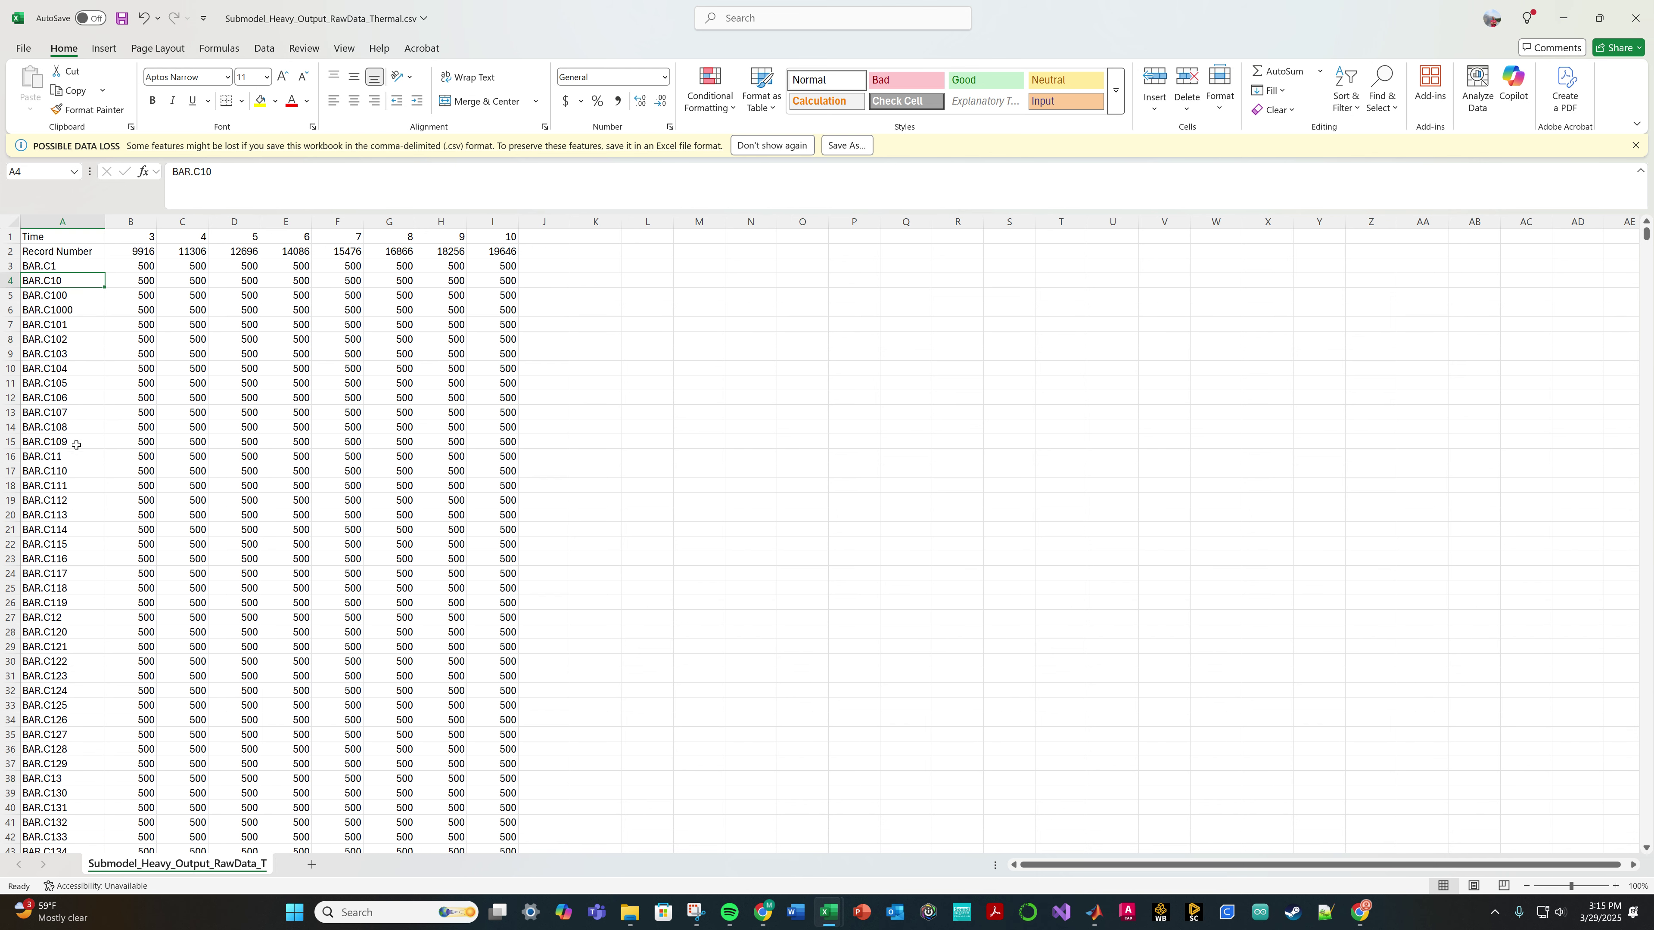
# - Examine the BAR node rows from the C entries through the Q and T entries, and close the thermal raw data file
pyautogui.scroll(-7, 68, 456)
pyautogui.scroll(7, 67, 489)
pyautogui.press('Down')
pyautogui.press('Down')
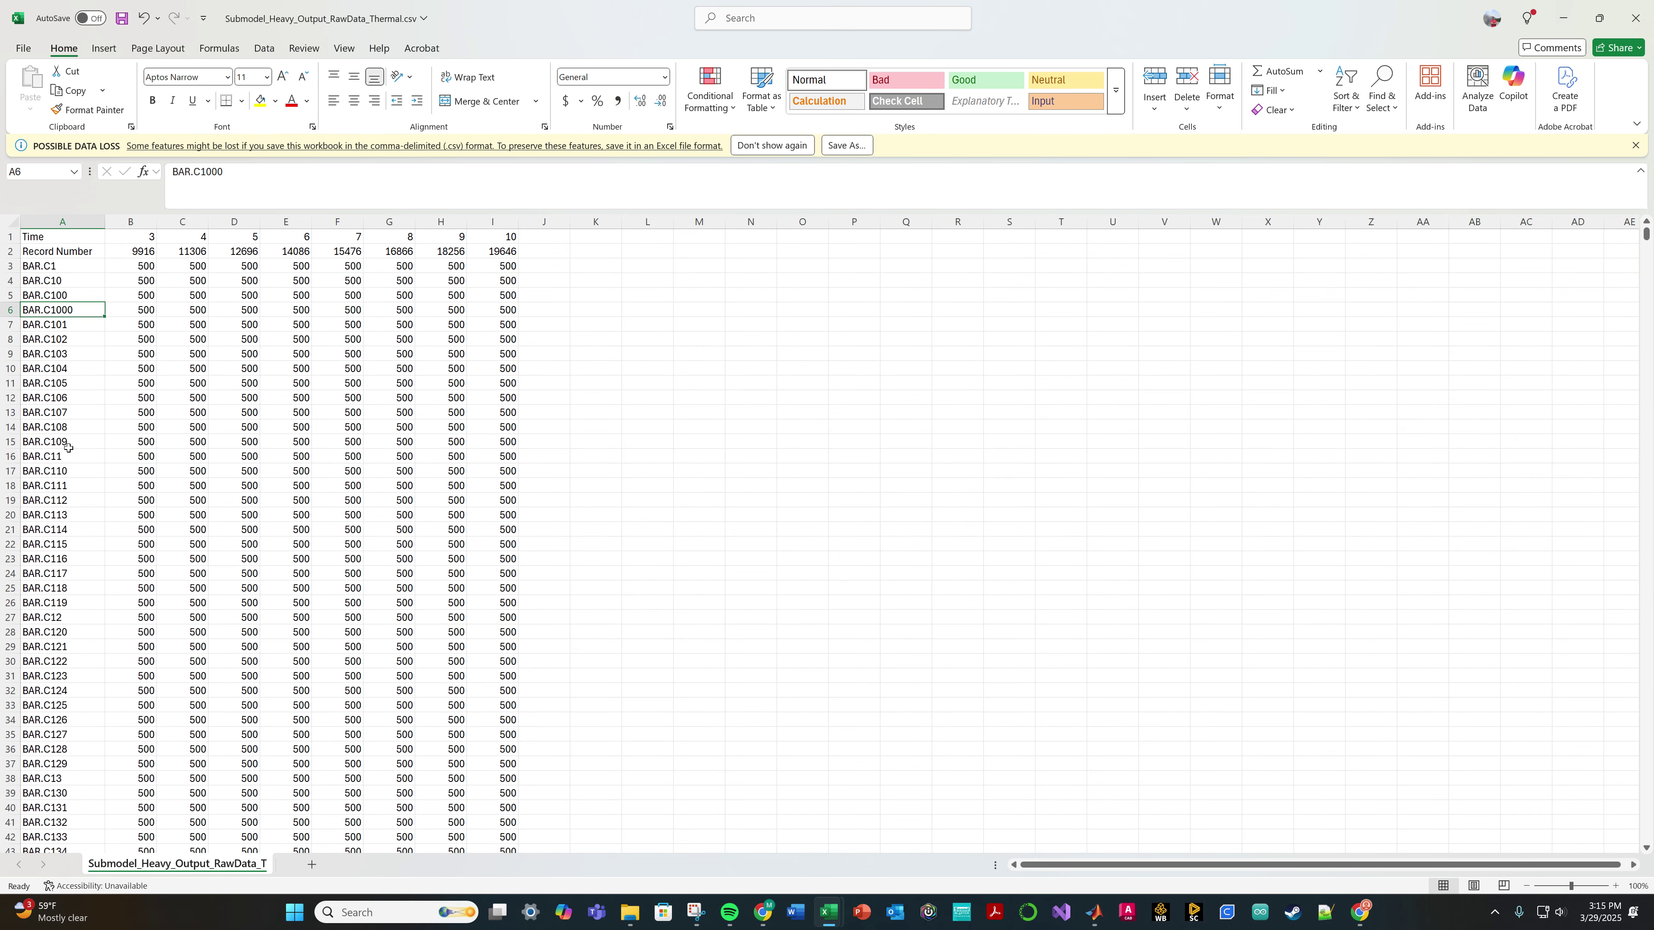
pyautogui.scroll(-16, 68, 454)
pyautogui.scroll(-20, 67, 454)
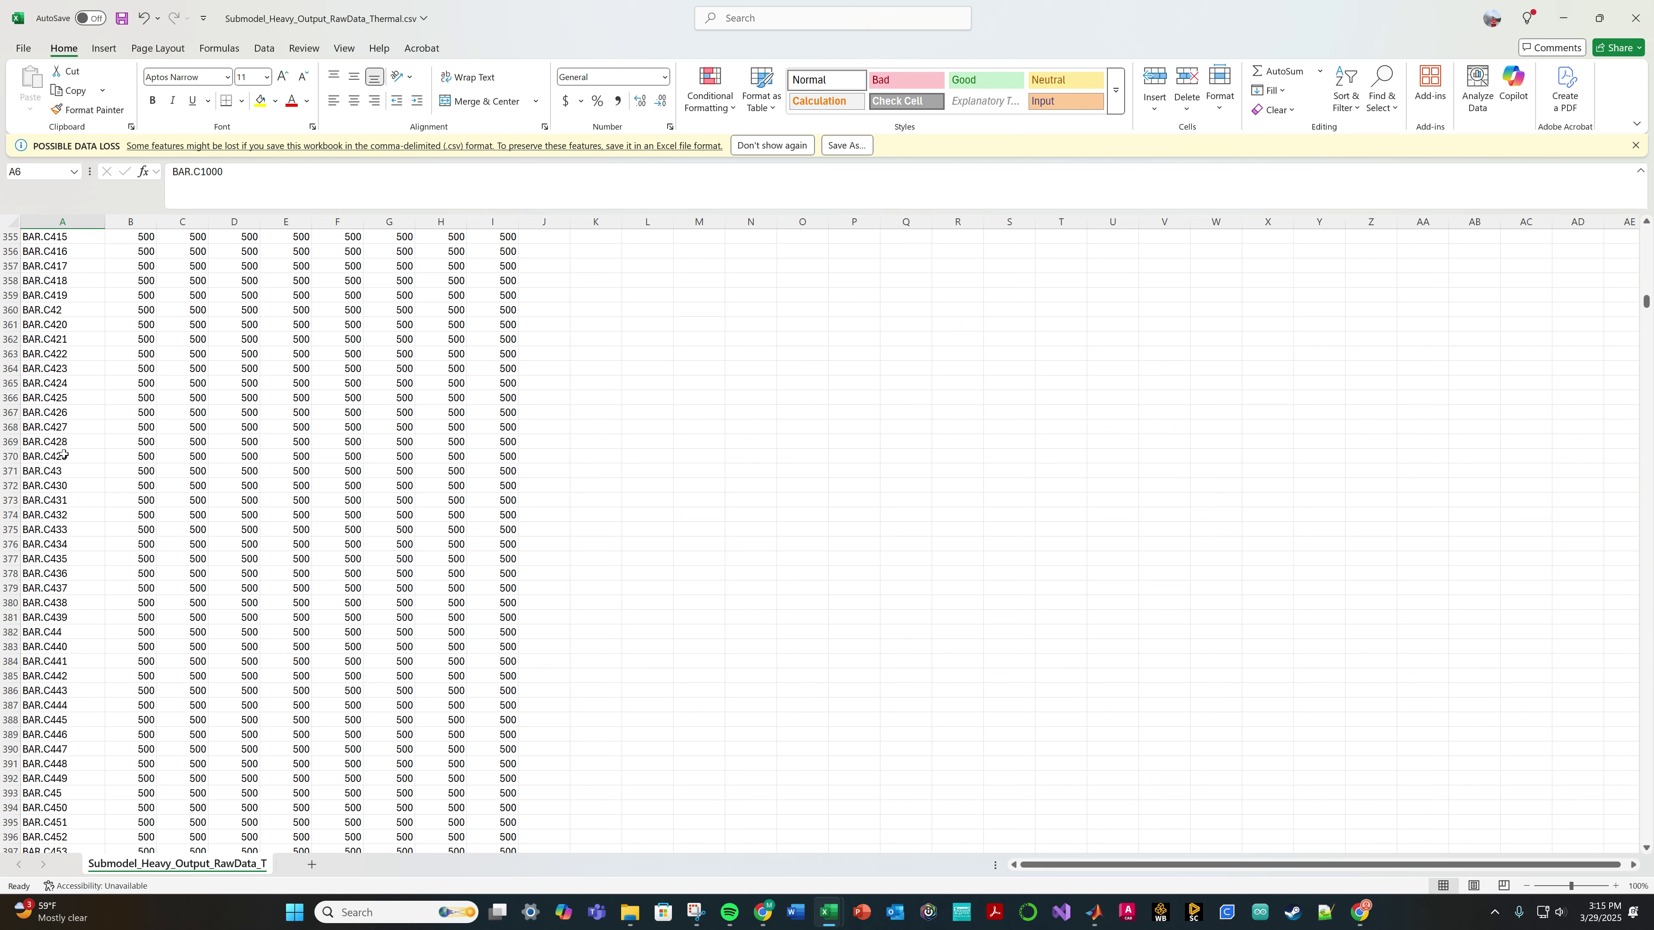
pyautogui.scroll(-20, 63, 455)
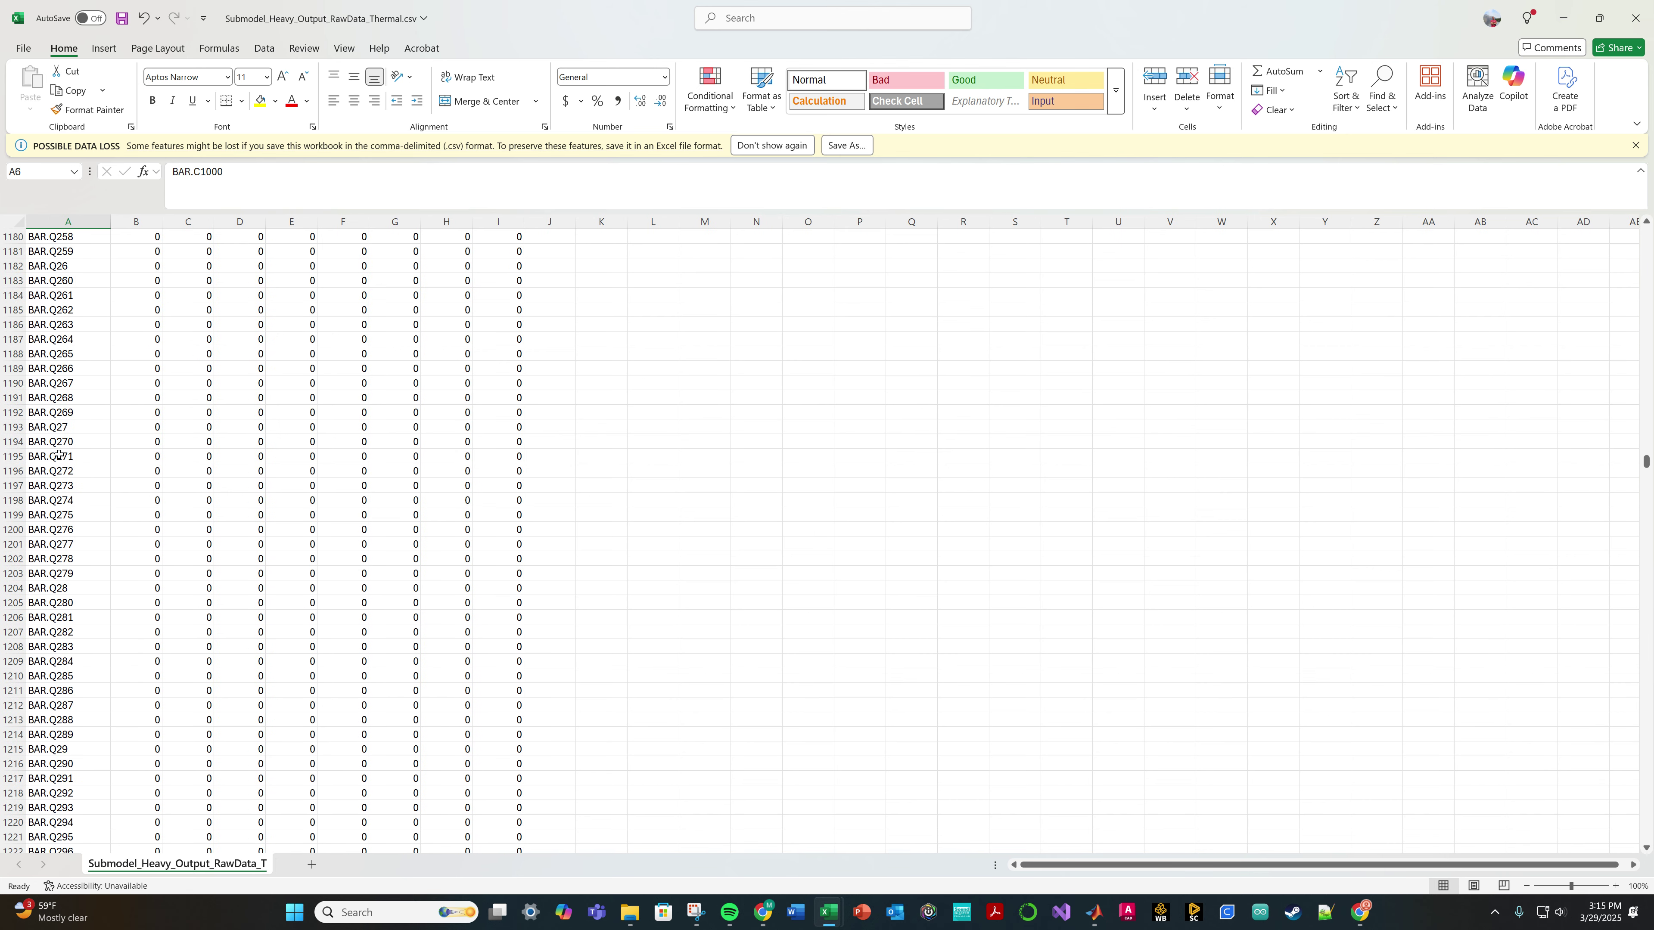
pyautogui.scroll(-20, 58, 455)
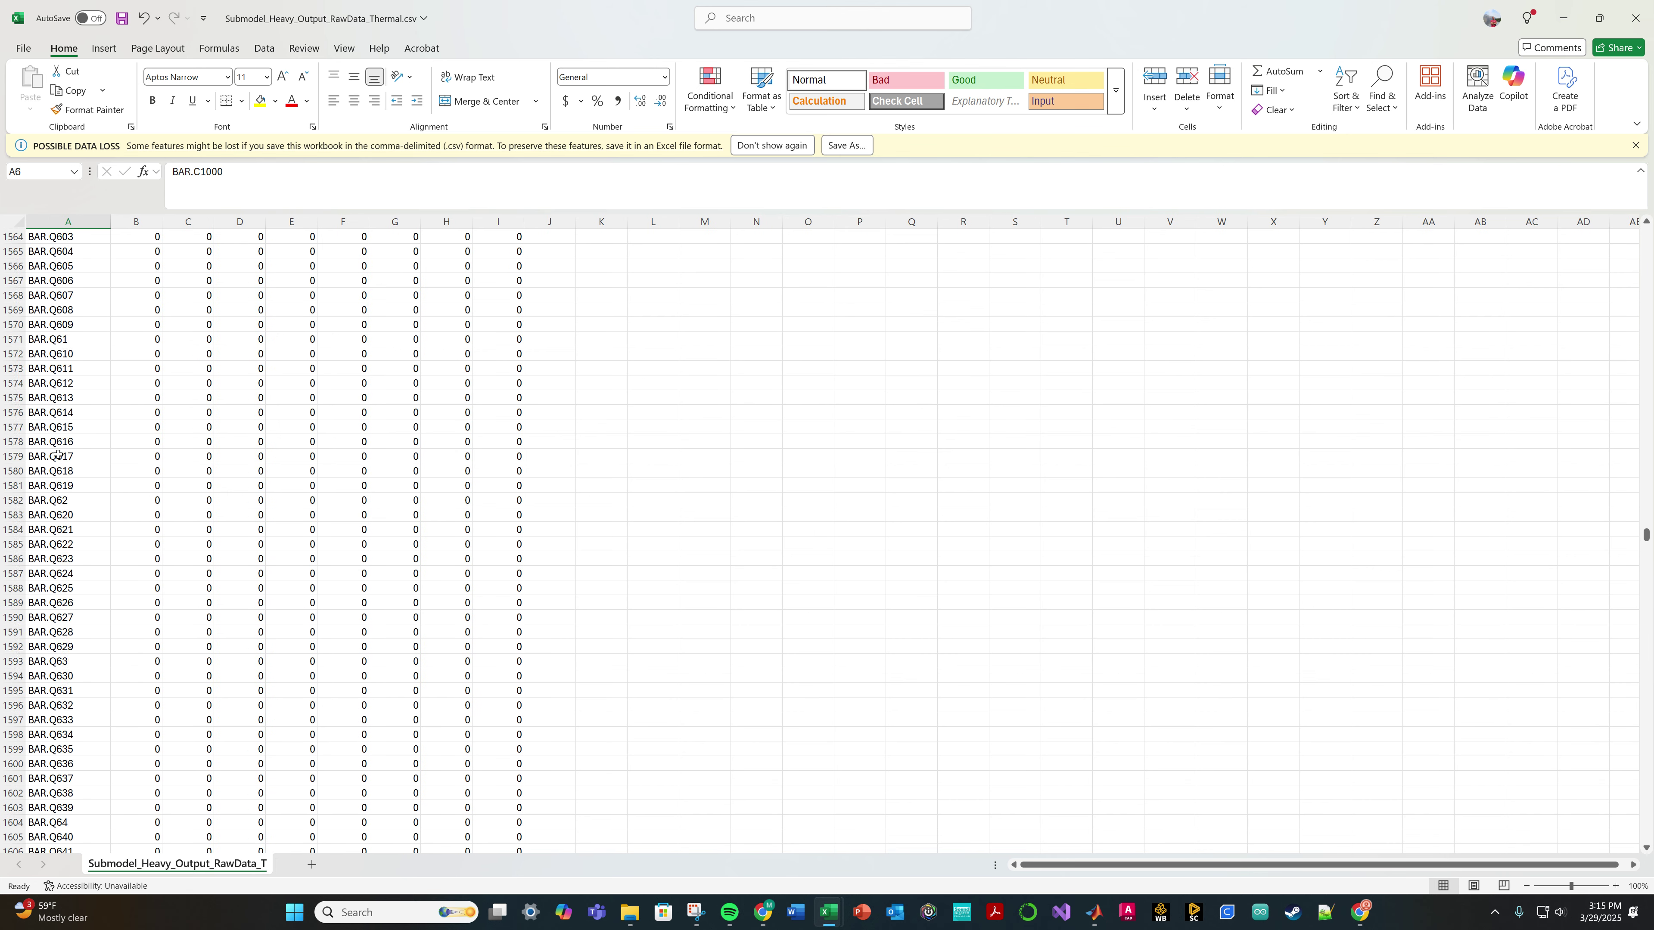
pyautogui.scroll(-20, 59, 455)
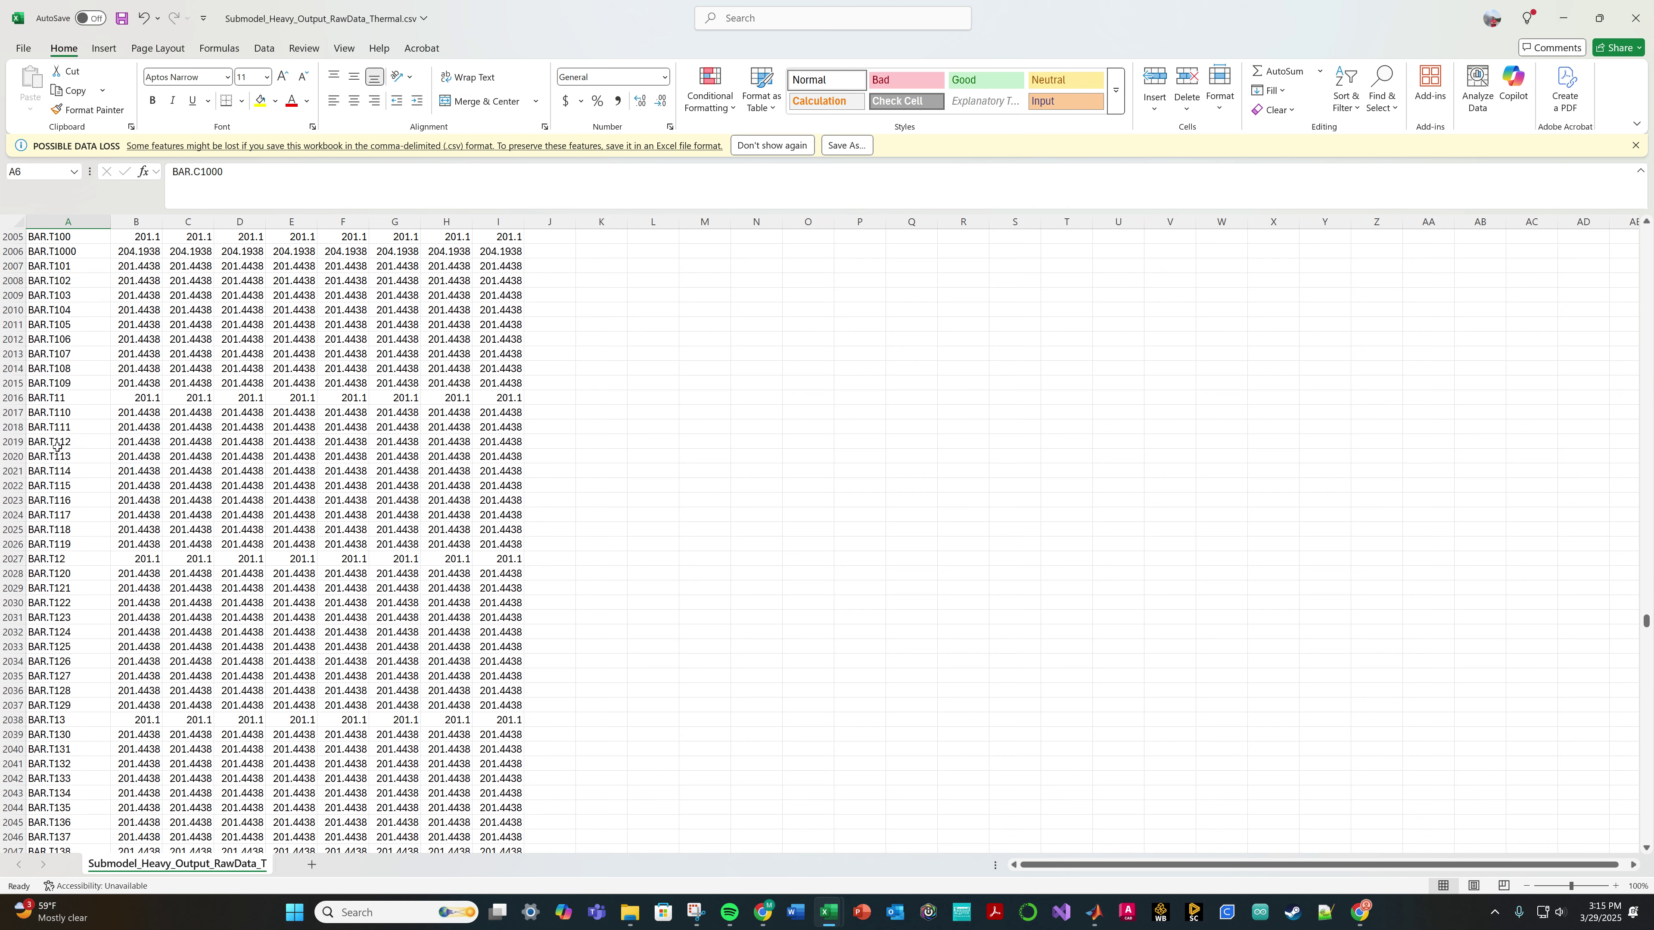
pyautogui.click(62, 427)
pyautogui.scroll(-10, 78, 472)
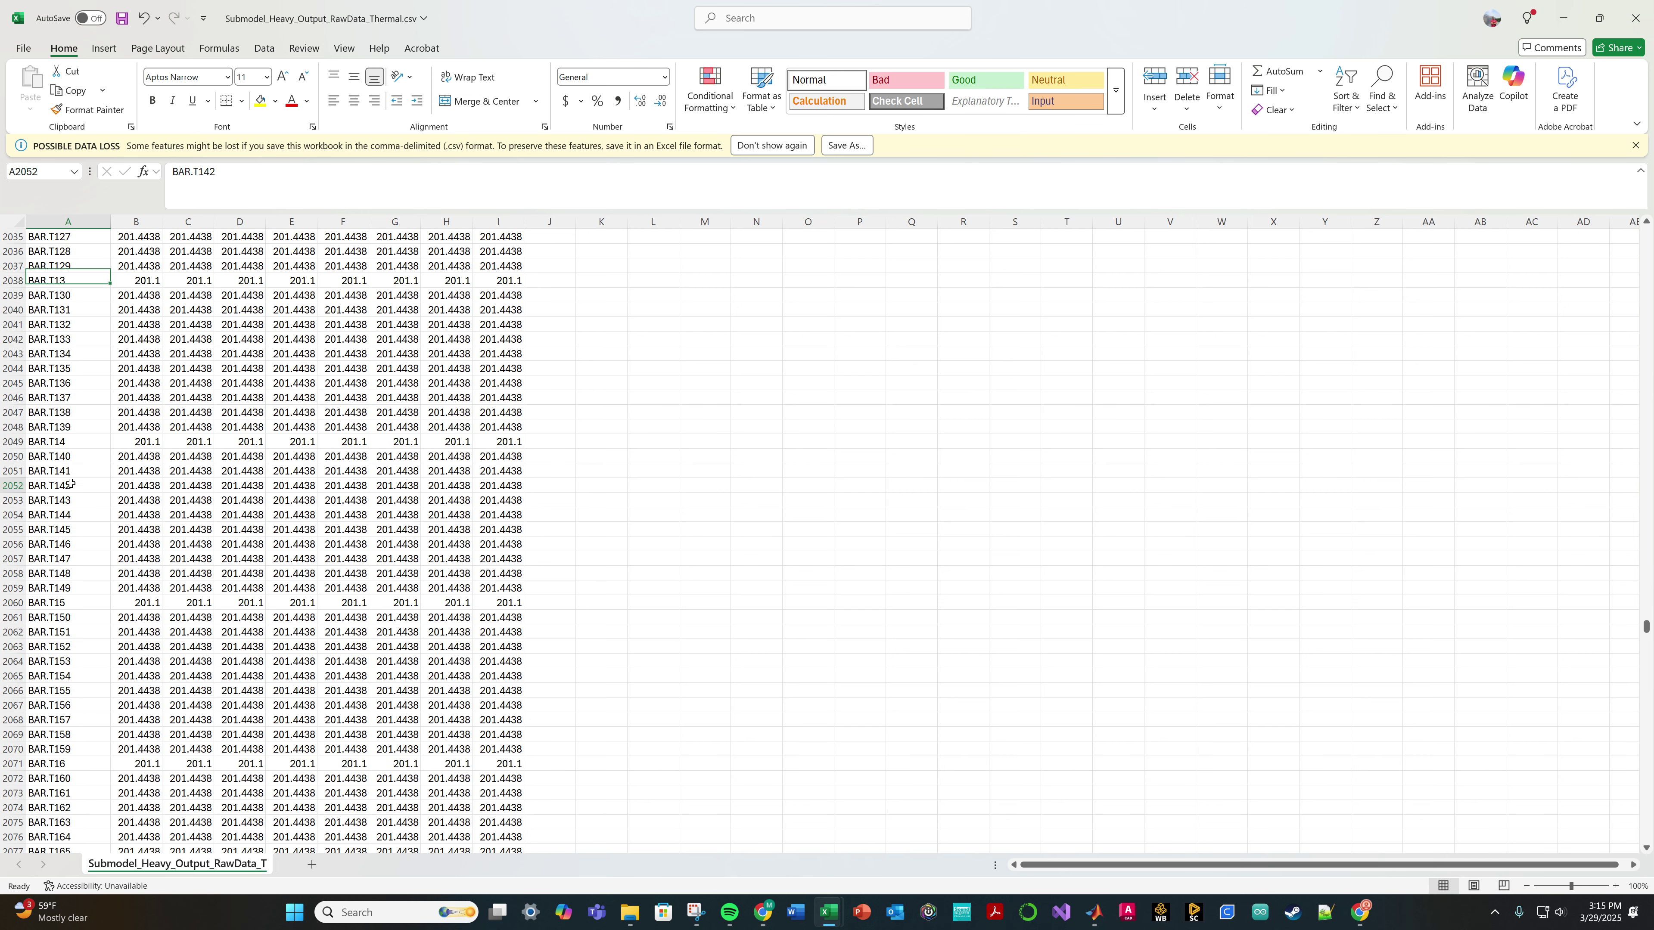
pyautogui.click(65, 485)
pyautogui.moveTo(1645, 628); pyautogui.dragTo(1649, 498)
pyautogui.click(1635, 18)
pyautogui.click(884, 562)
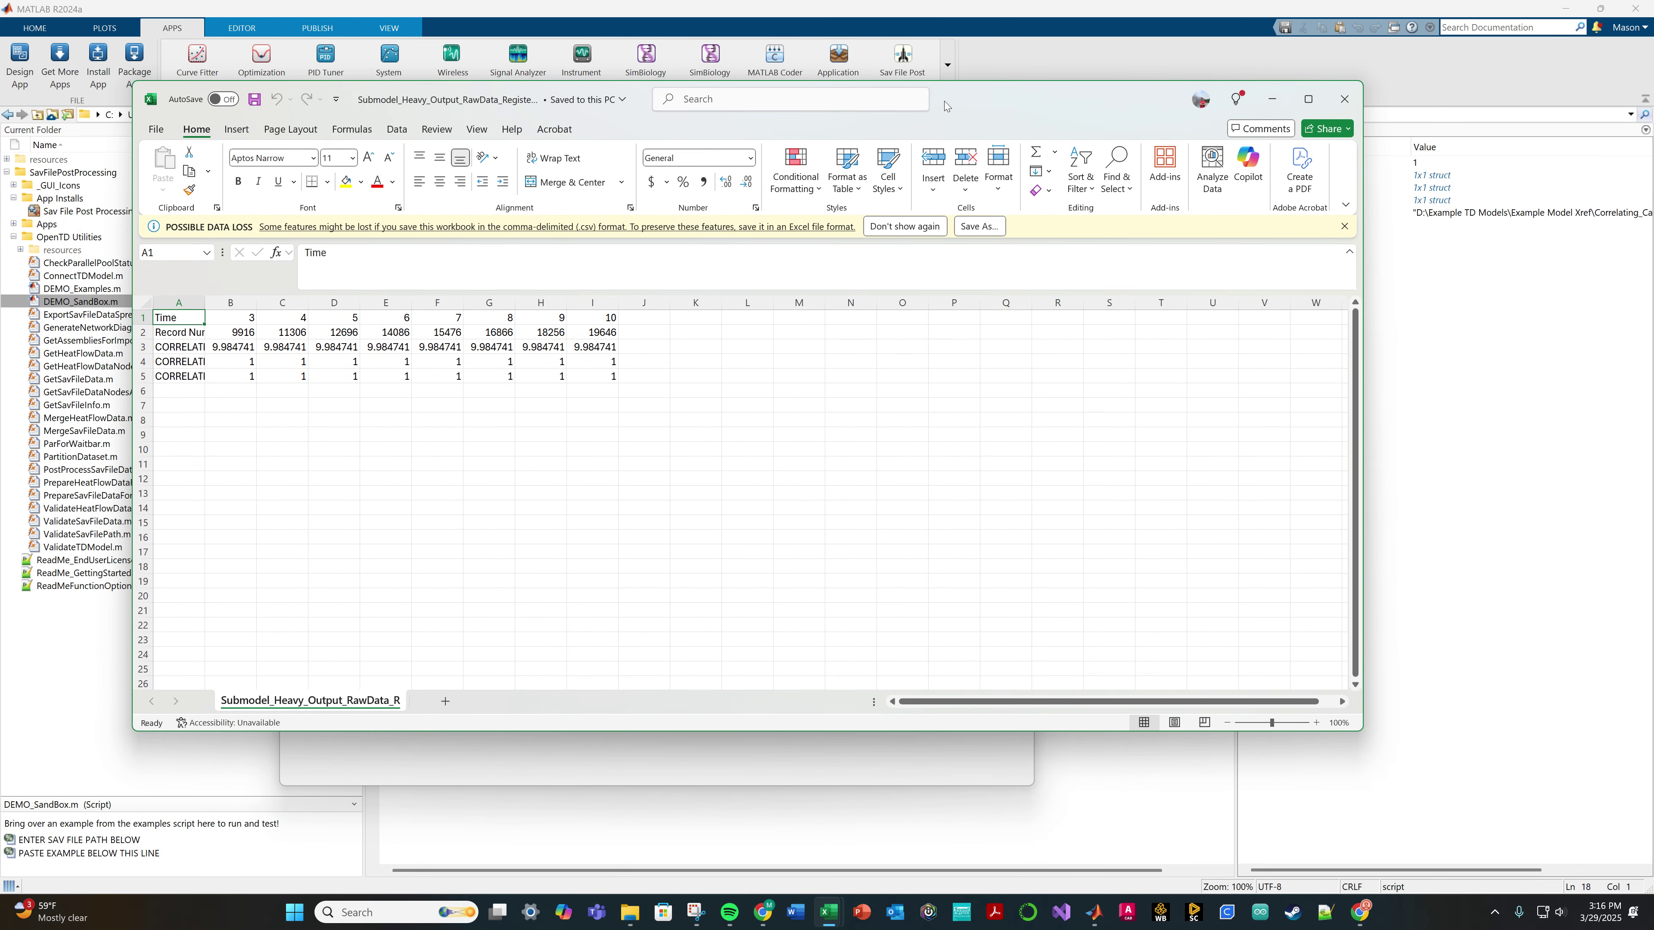
# - View the register raw data file maximized and close it
pyautogui.moveTo(1014, 99); pyautogui.dragTo(1064, 2)
pyautogui.click(1635, 18)
pyautogui.click(884, 568)
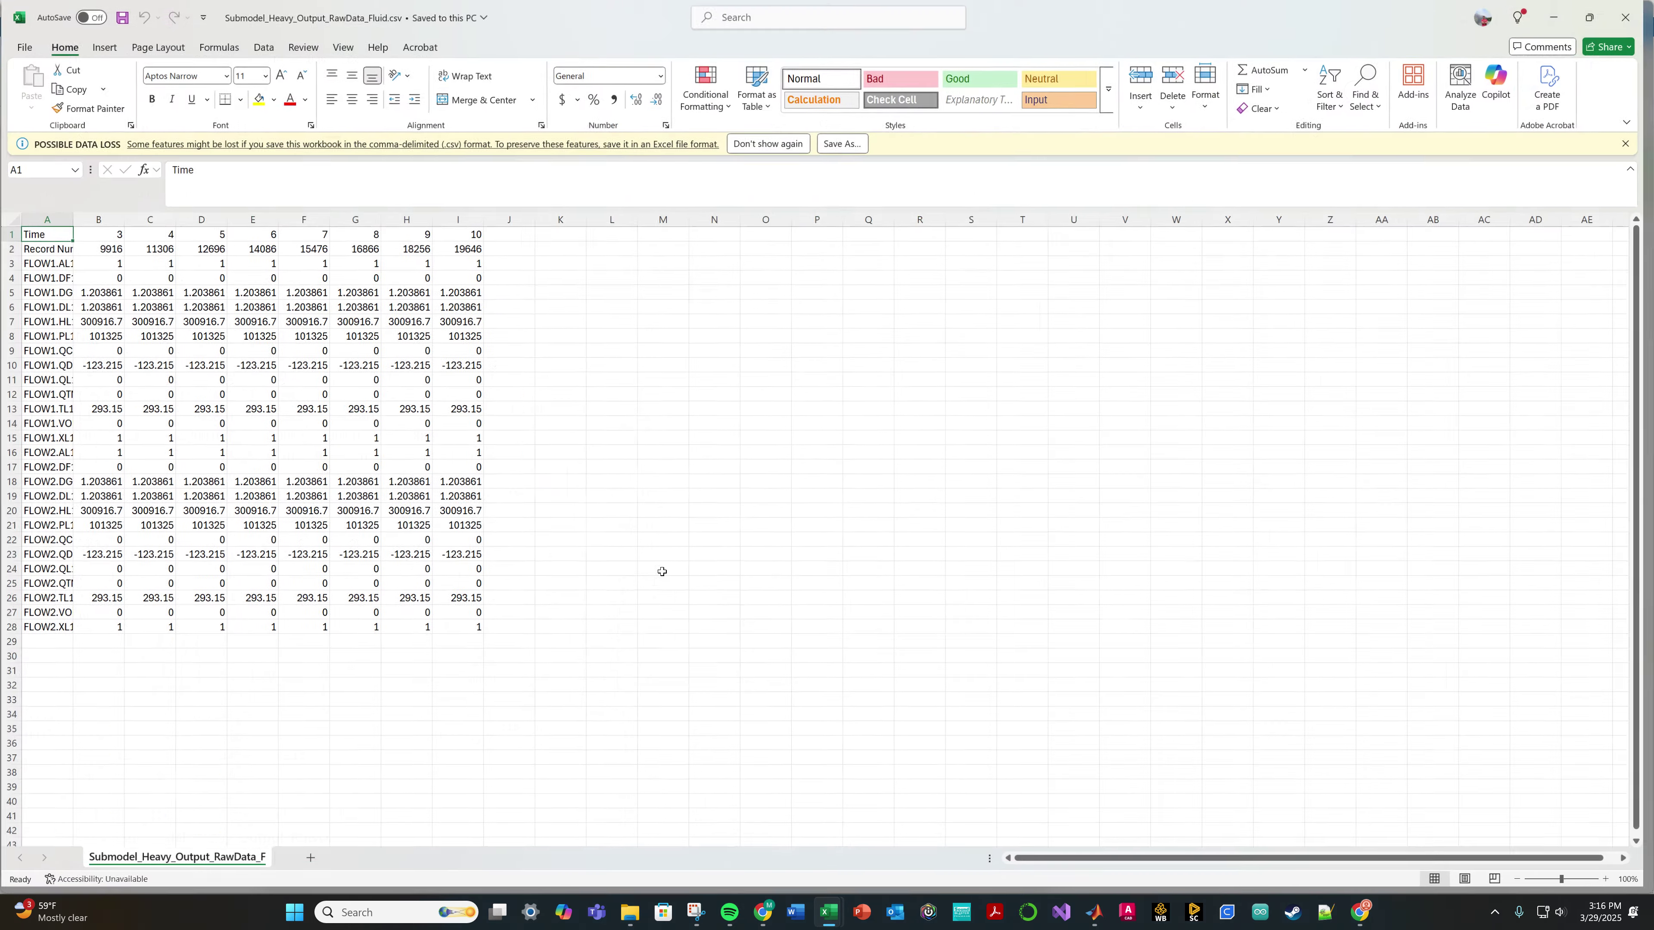
# - Fit column A to its names, examine the FLOW1 and FLOW2 rows, and close the fluid raw data file
pyautogui.click(303, 778)
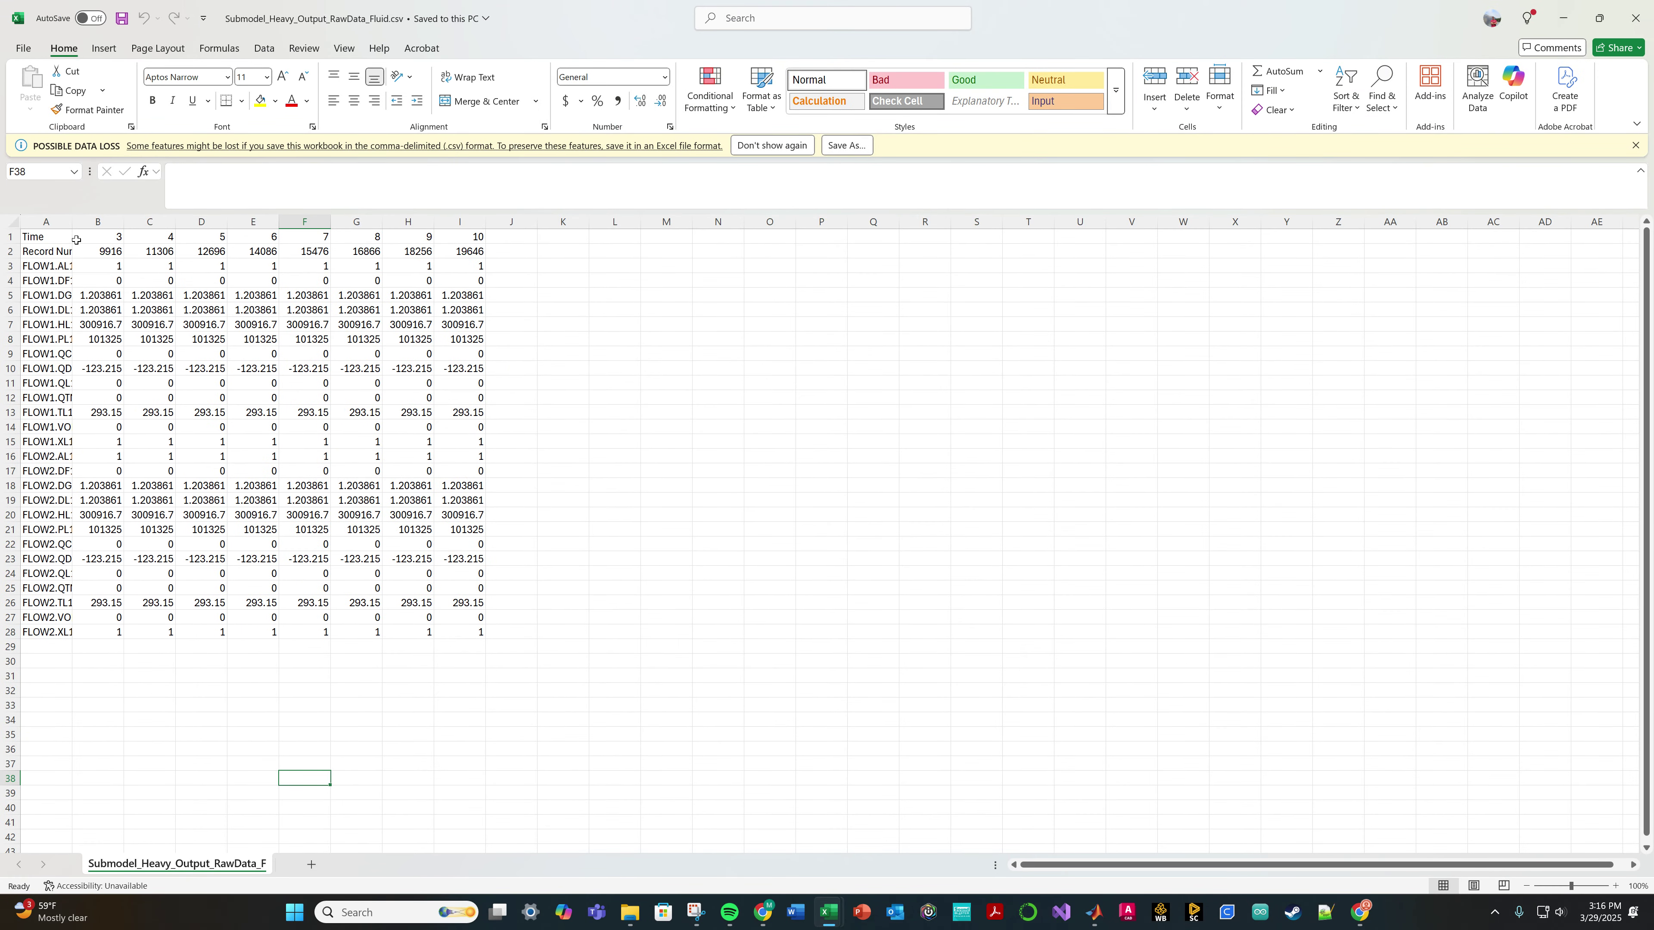
pyautogui.doubleClick(71, 222)
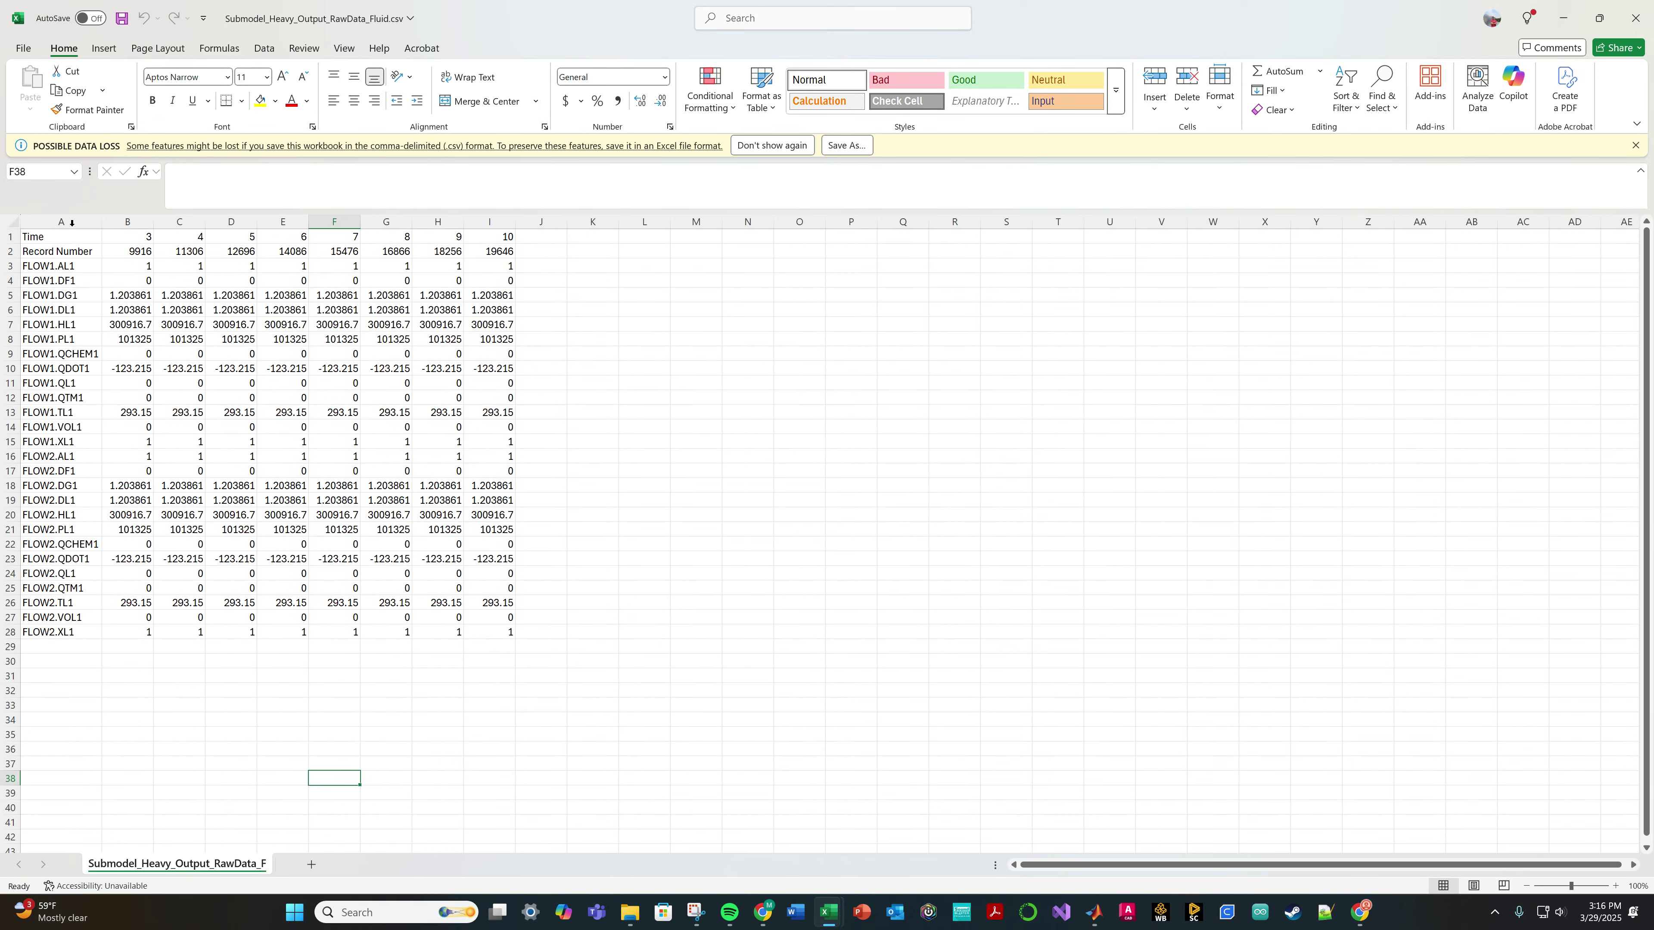
pyautogui.click(86, 338)
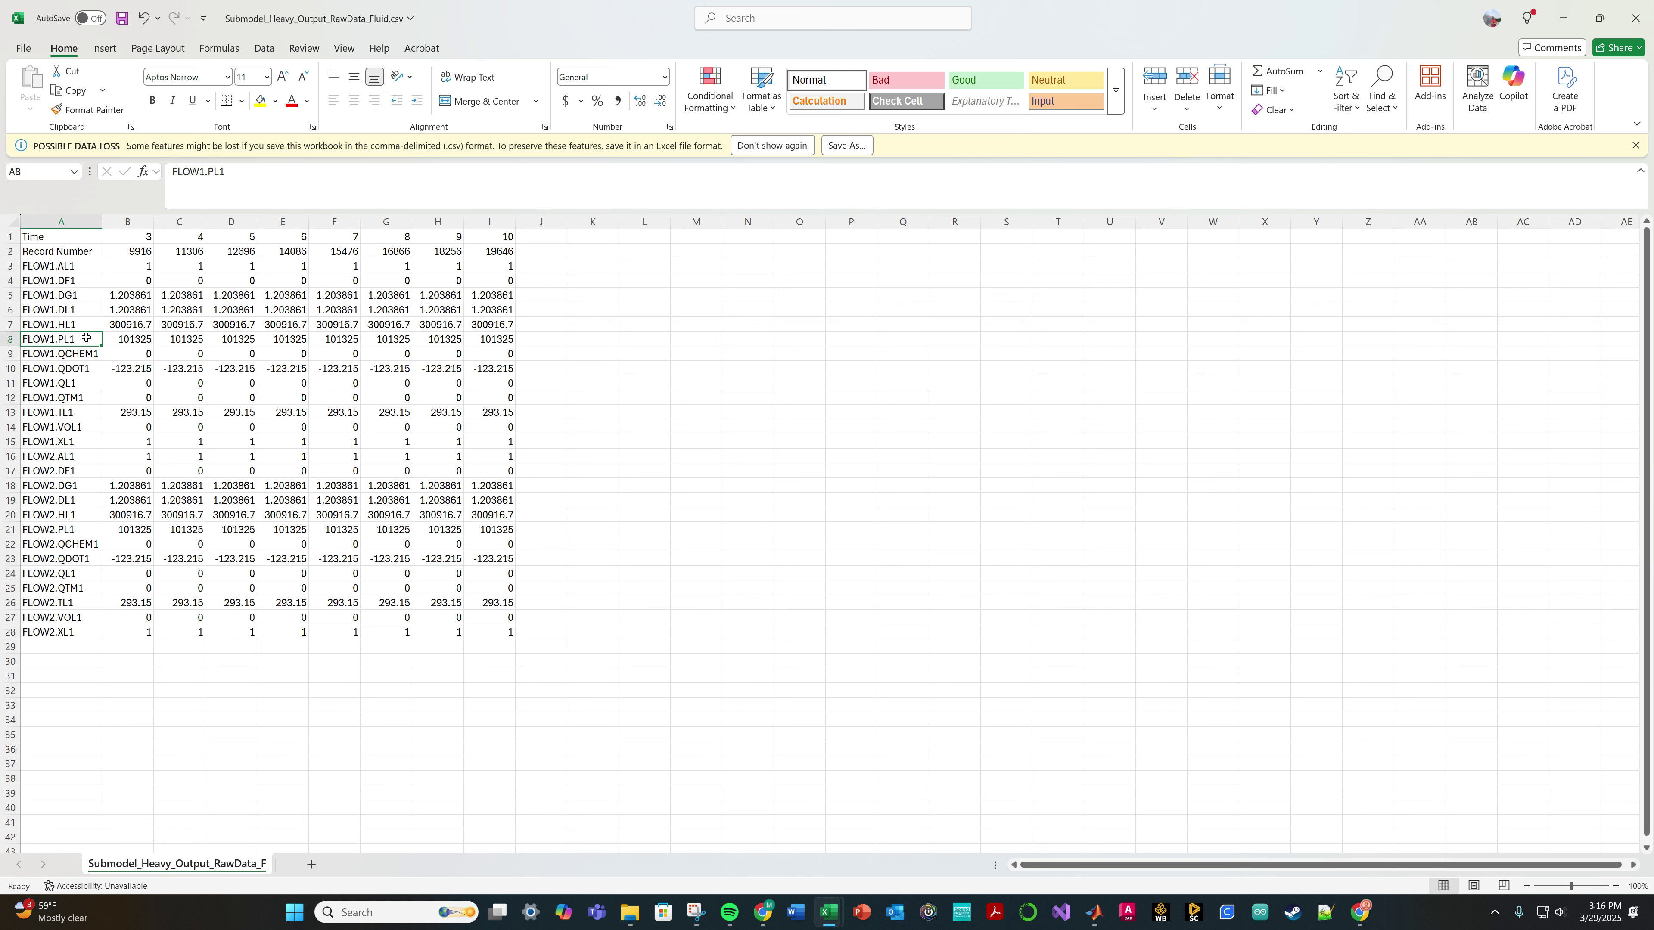
pyautogui.click(83, 280)
pyautogui.click(77, 319)
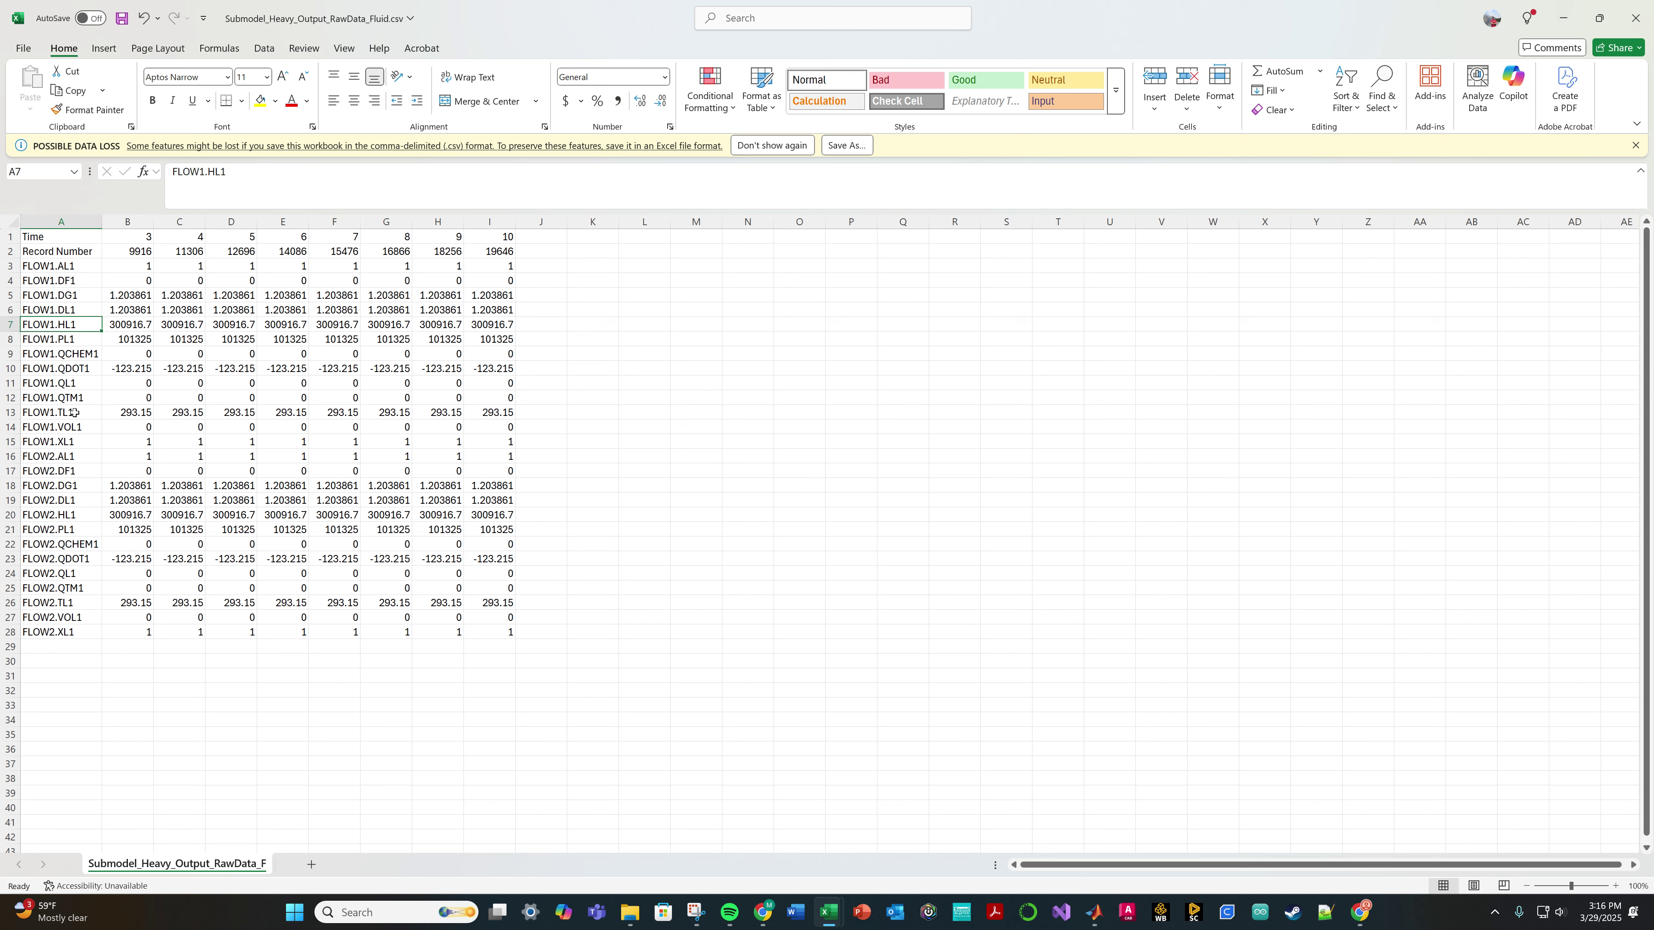
pyautogui.click(75, 467)
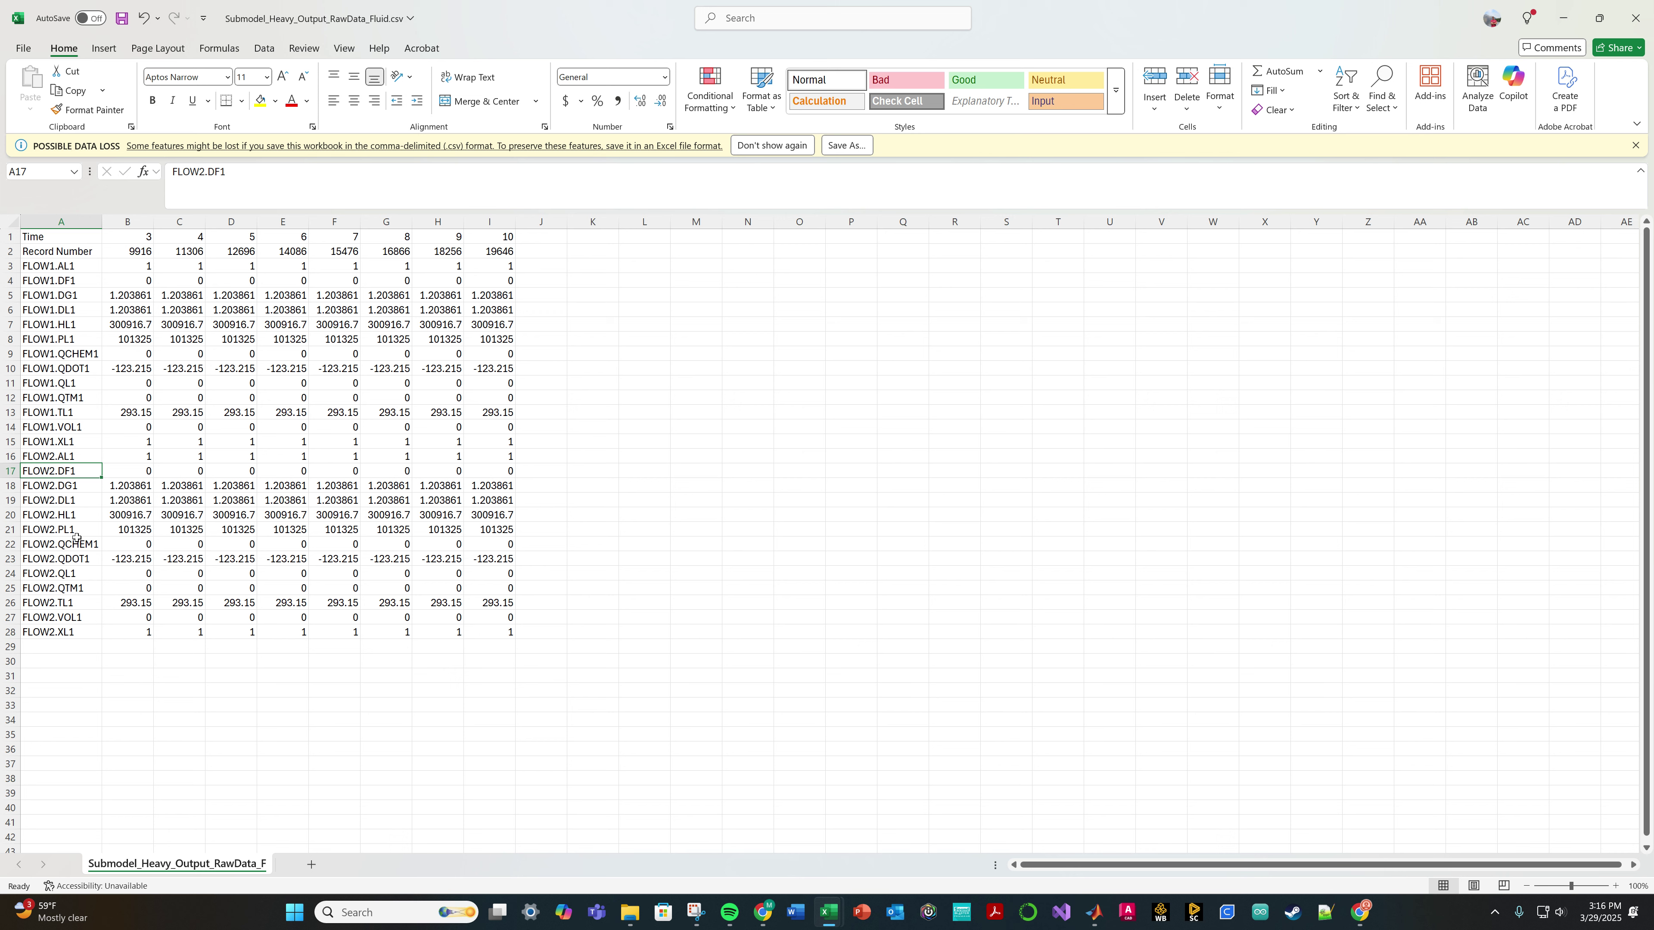
pyautogui.click(68, 383)
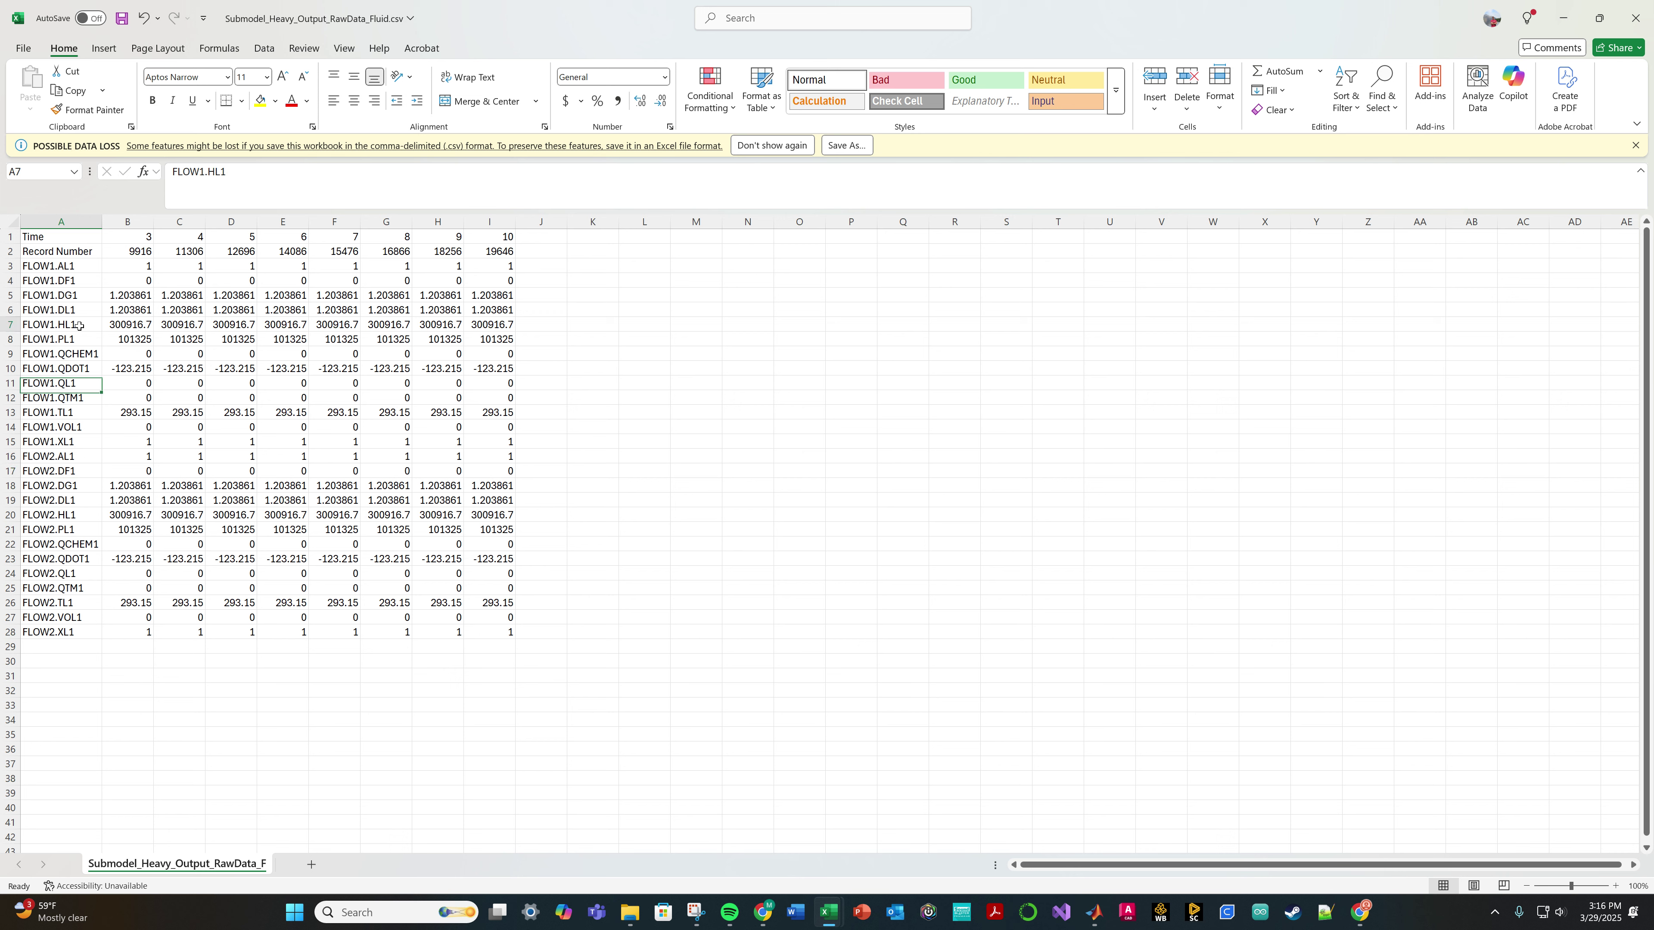
pyautogui.click(74, 324)
pyautogui.click(62, 429)
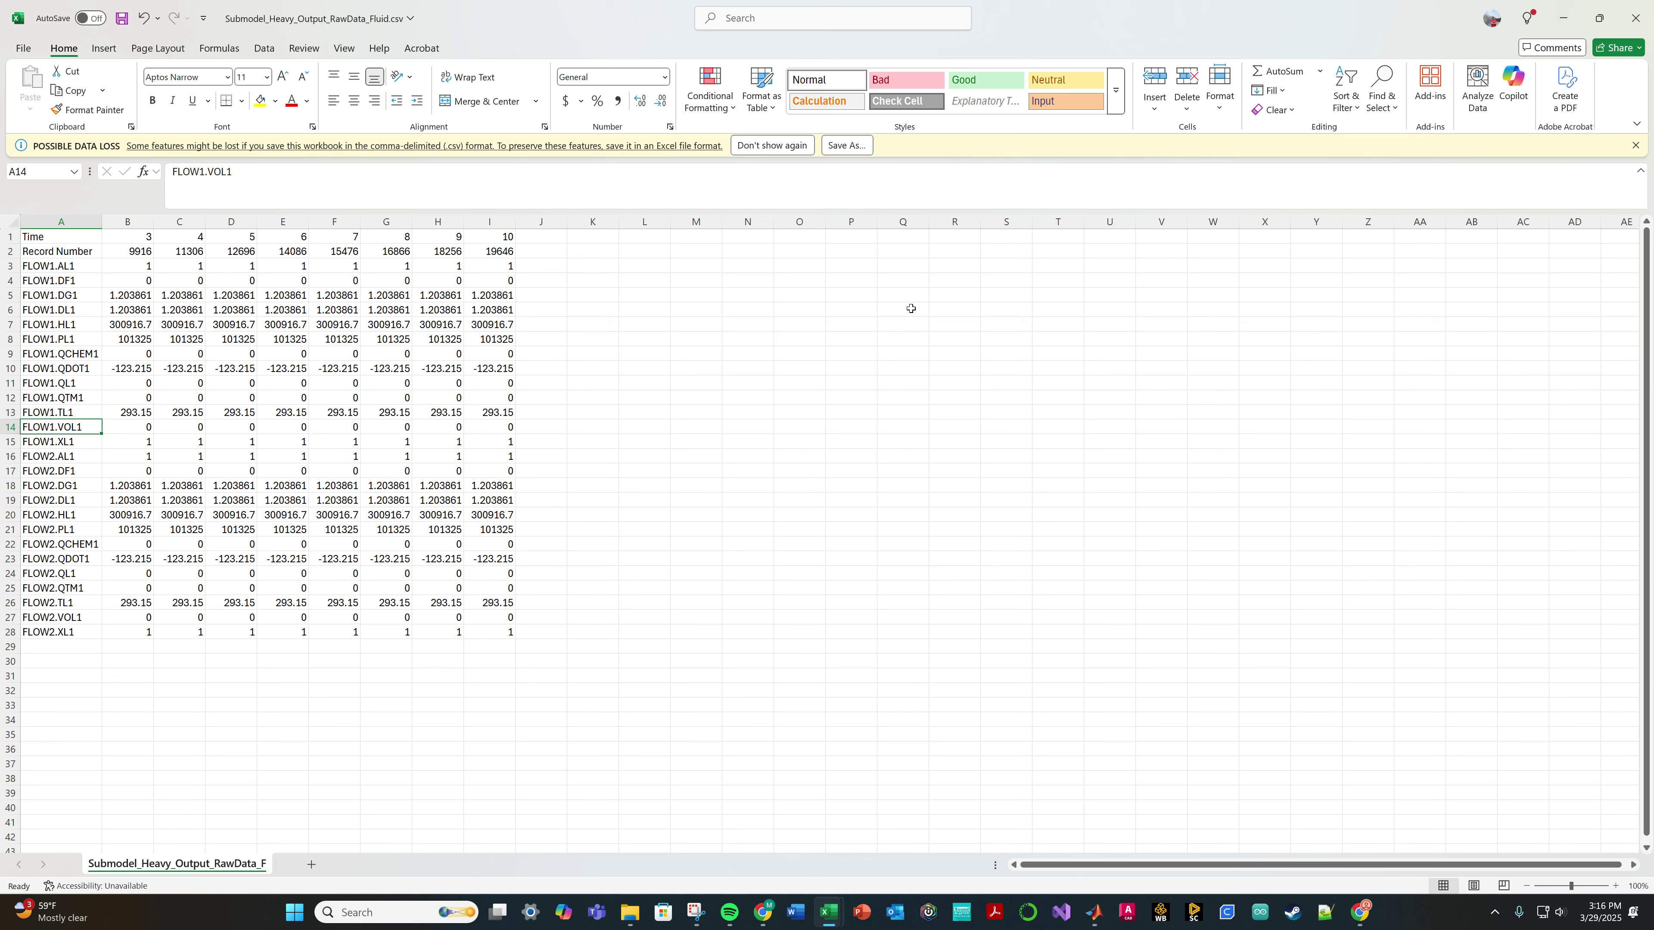
pyautogui.click(1636, 18)
pyautogui.click(883, 565)
# - Review the ReportGenerationSummary and TimeWeightedStudySummary sheets of the Submodel_Heavy_Output_PPData workbook
pyautogui.scroll(4, 151, 592)
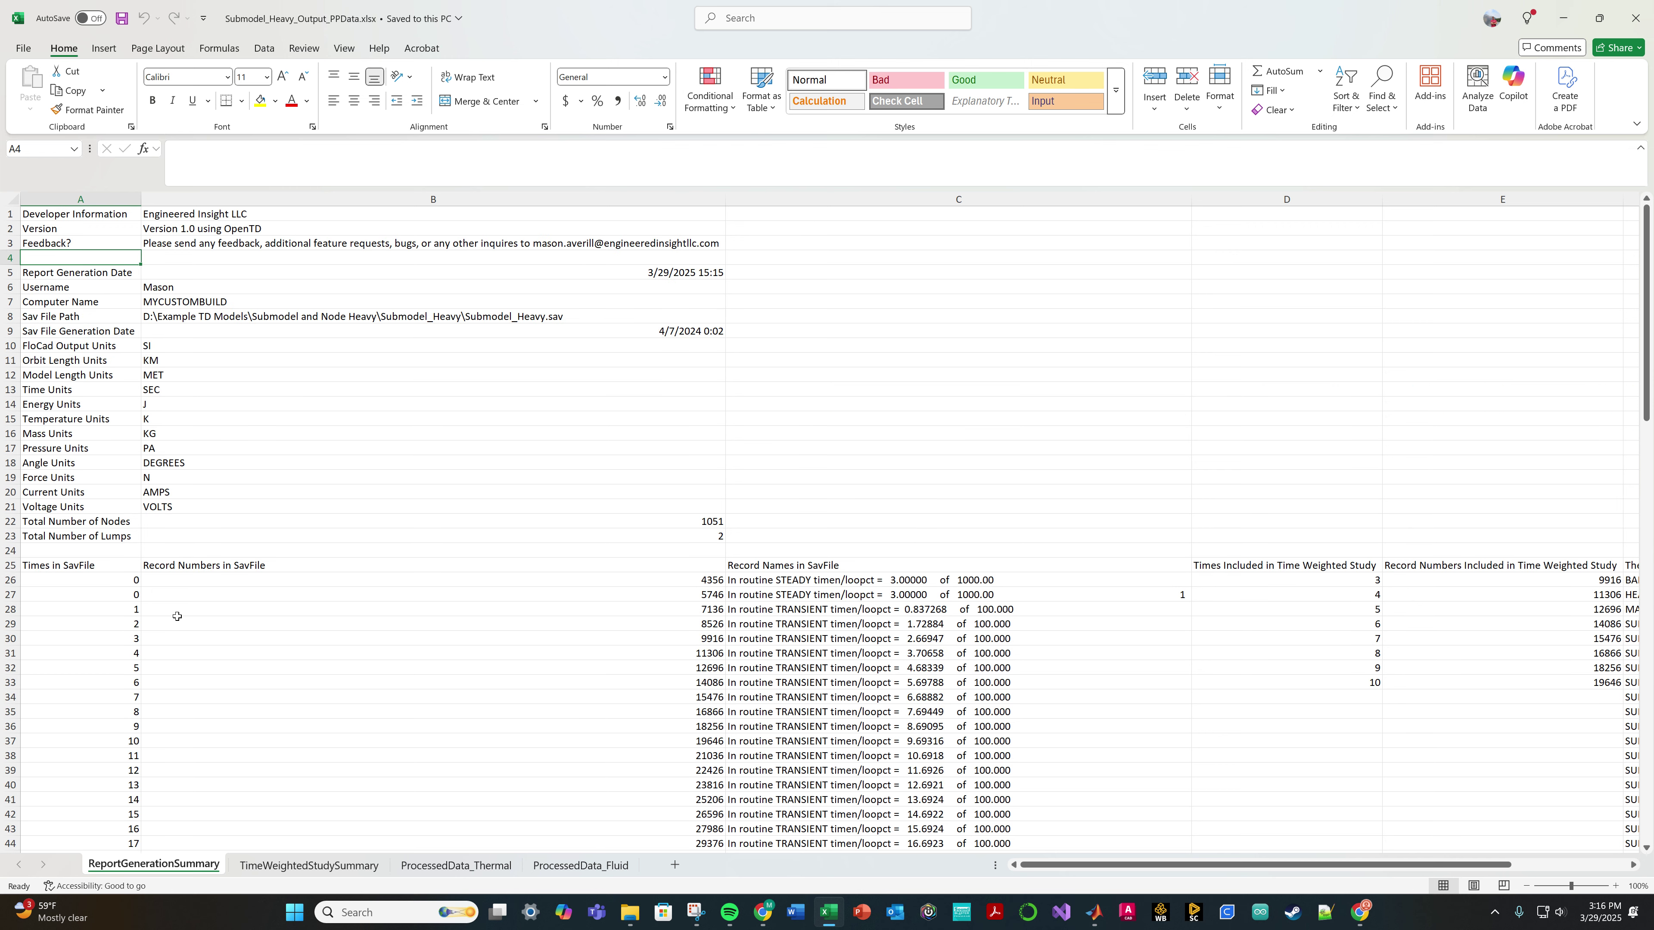
pyautogui.click(300, 866)
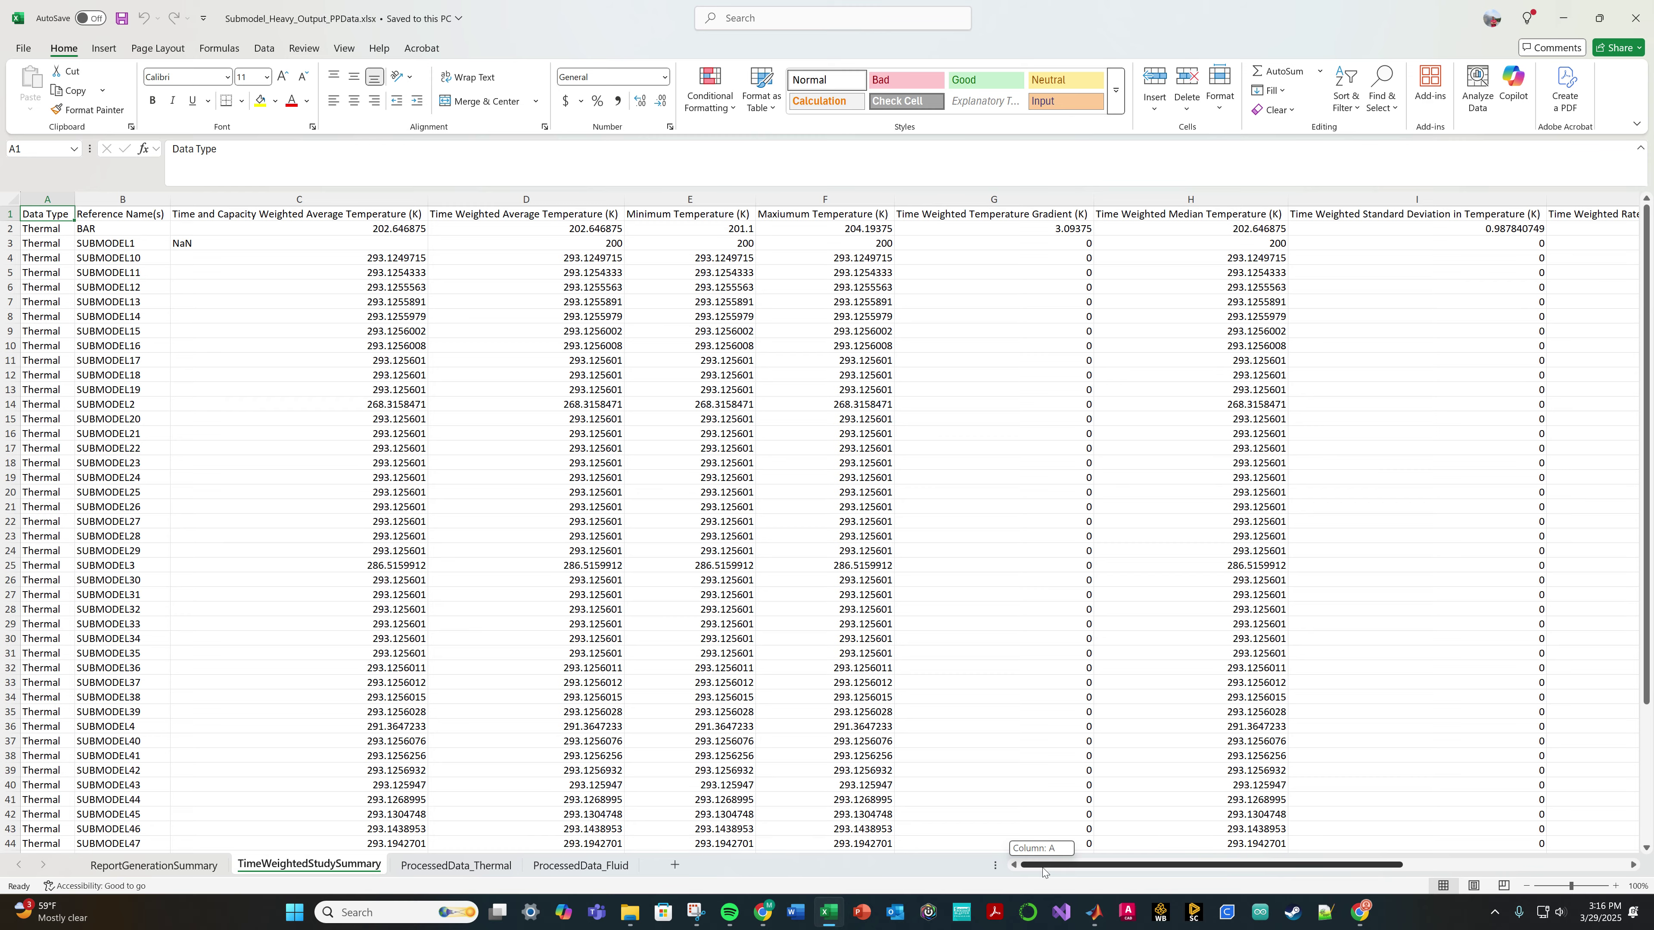
pyautogui.moveTo(1043, 868)
pyautogui.mouseDown()
pyautogui.moveTo(1276, 868)
pyautogui.moveTo(1055, 868)
pyautogui.mouseUp()
pyautogui.click(573, 580)
pyautogui.click(124, 391)
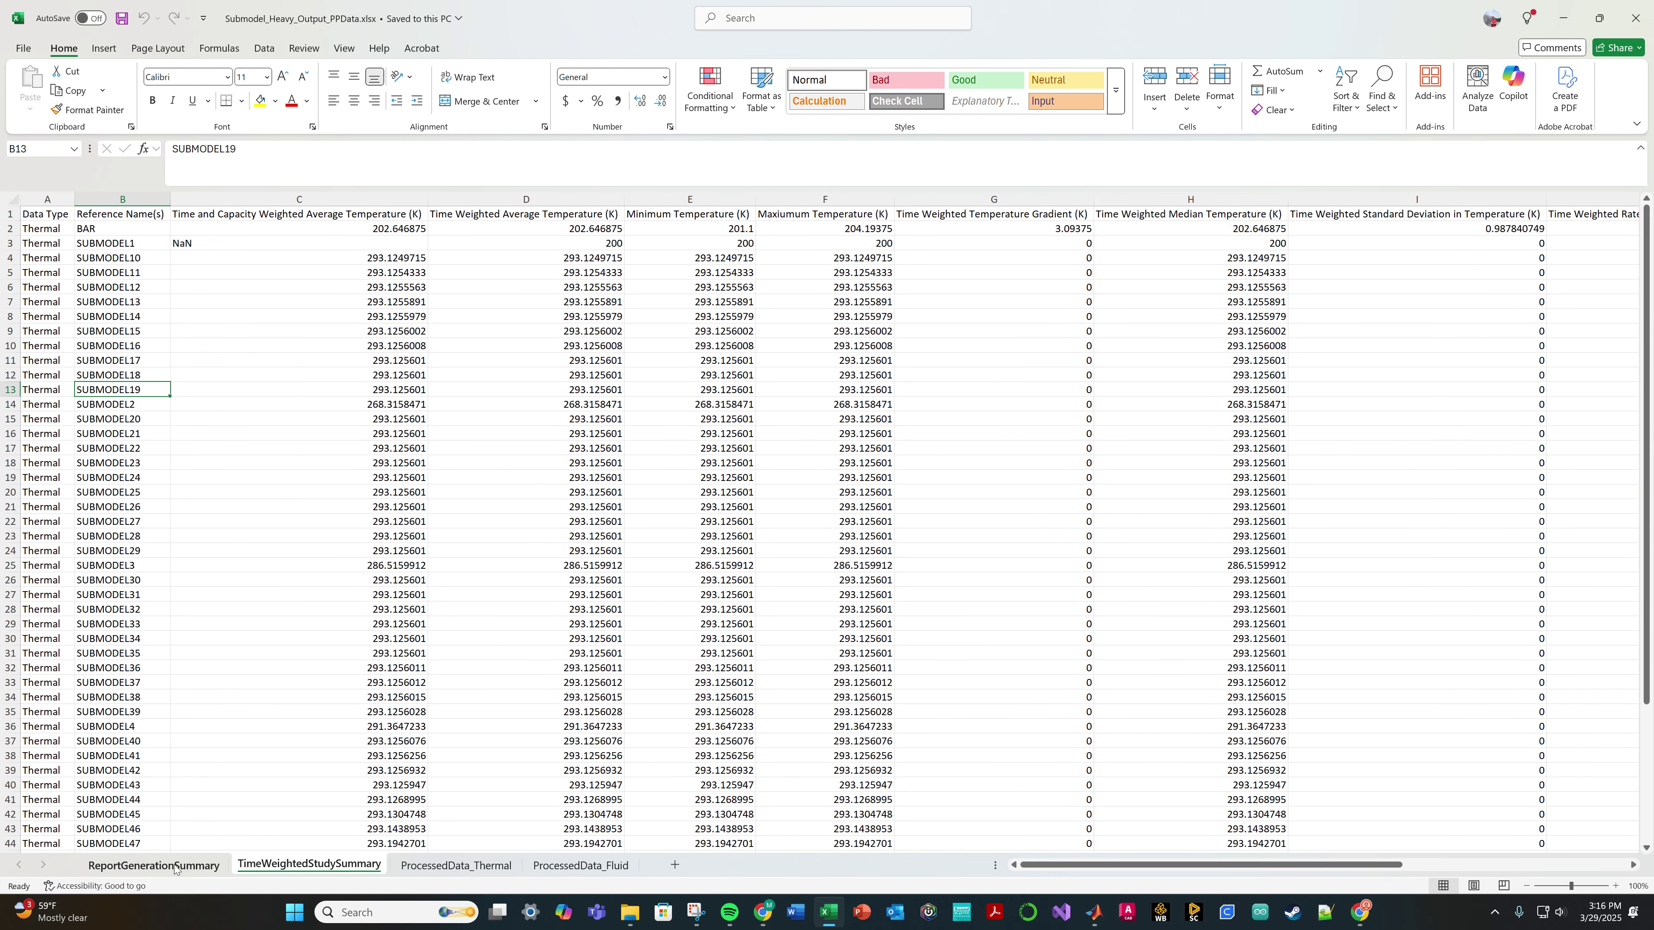
pyautogui.click(154, 865)
pyautogui.click(309, 865)
# - Examine the temperature statistics per time for BAR and the following submodels on the ProcessedData_Thermal sheet
pyautogui.click(456, 866)
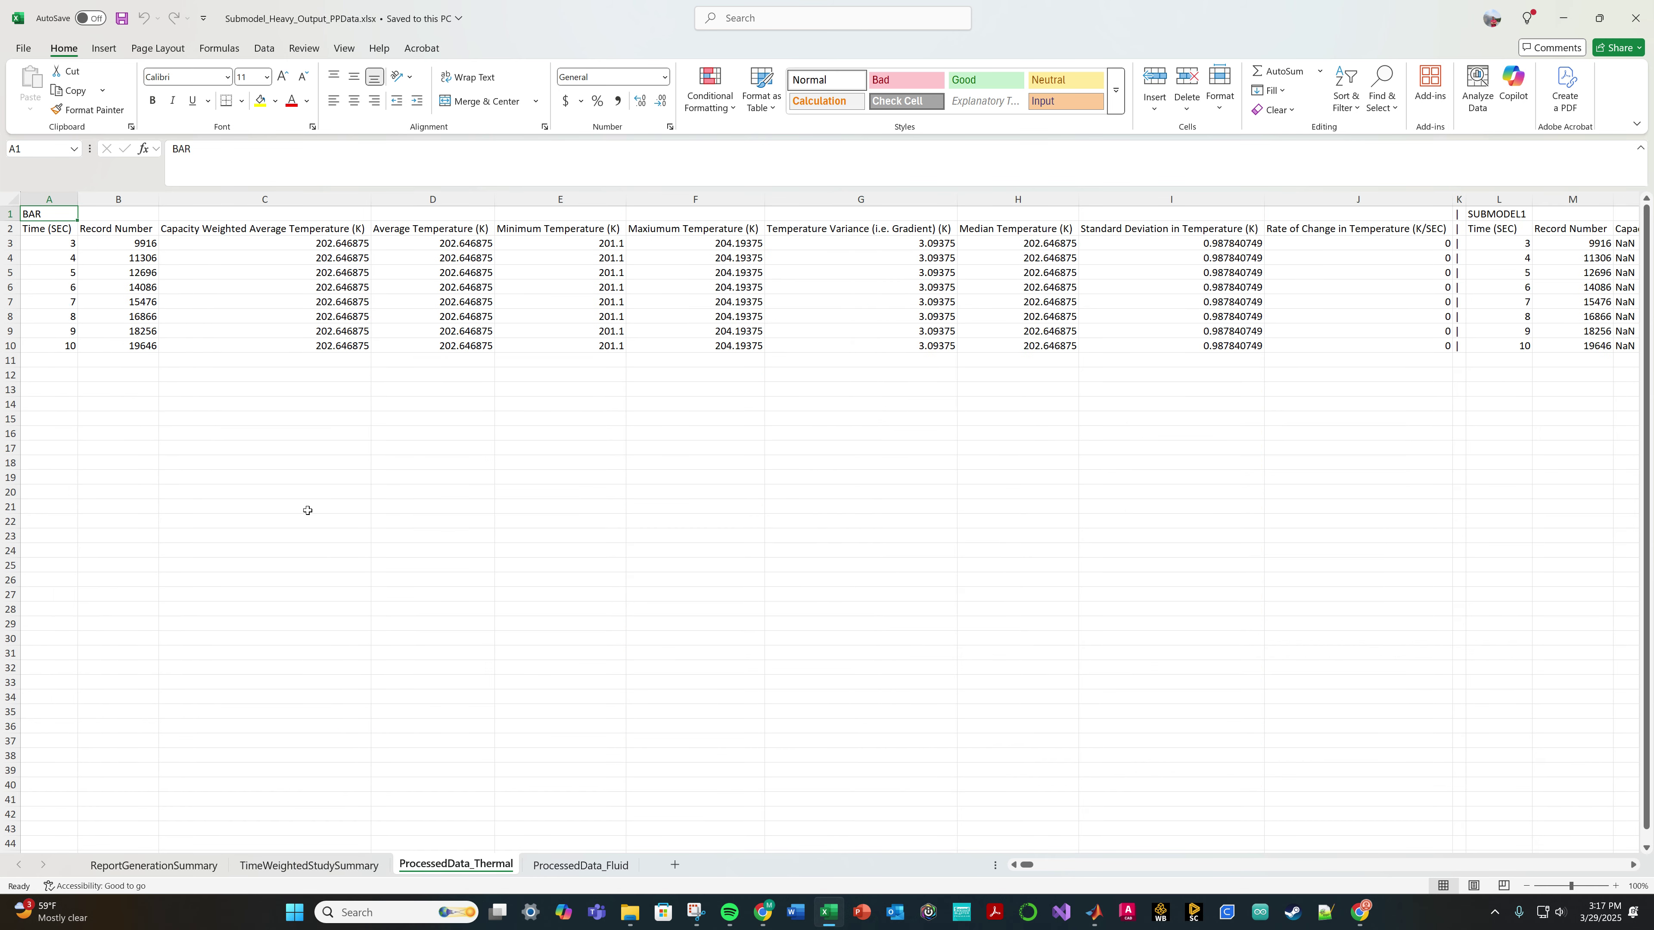
pyautogui.scroll(-1, 307, 510)
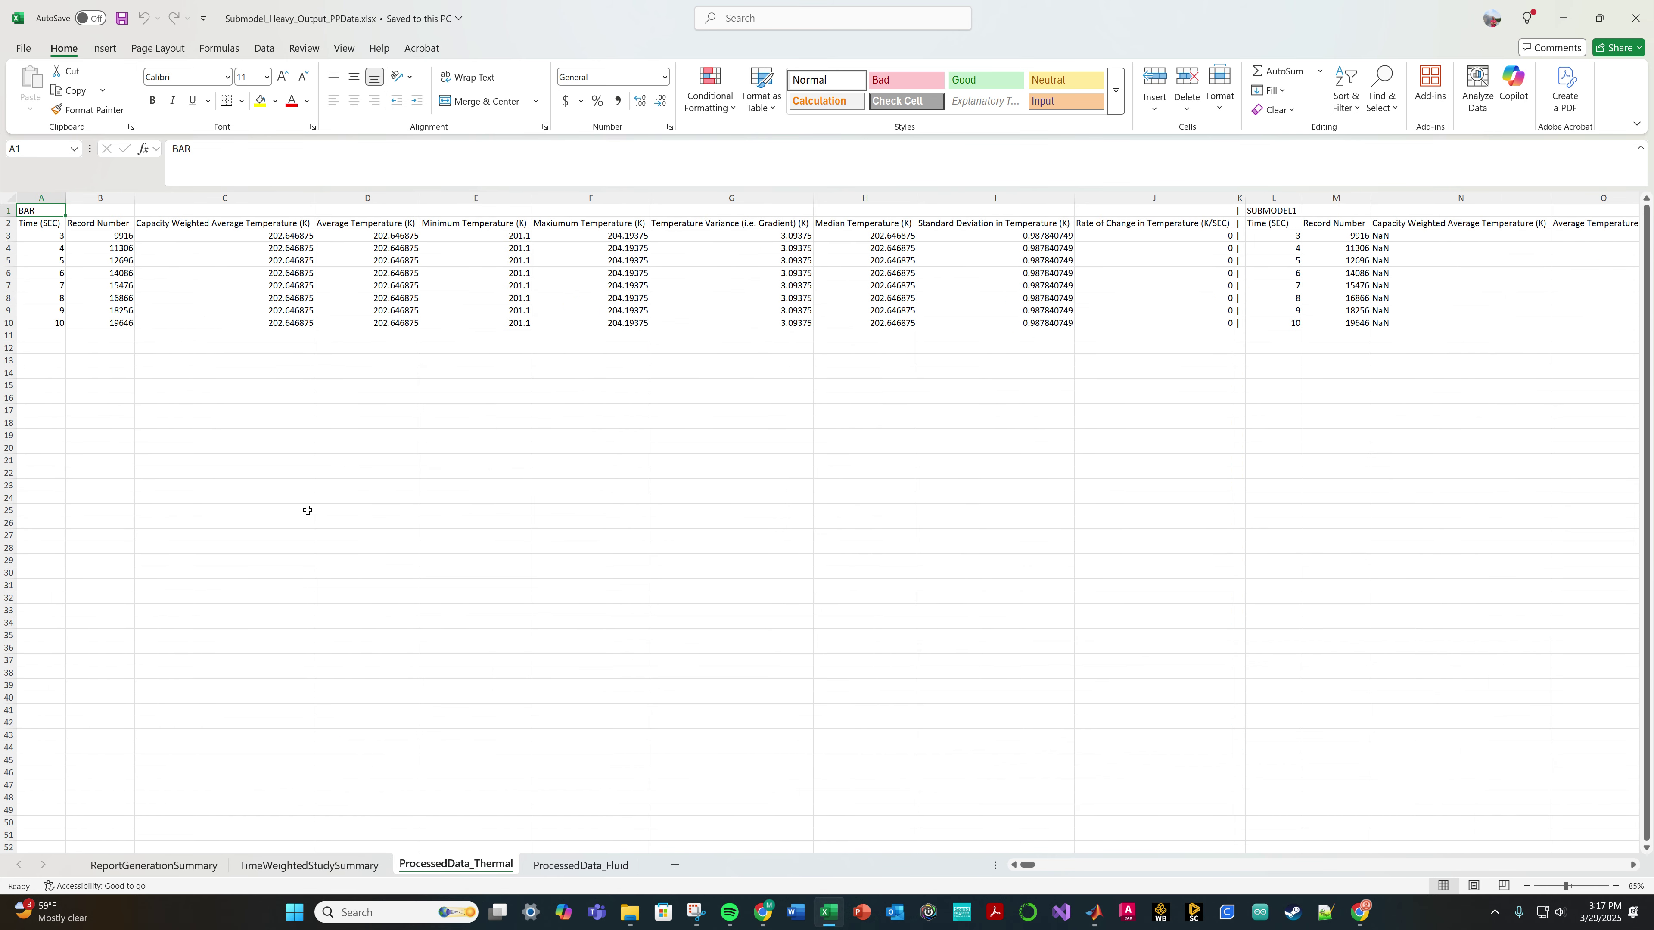
pyautogui.click(483, 447)
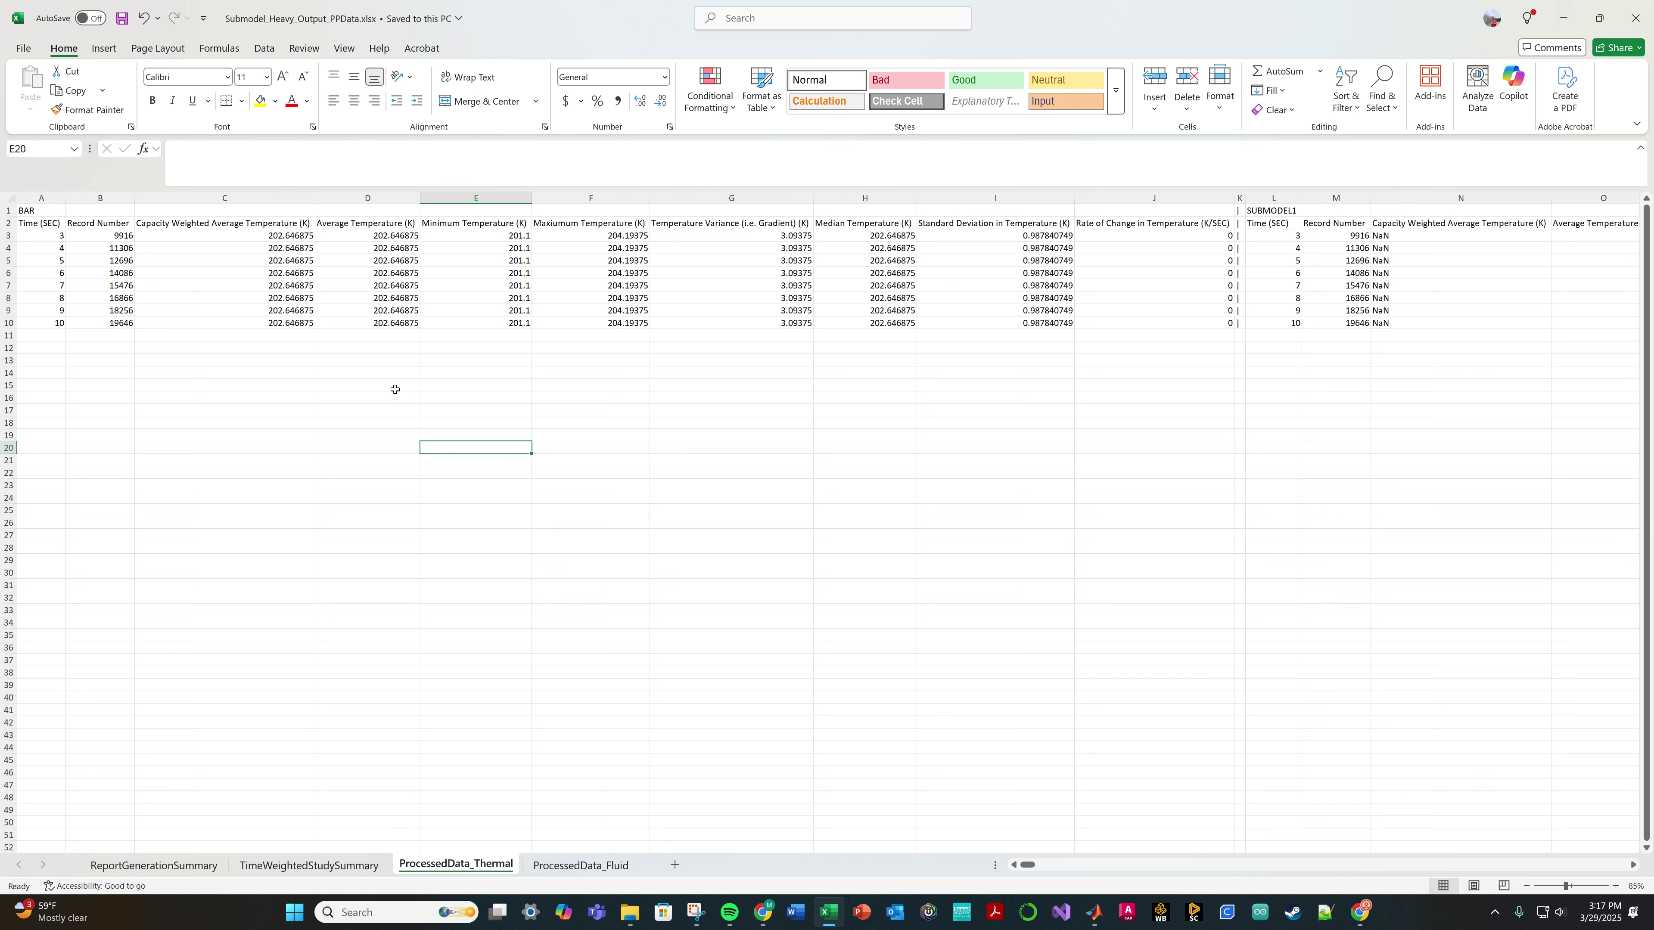
pyautogui.click(50, 210)
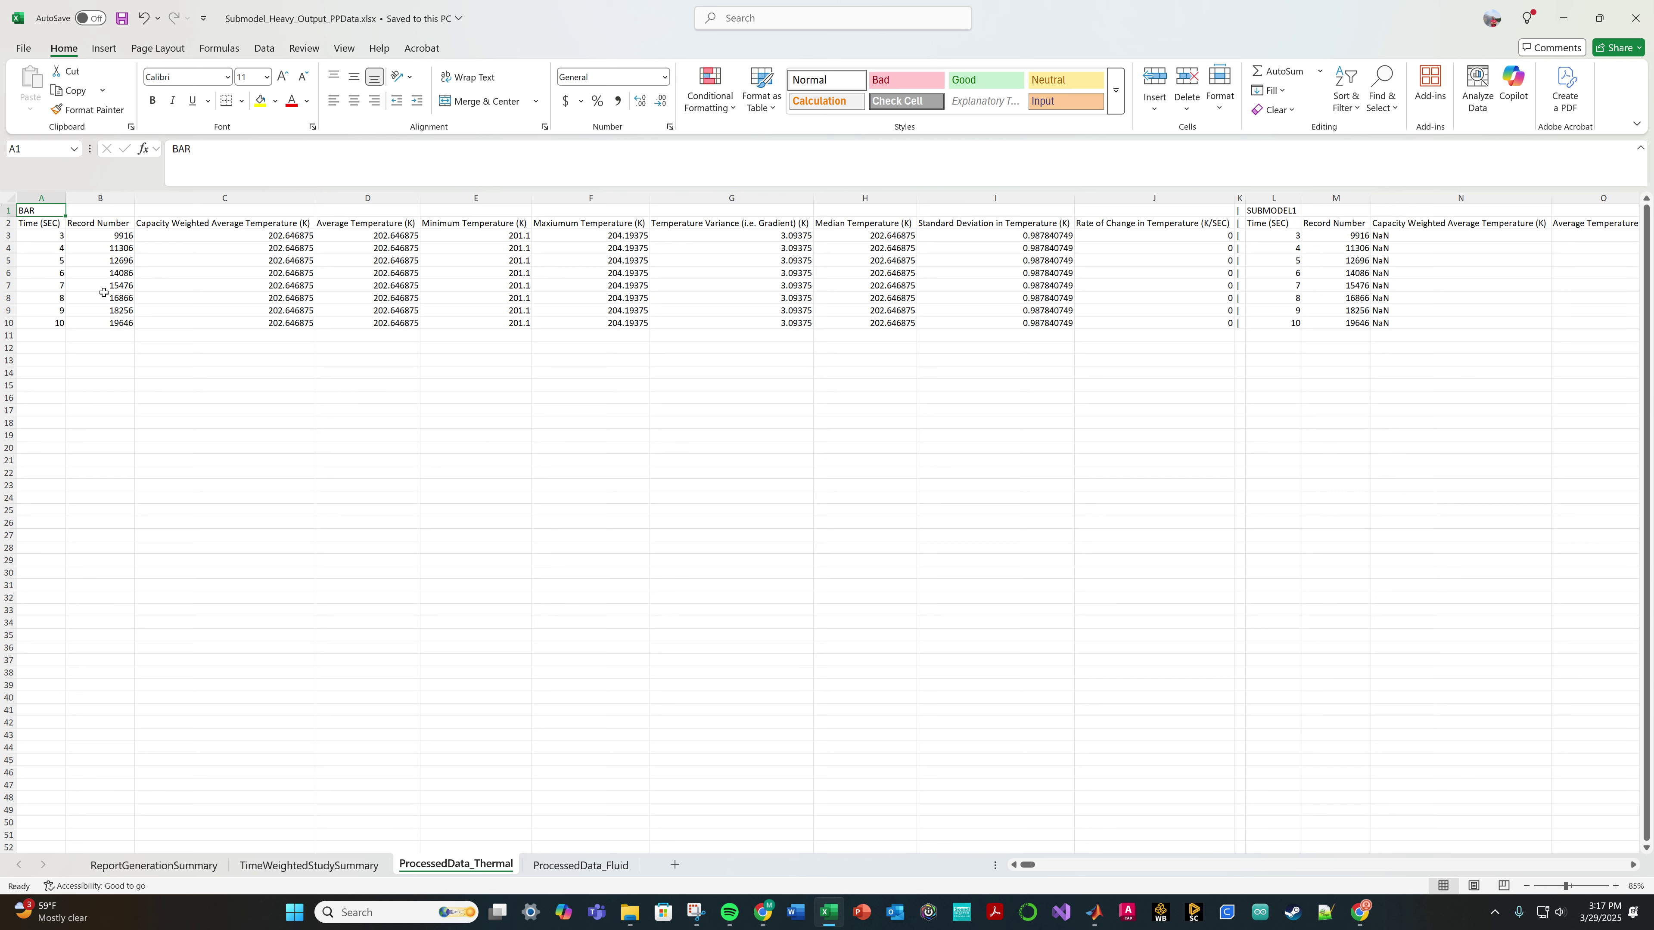
pyautogui.click(257, 236)
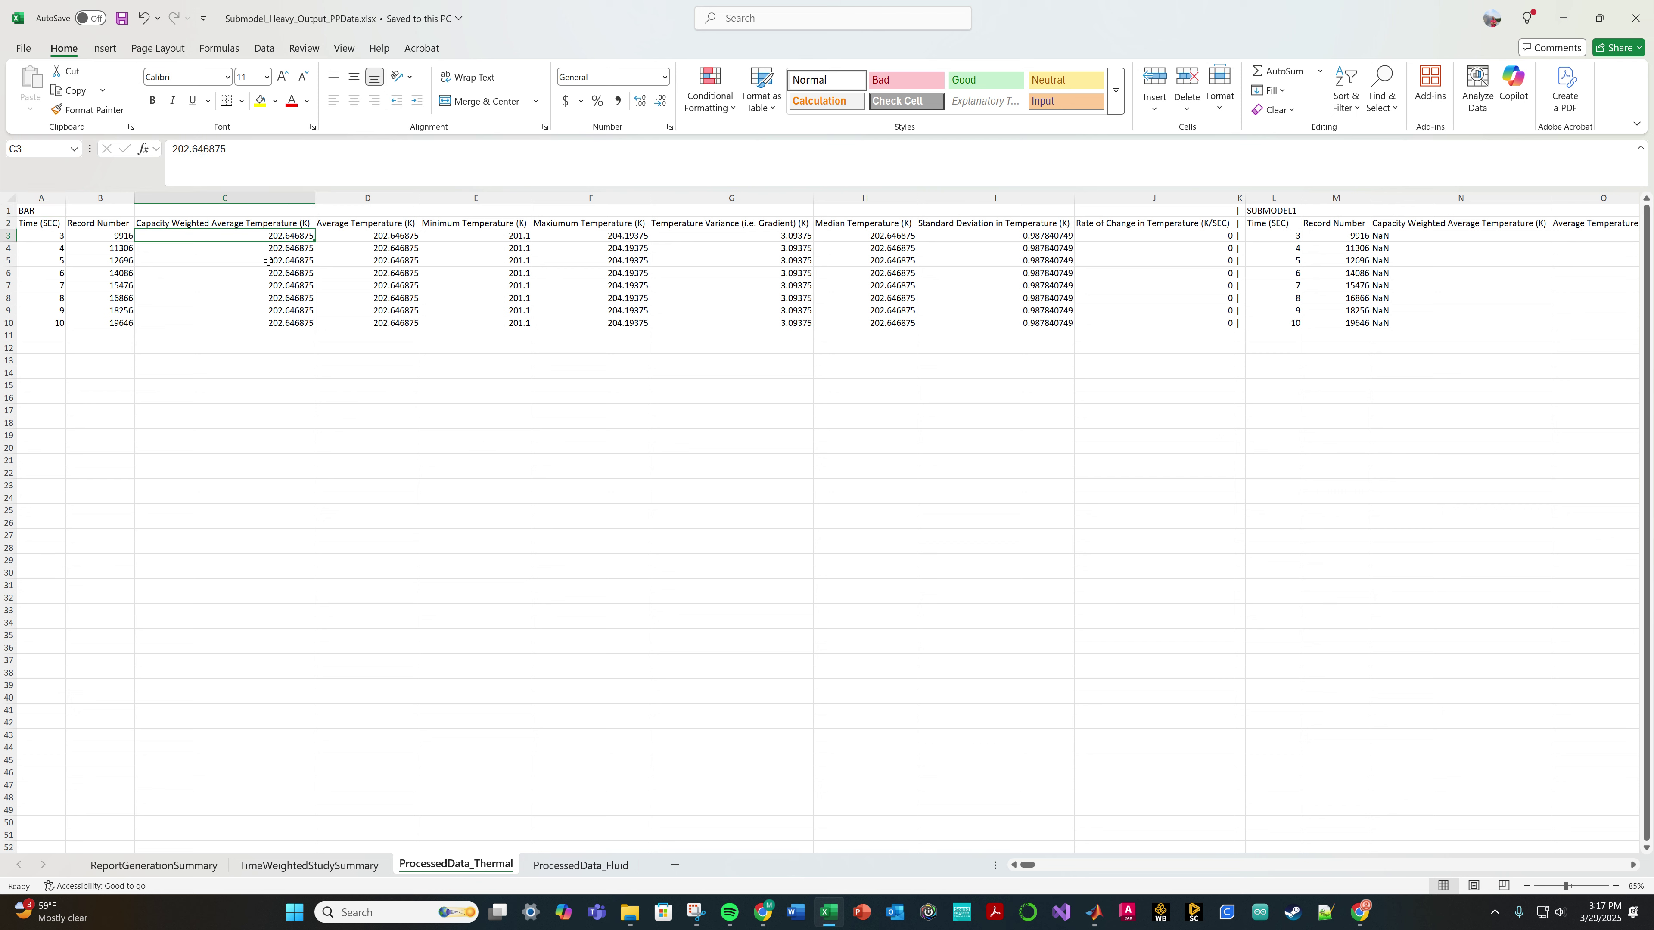
pyautogui.click(52, 235)
pyautogui.click(414, 237)
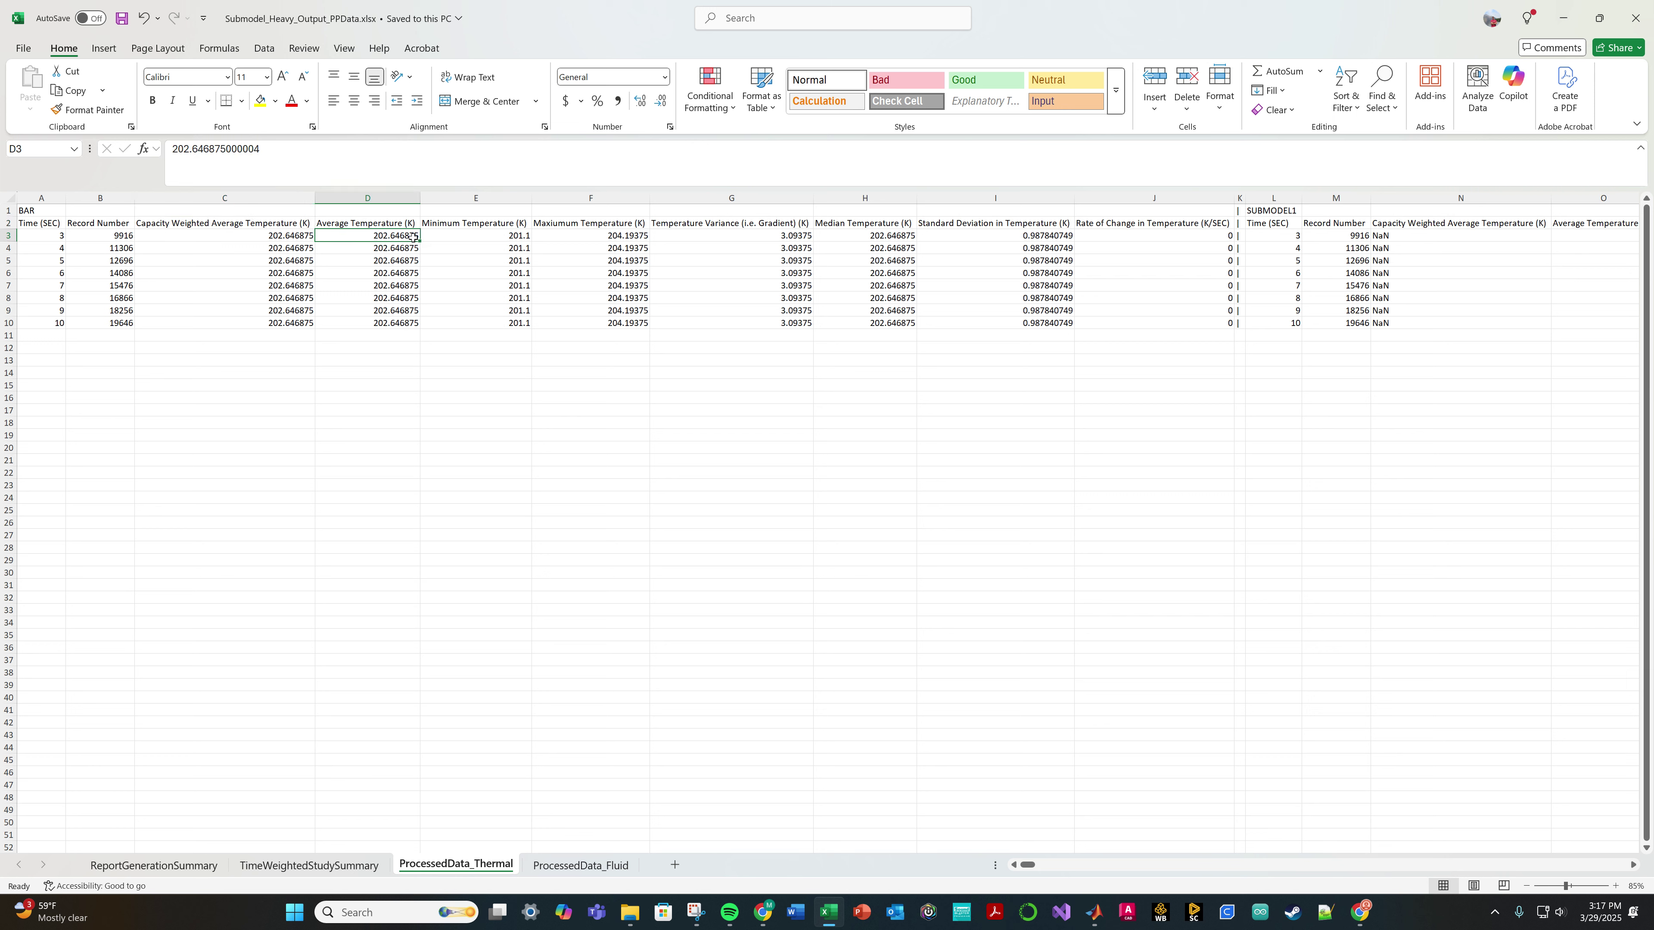
pyautogui.click(451, 235)
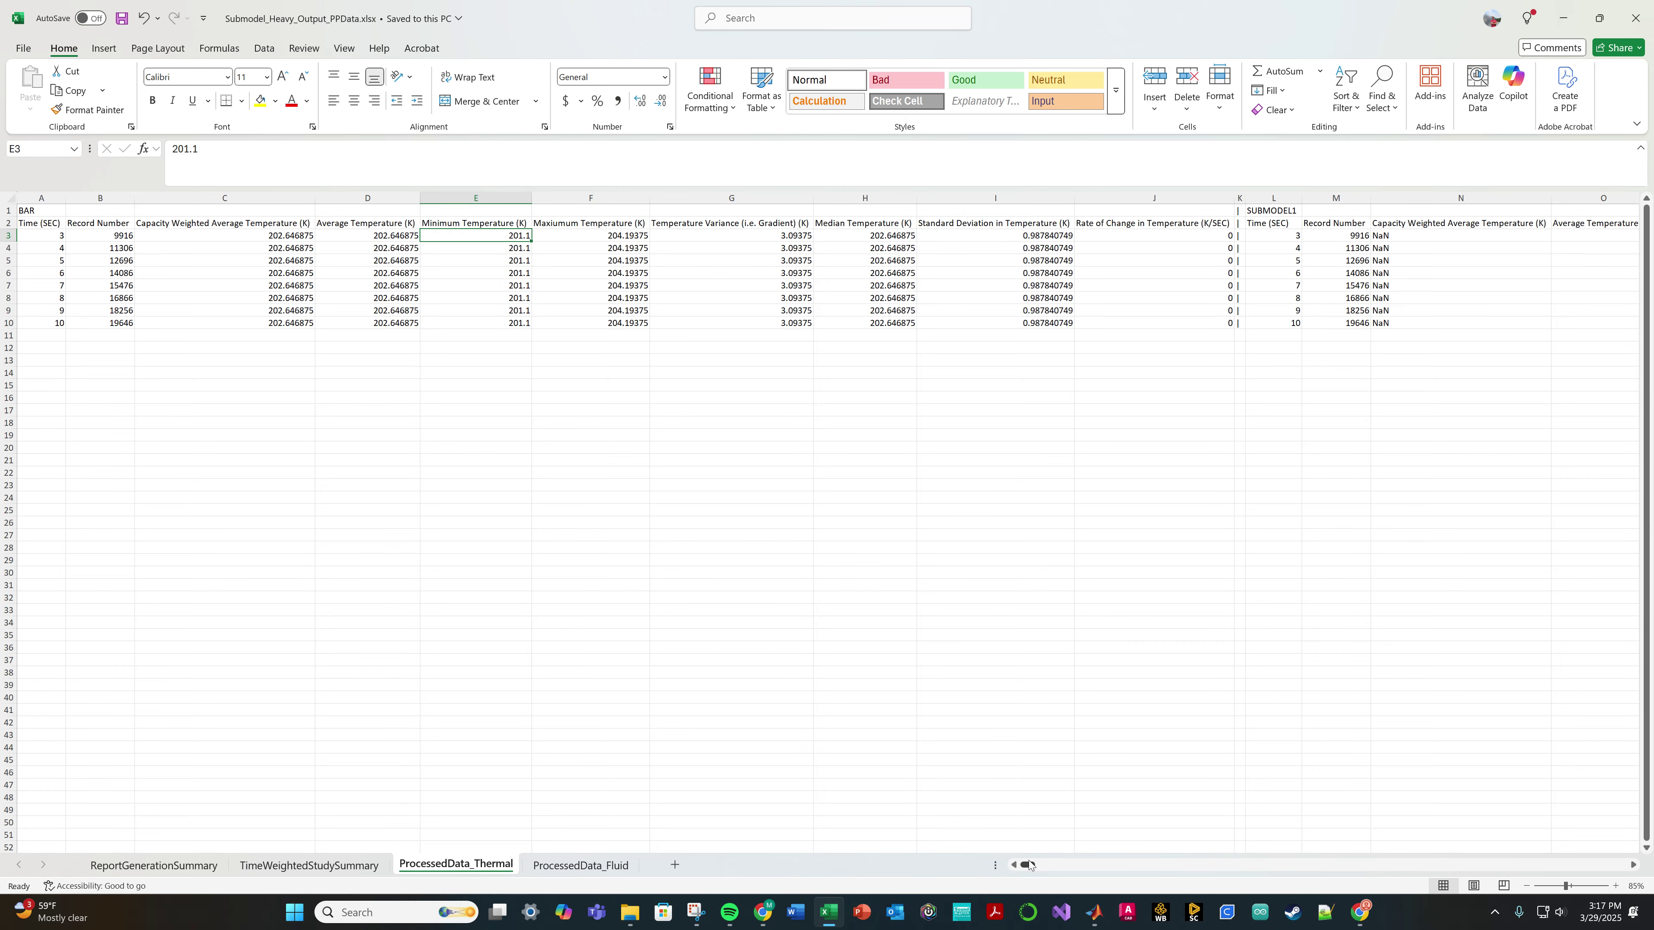
pyautogui.moveTo(1028, 866); pyautogui.dragTo(1570, 856)
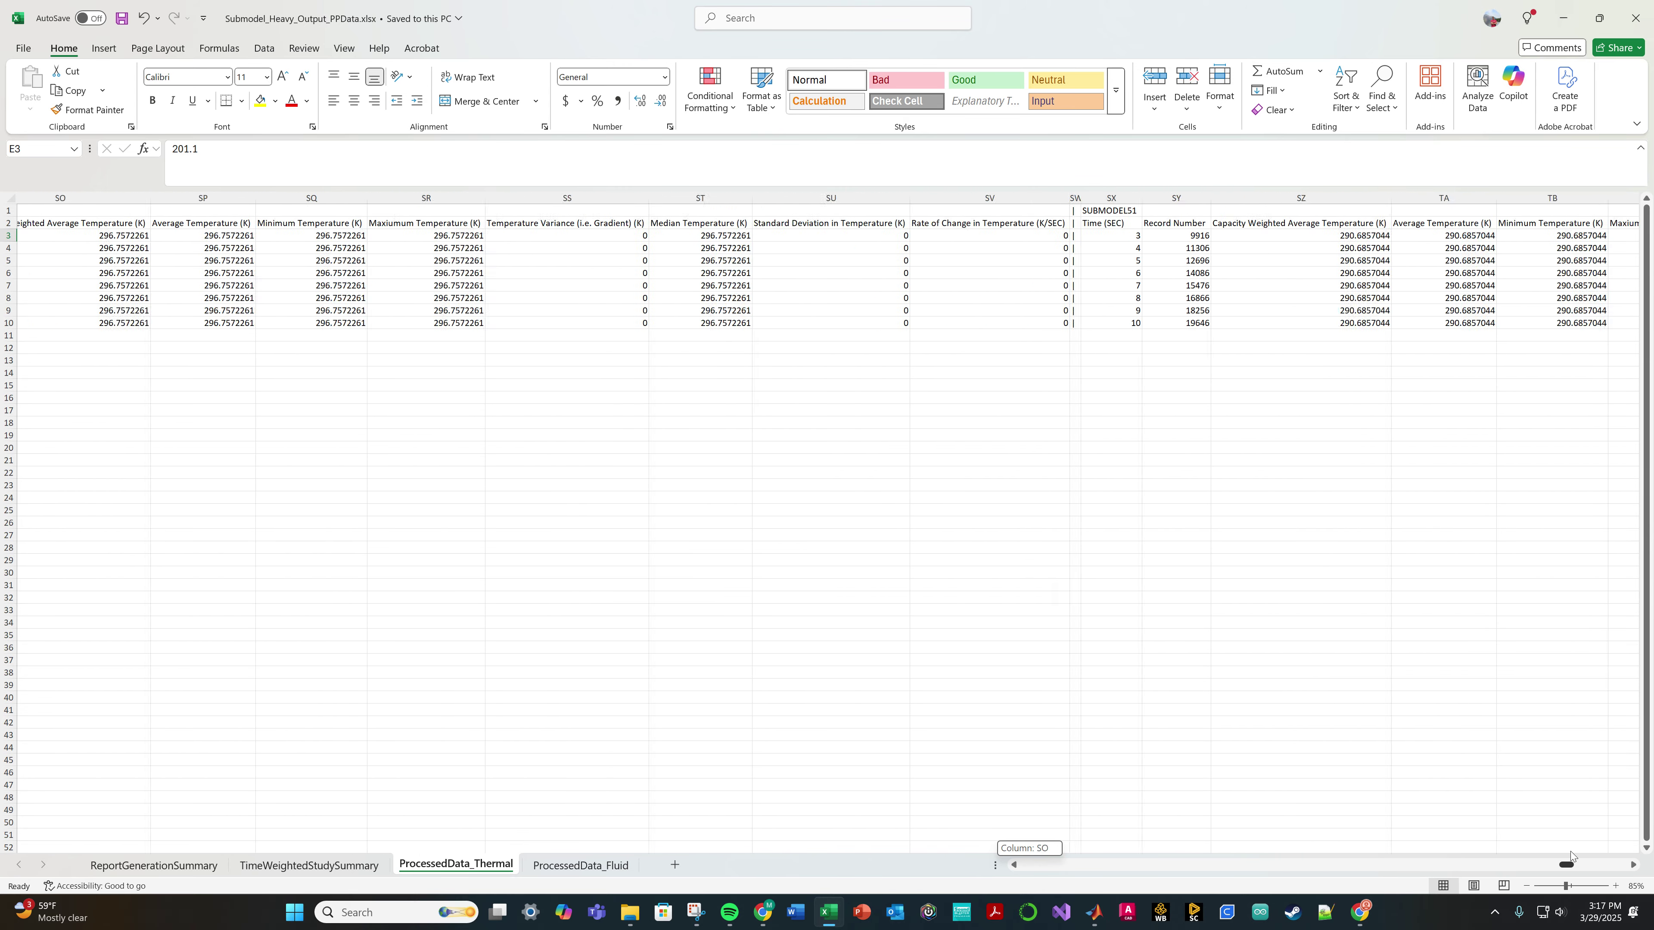
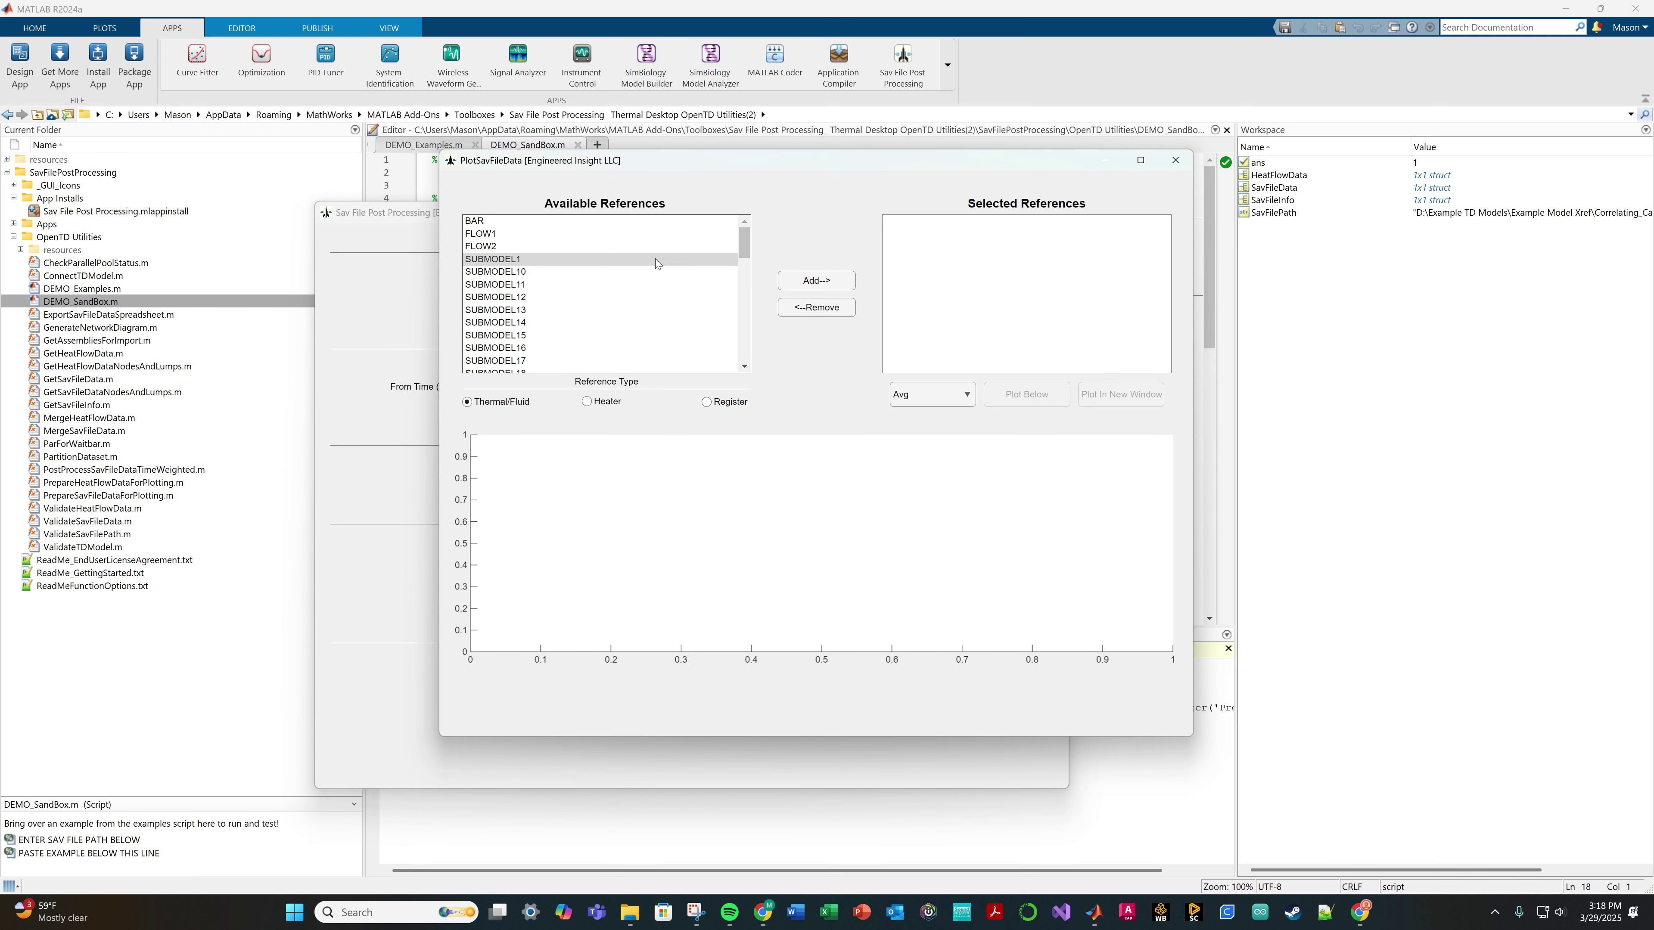
# - Add SUBMODEL1, SUBMODEL10 and SUBMODEL12 from the thermal/fluid references to the selected references for plotting
pyautogui.click(562, 221)
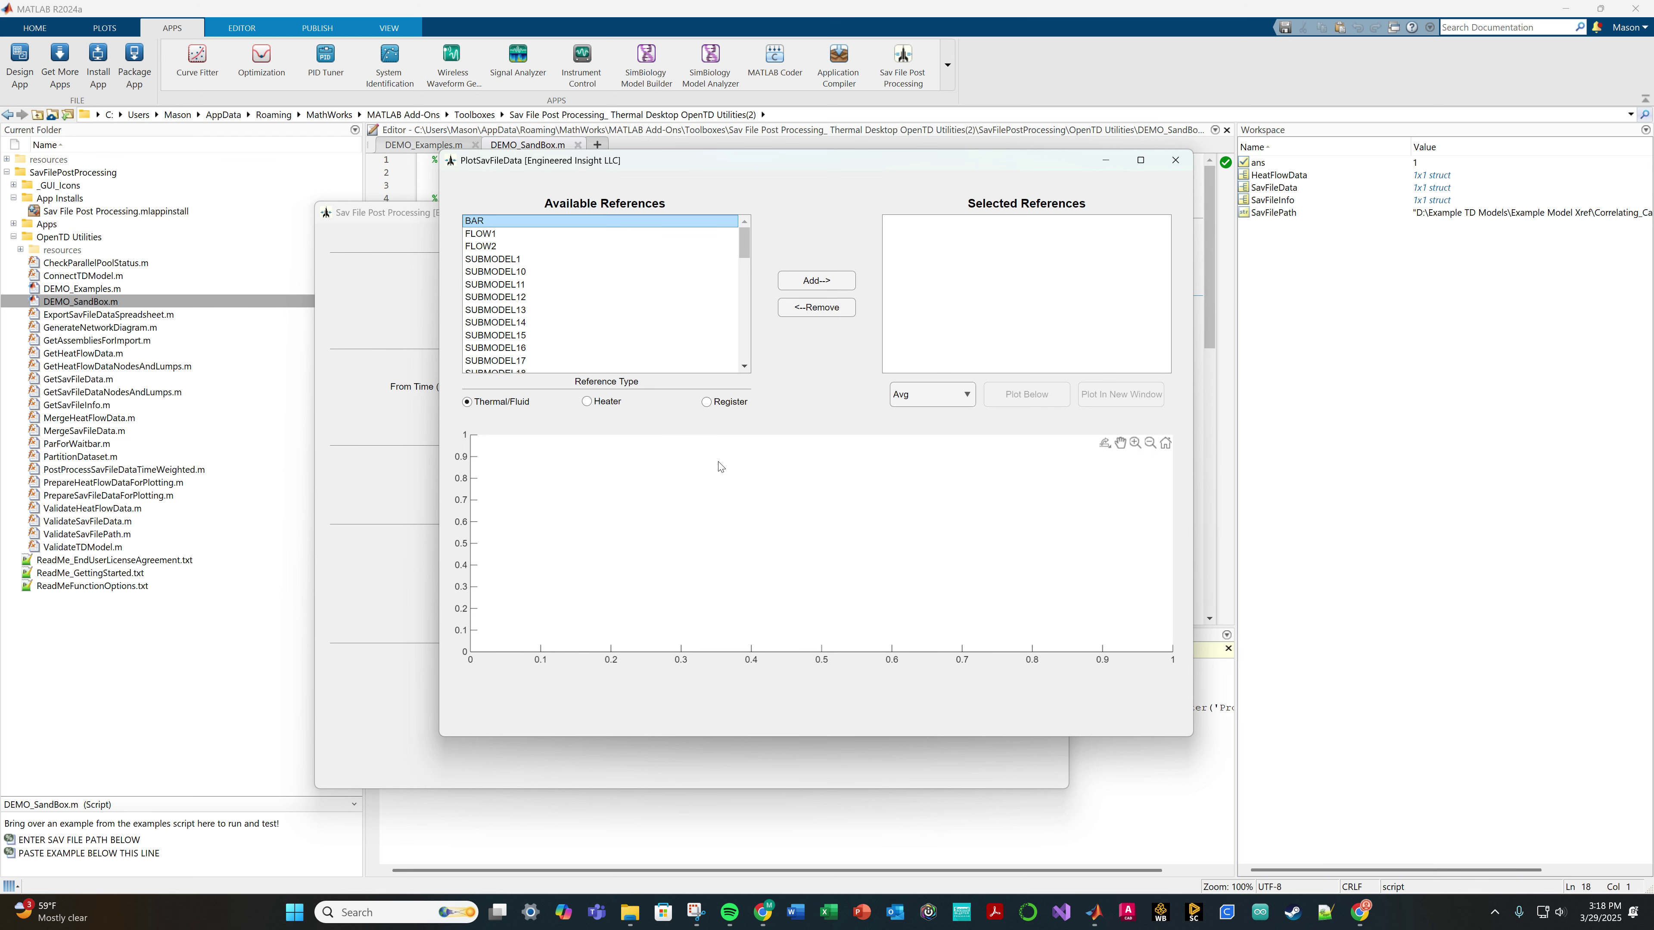
pyautogui.scroll(-3, 594, 363)
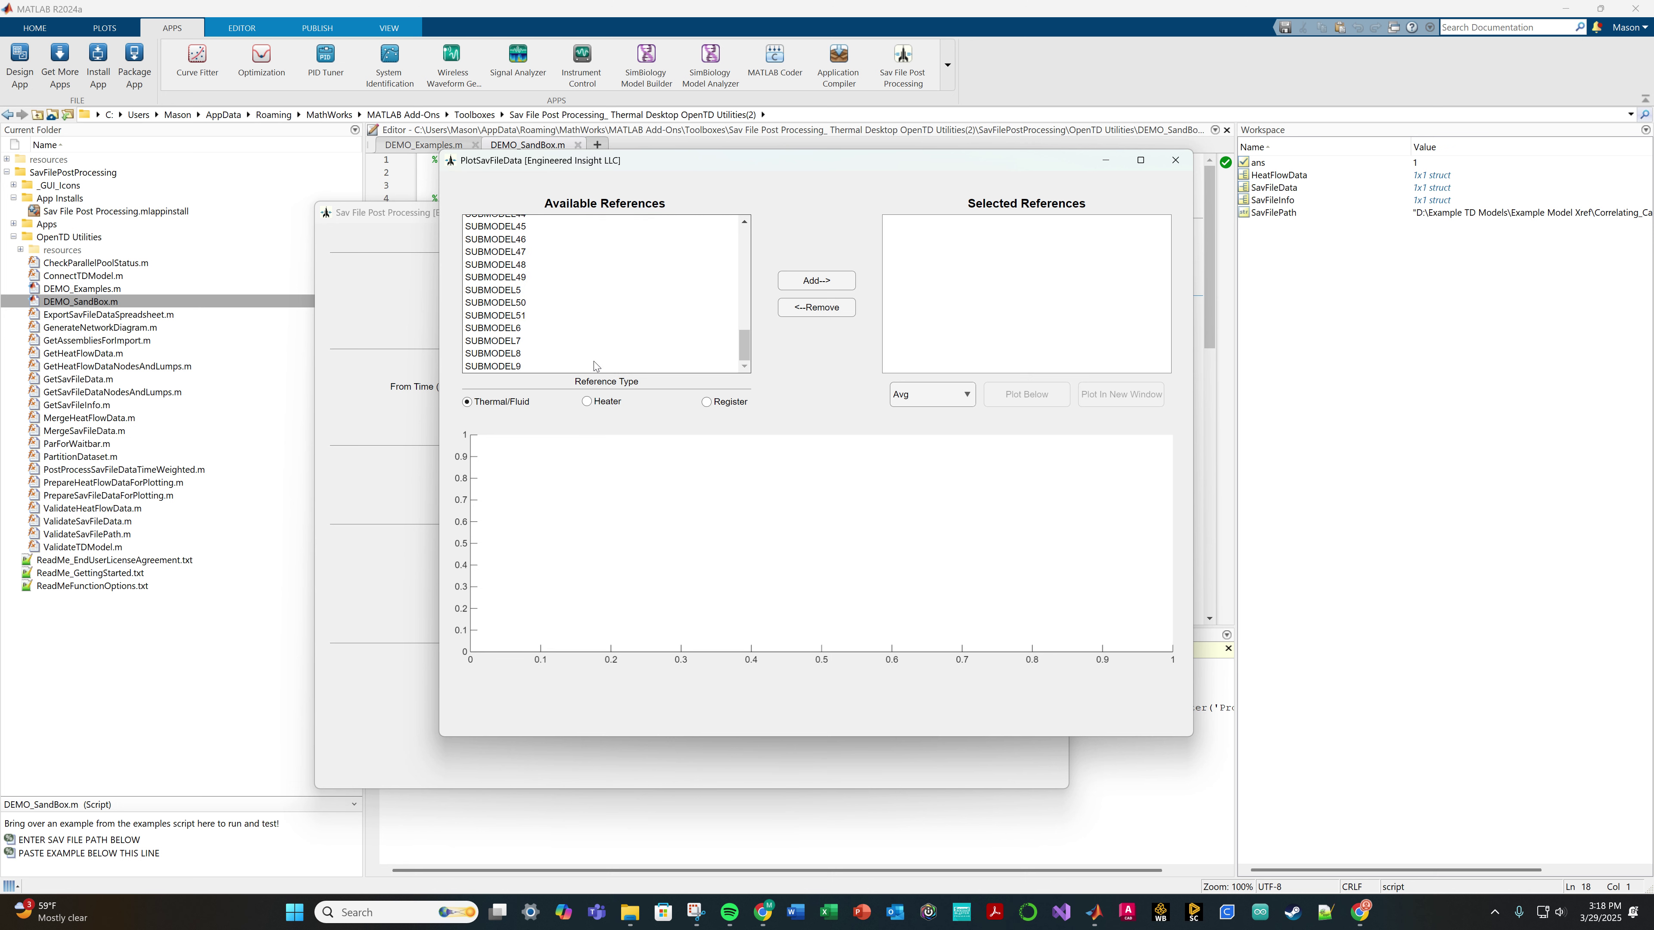
pyautogui.scroll(3, 594, 364)
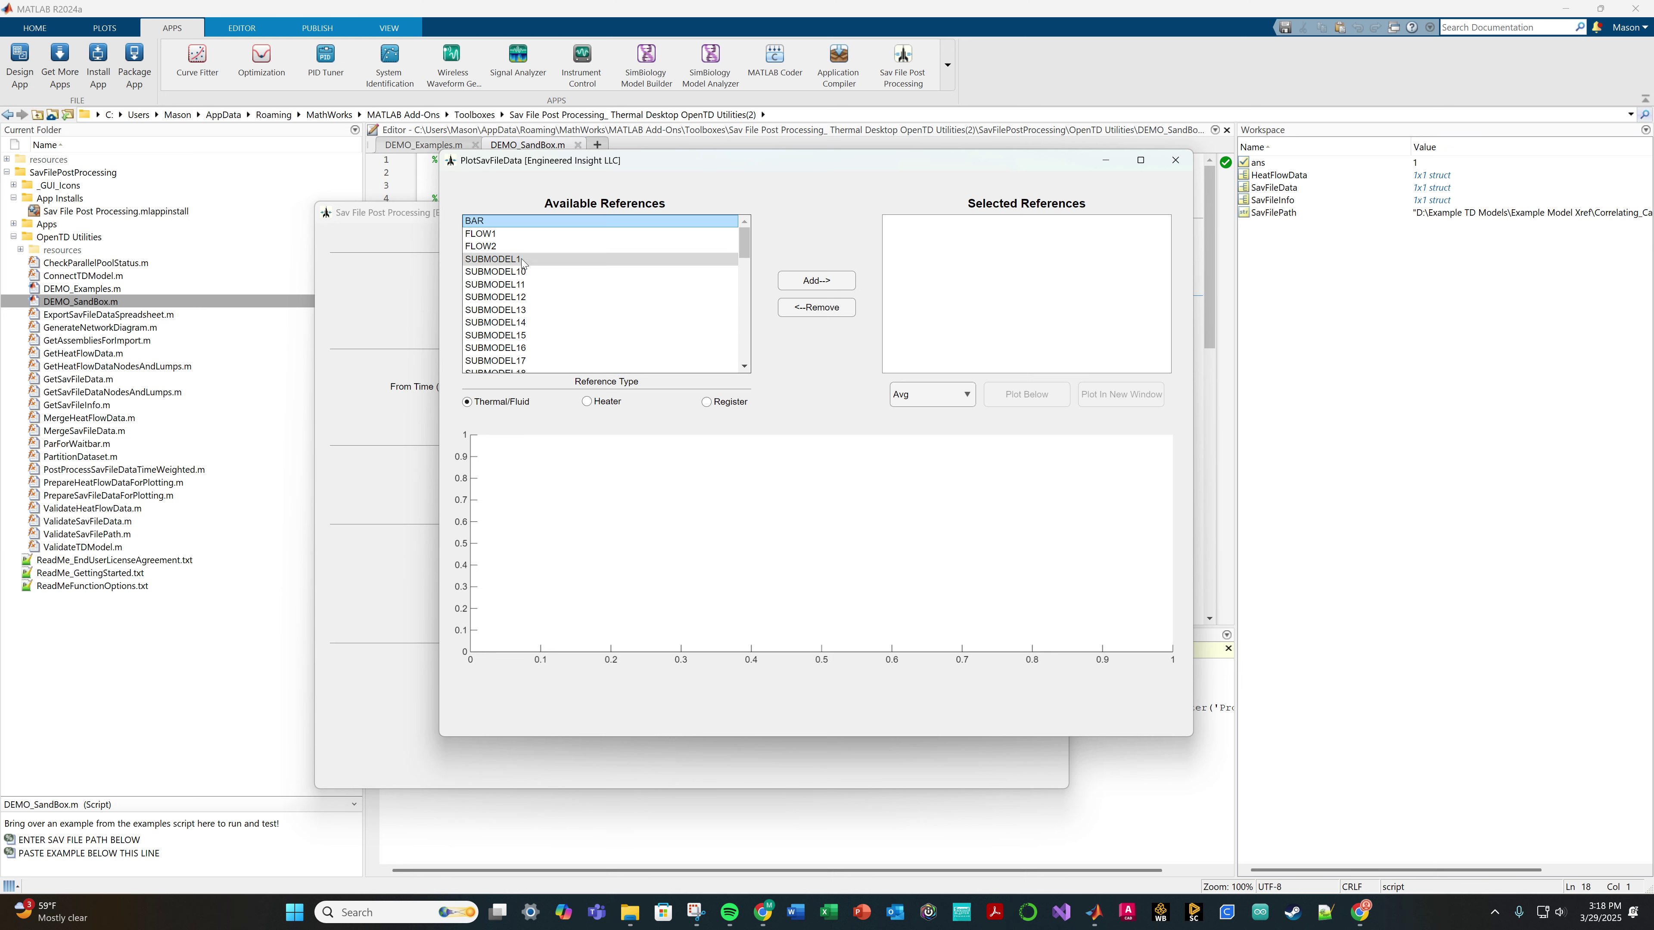
pyautogui.click(495, 259)
pyautogui.click(804, 279)
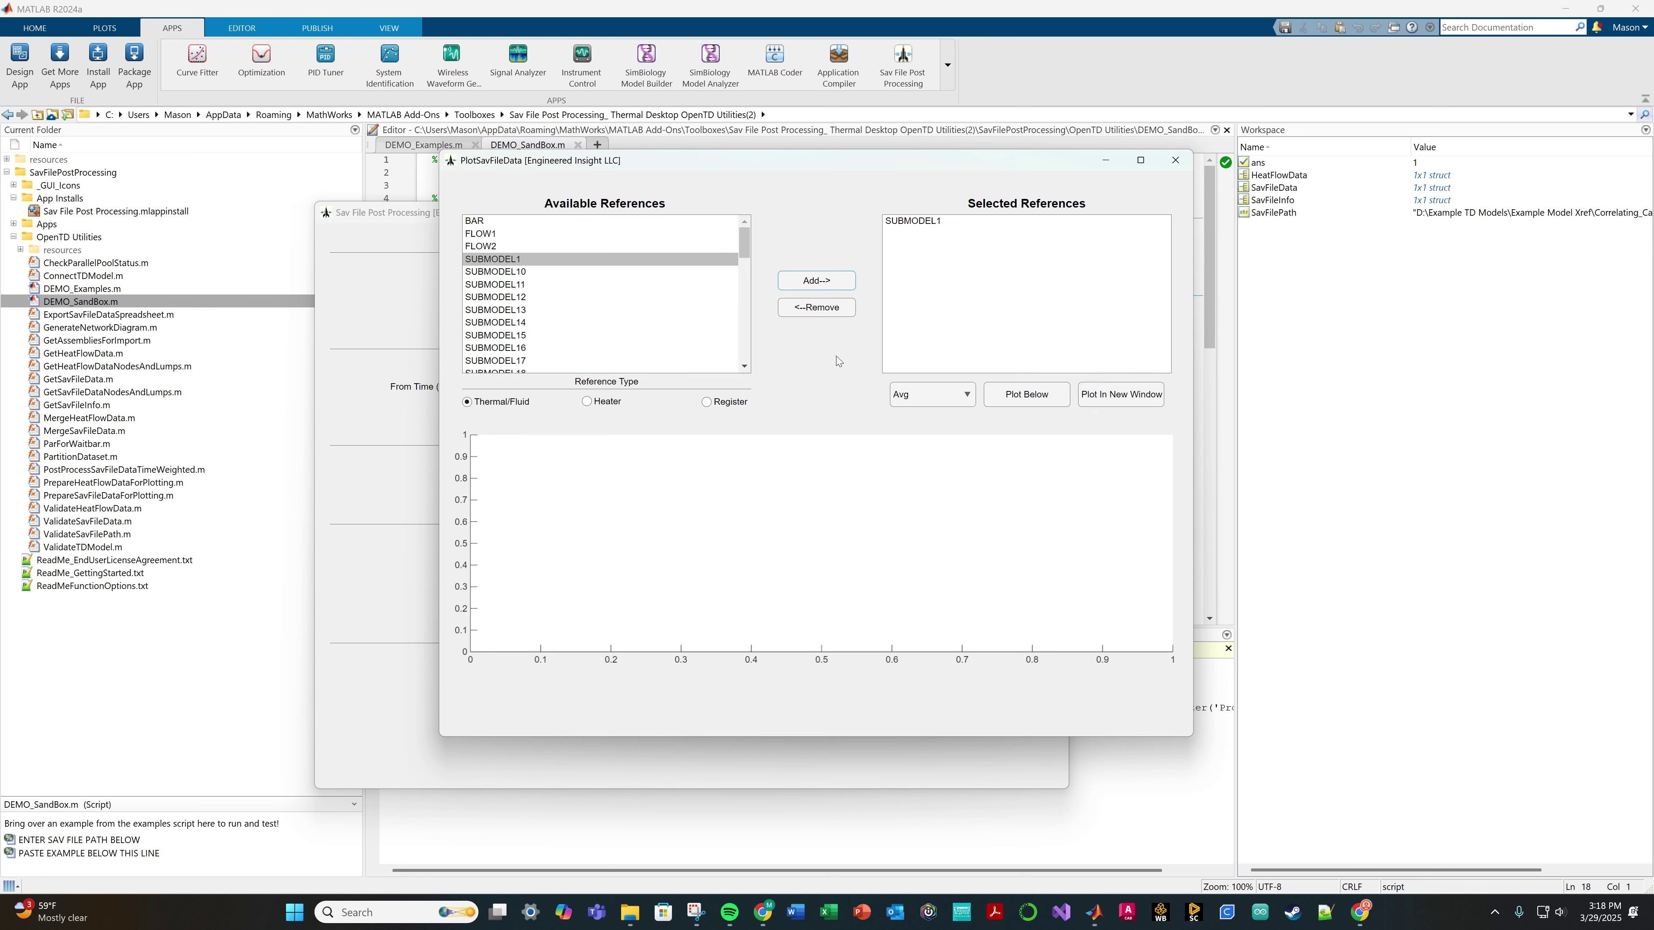
pyautogui.click(574, 272)
pyautogui.click(809, 279)
pyautogui.click(594, 297)
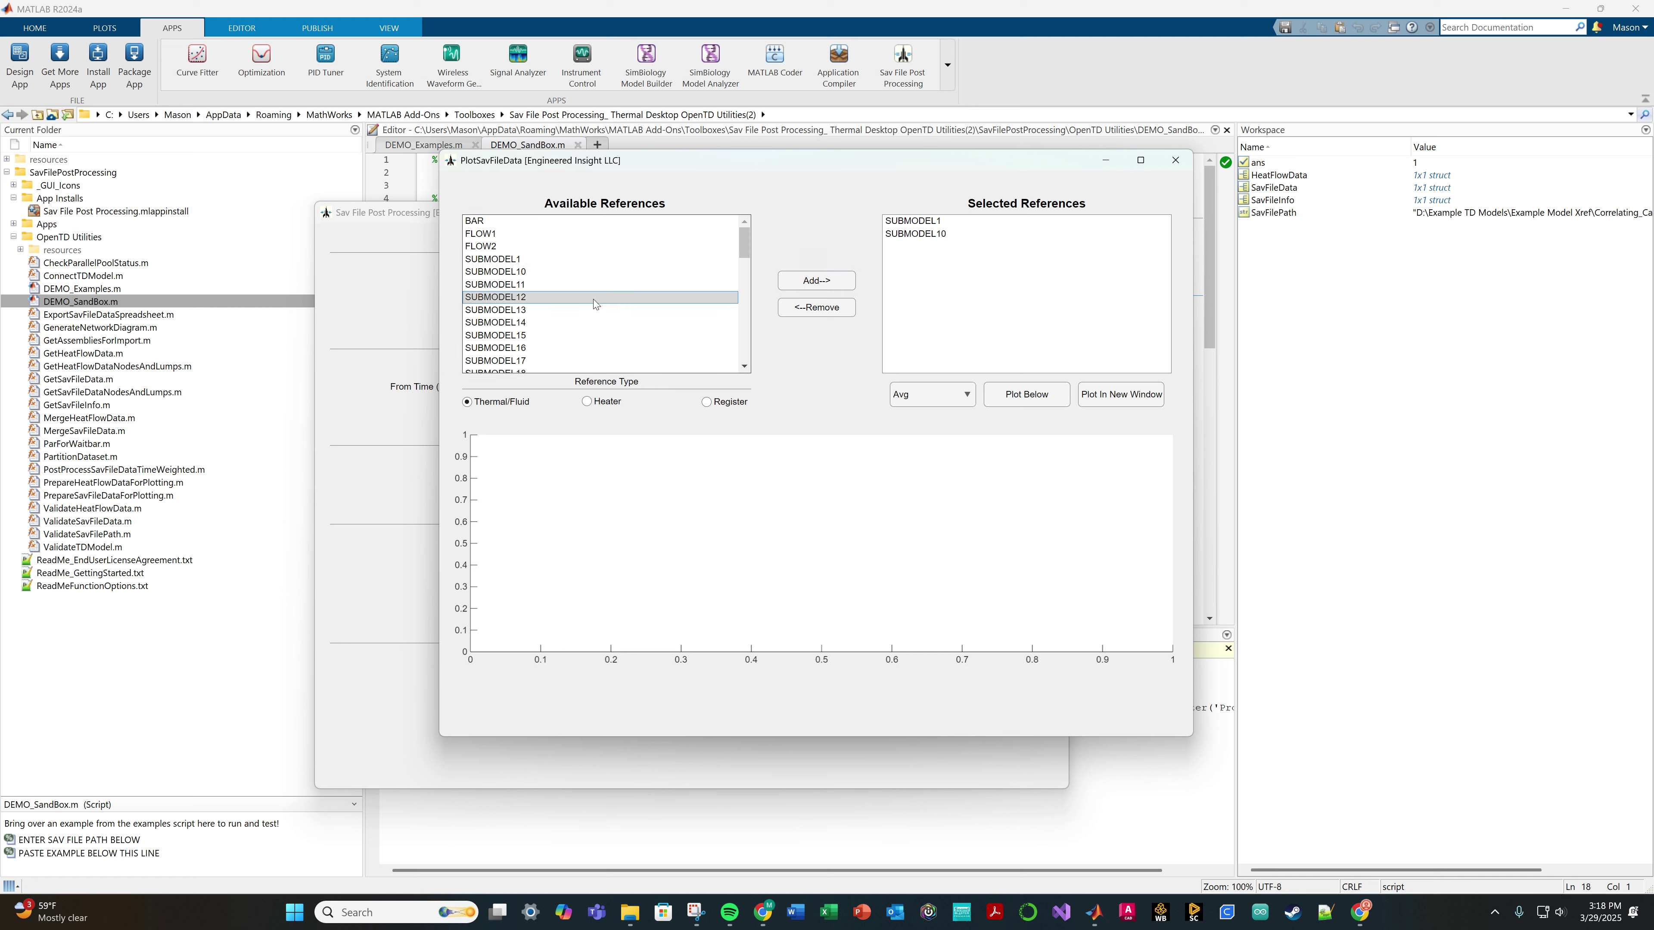
pyautogui.click(811, 280)
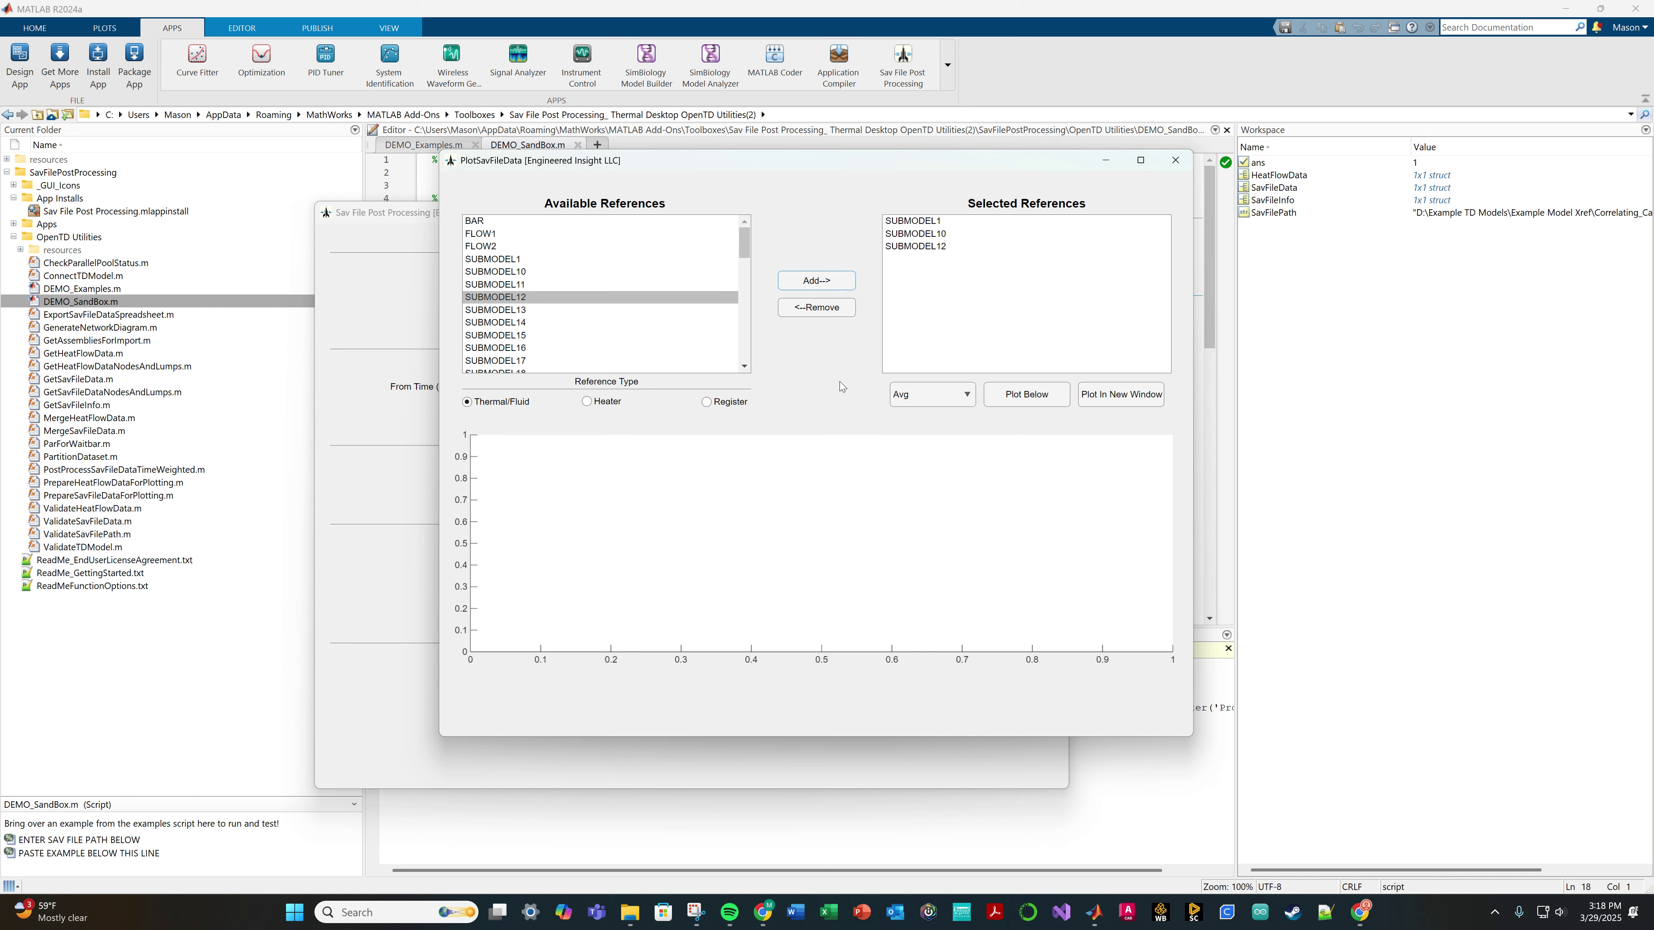
# - Plot the average (Avg) temperature over time of the selected submodels in the embedded graph
pyautogui.click(907, 400)
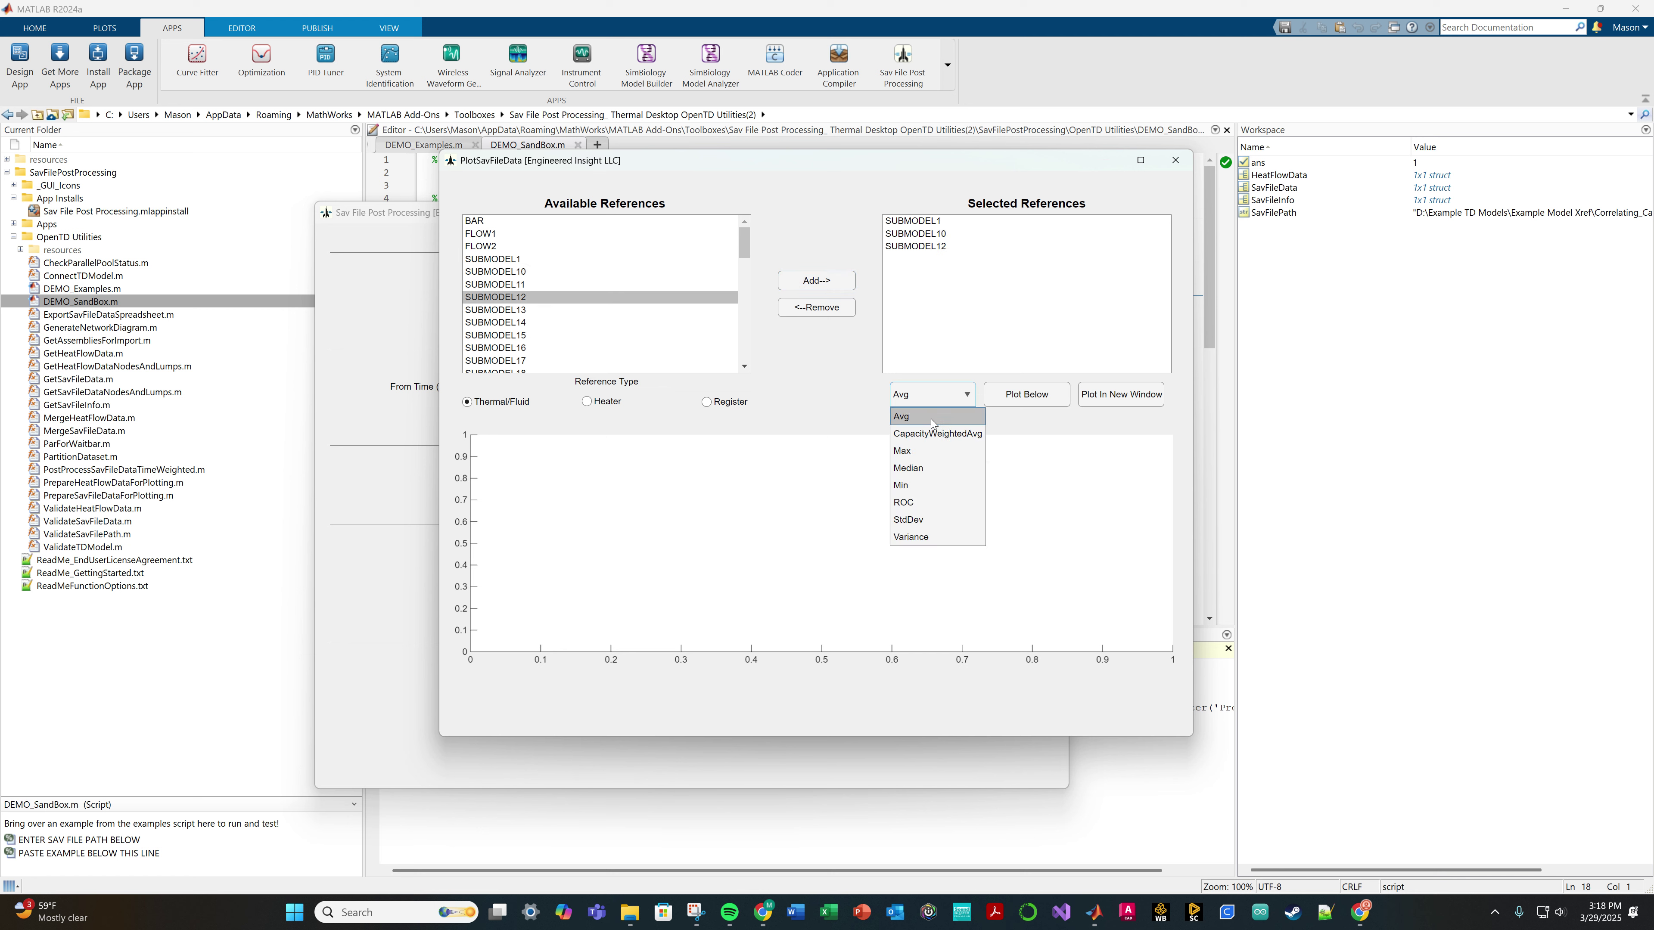
pyautogui.click(901, 416)
pyautogui.click(1026, 394)
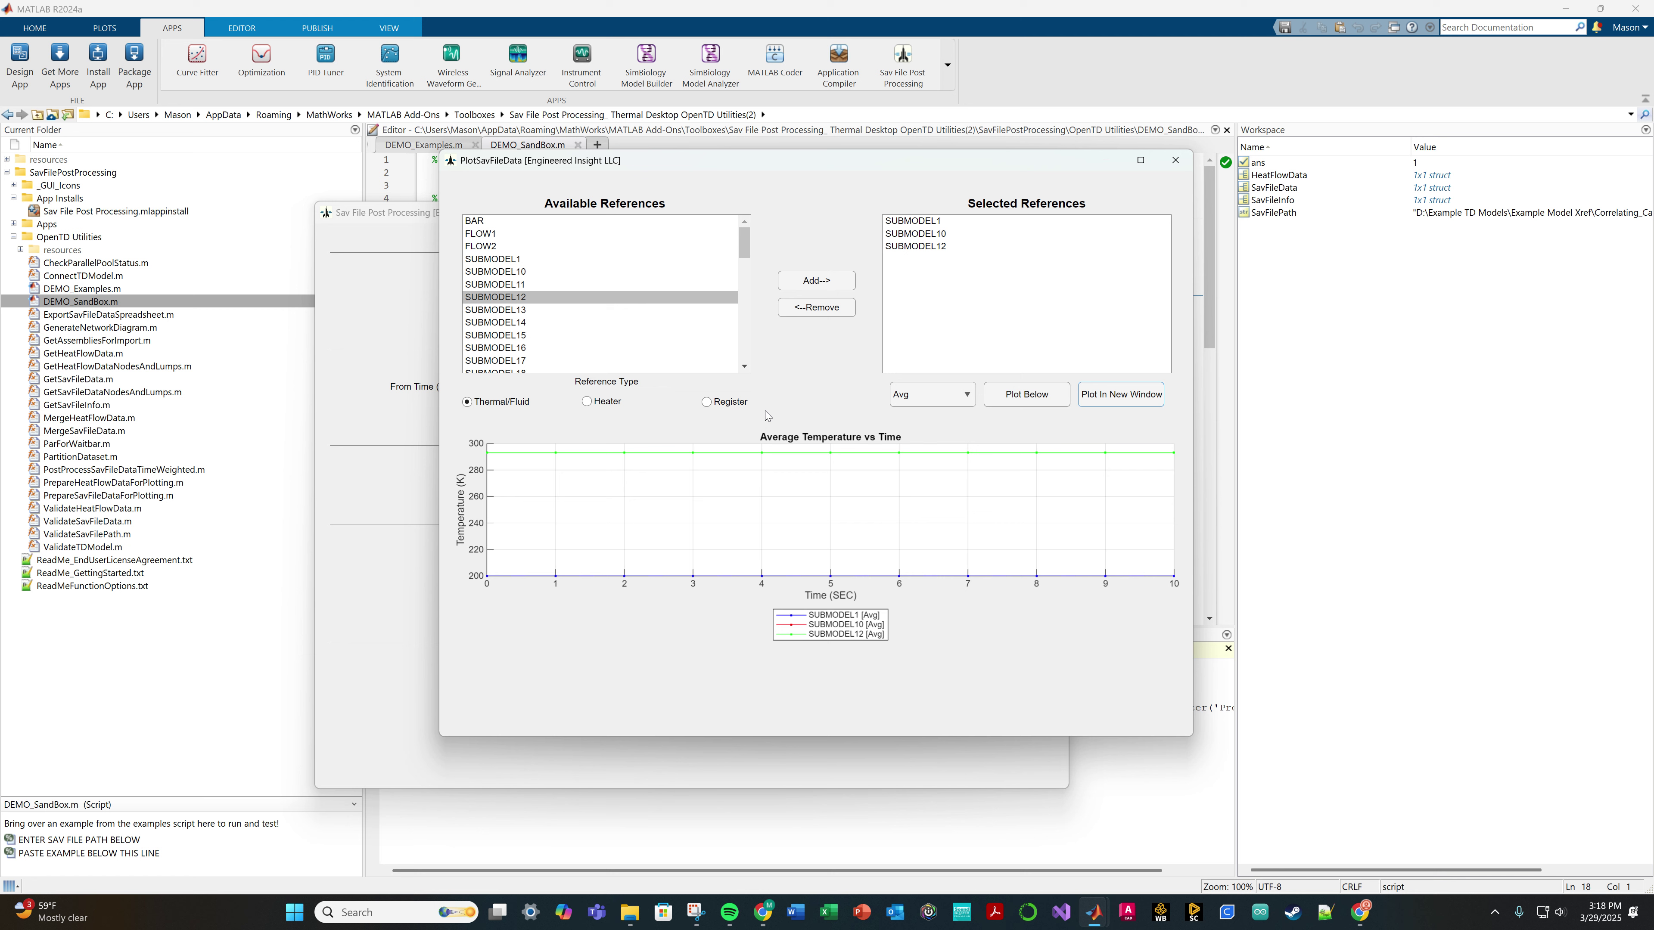
# - Plot the value of register CORRELATING_02 in the embedded graph and close the PlotSavFileData window
pyautogui.click(707, 402)
pyautogui.click(505, 234)
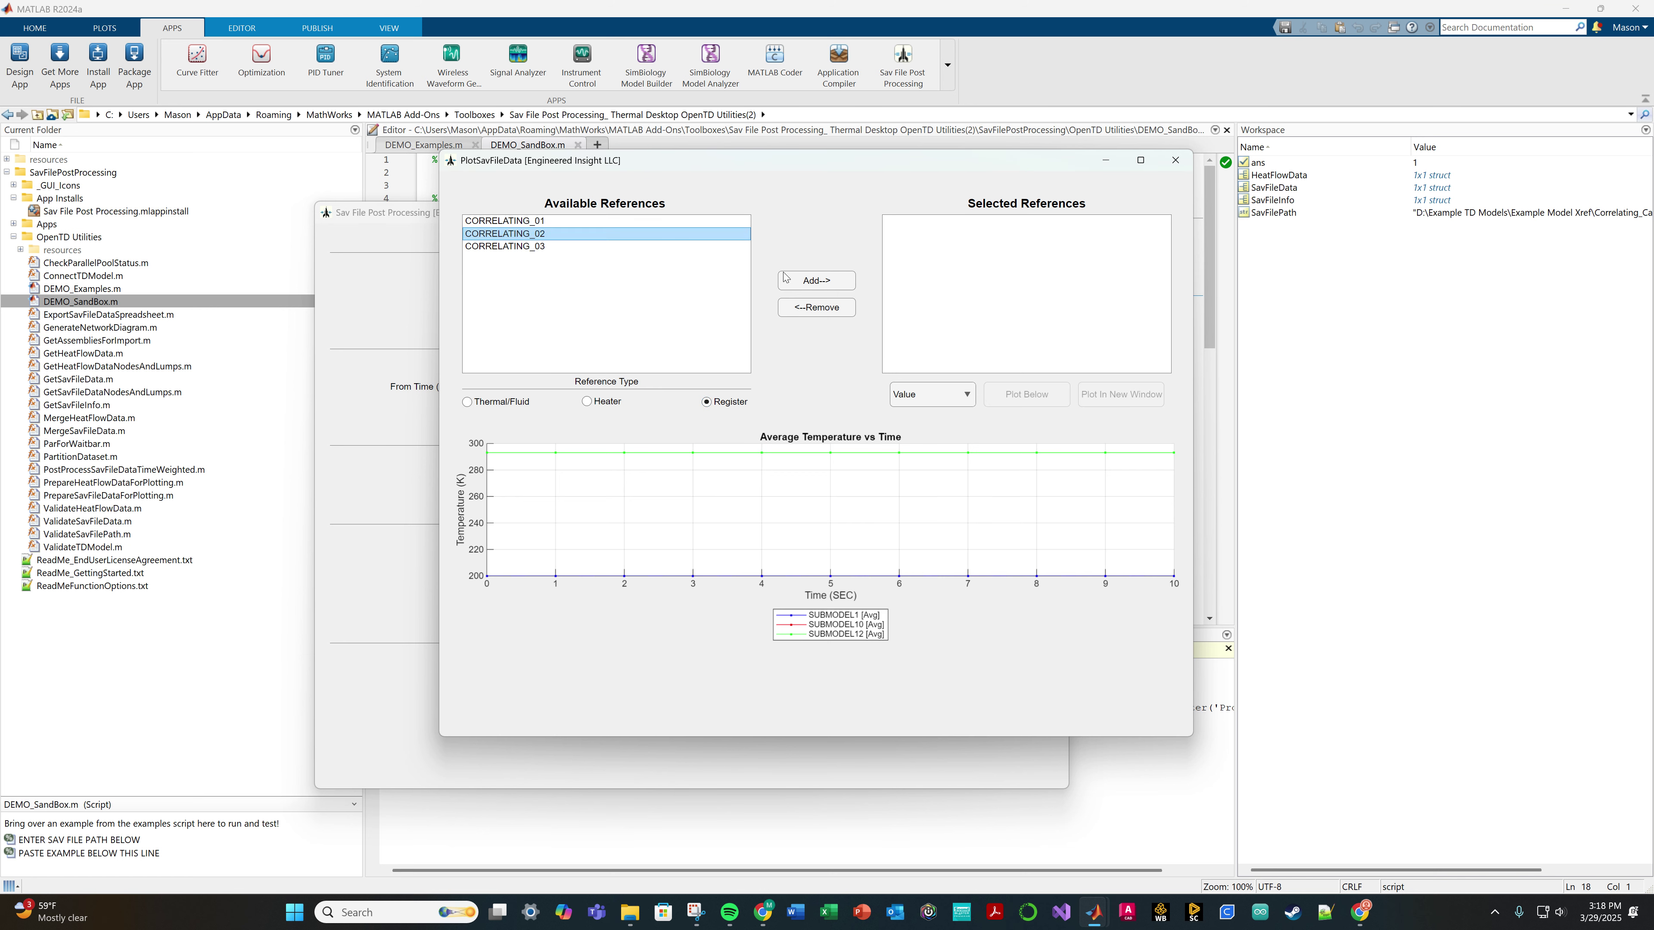
pyautogui.click(817, 280)
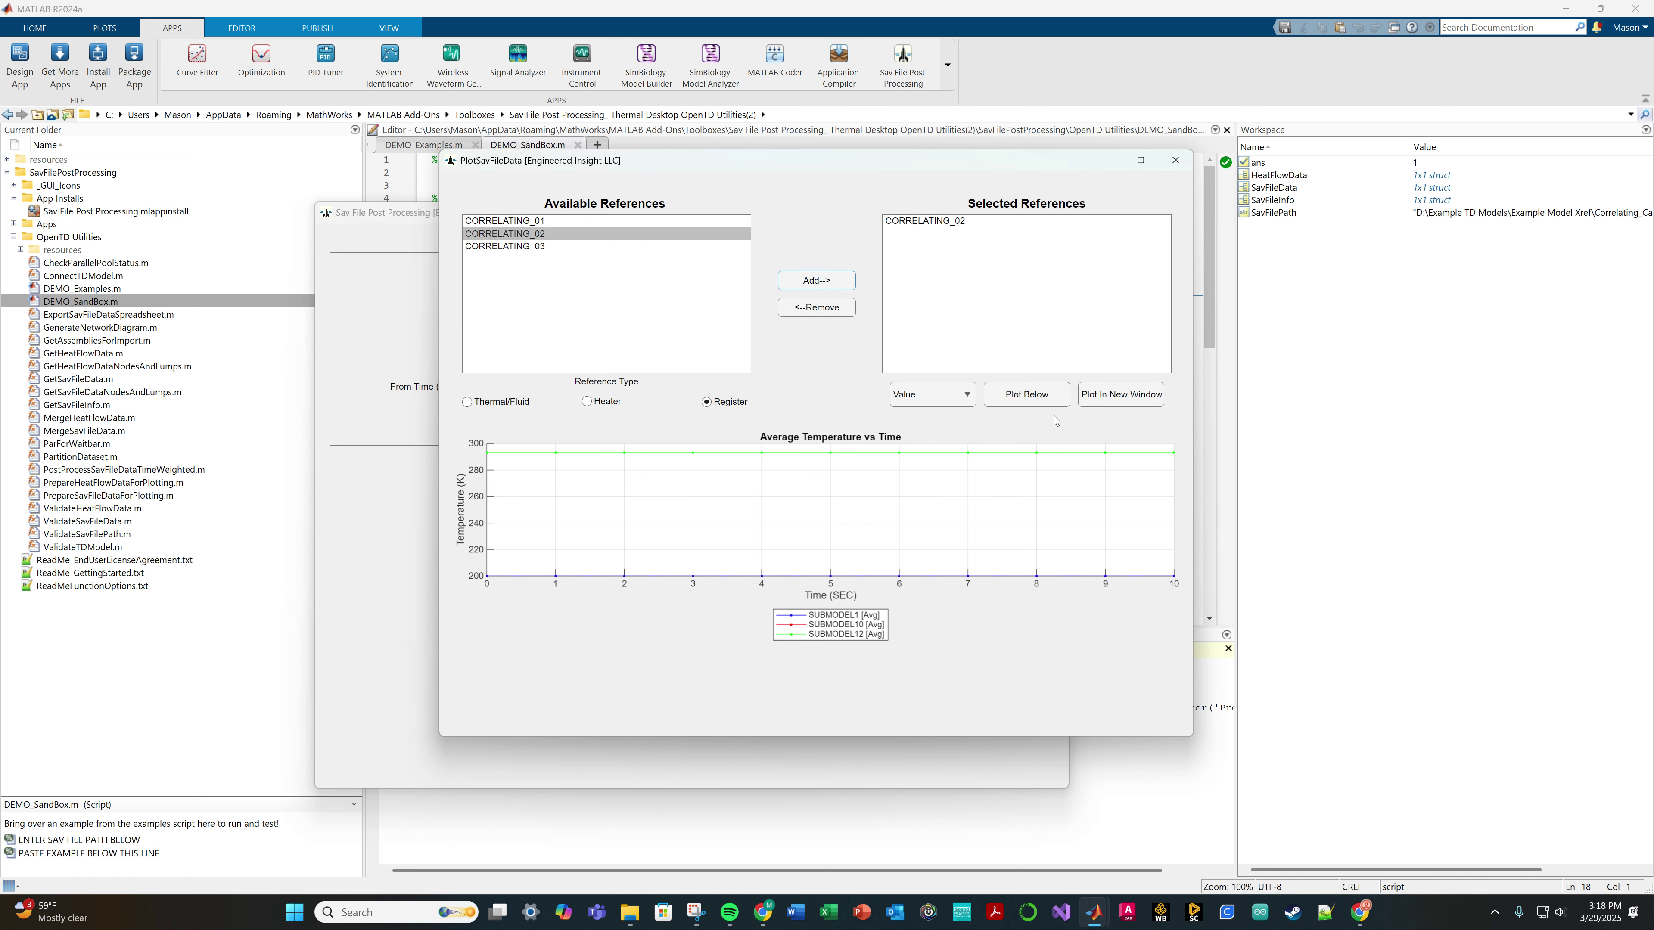
pyautogui.click(1037, 395)
pyautogui.click(1176, 160)
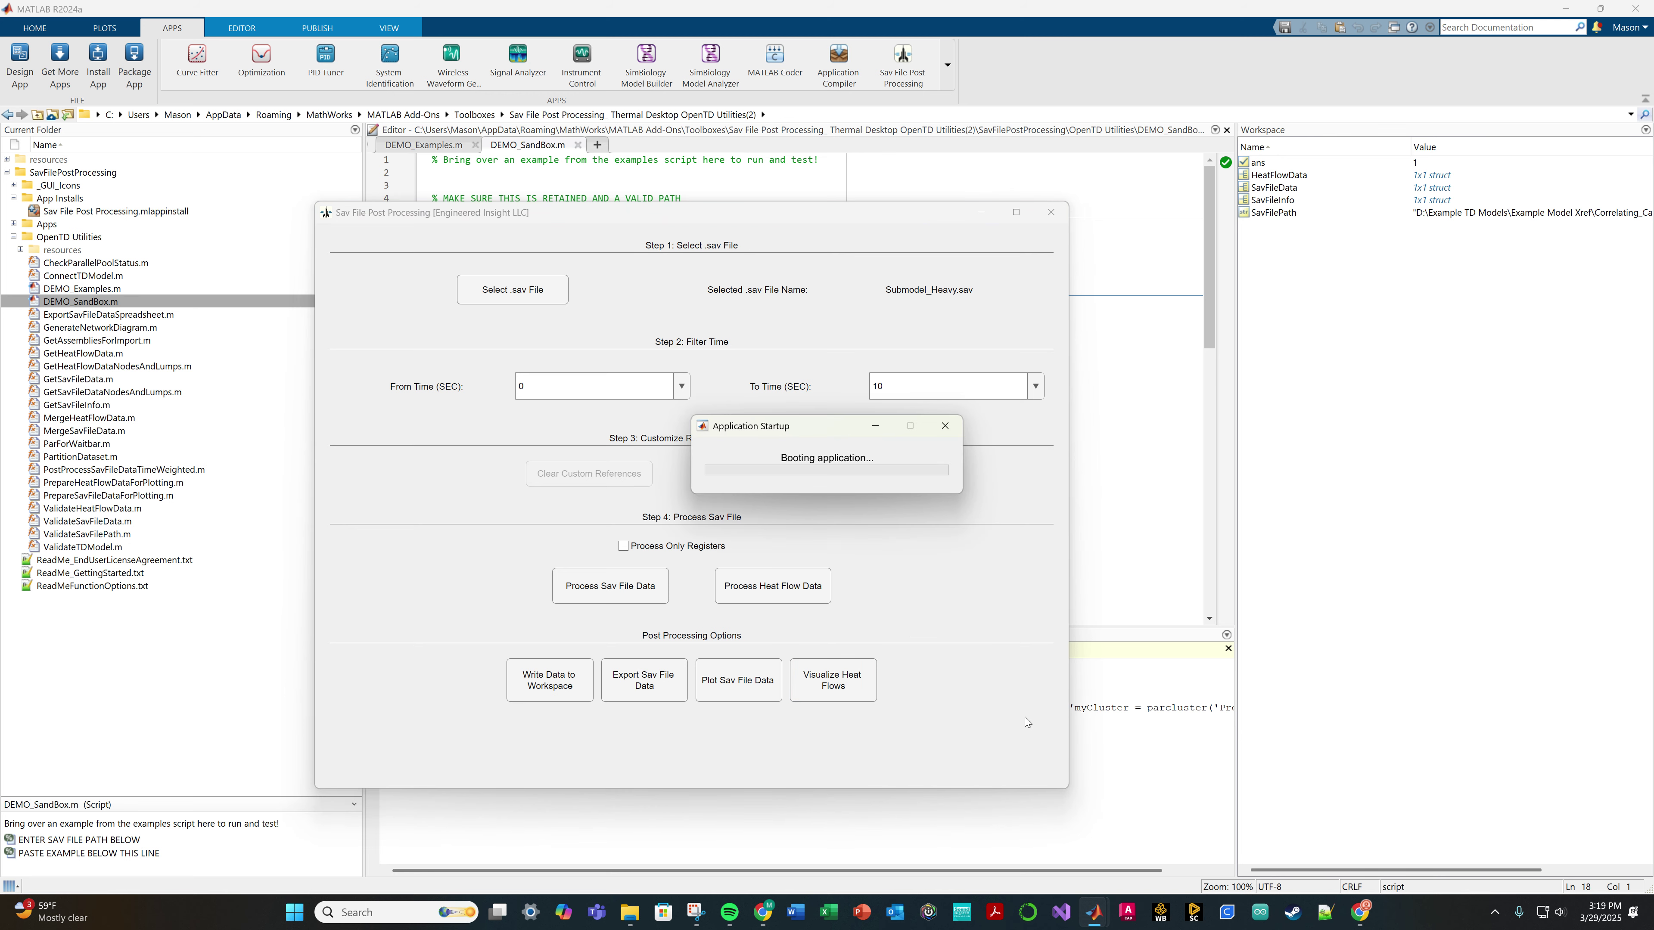
# - Generate a heat flow network diagram for time 2 SEC with total, linear and radiative modes and the auto layout
pyautogui.moveTo(519, 277); pyautogui.dragTo(756, 198)
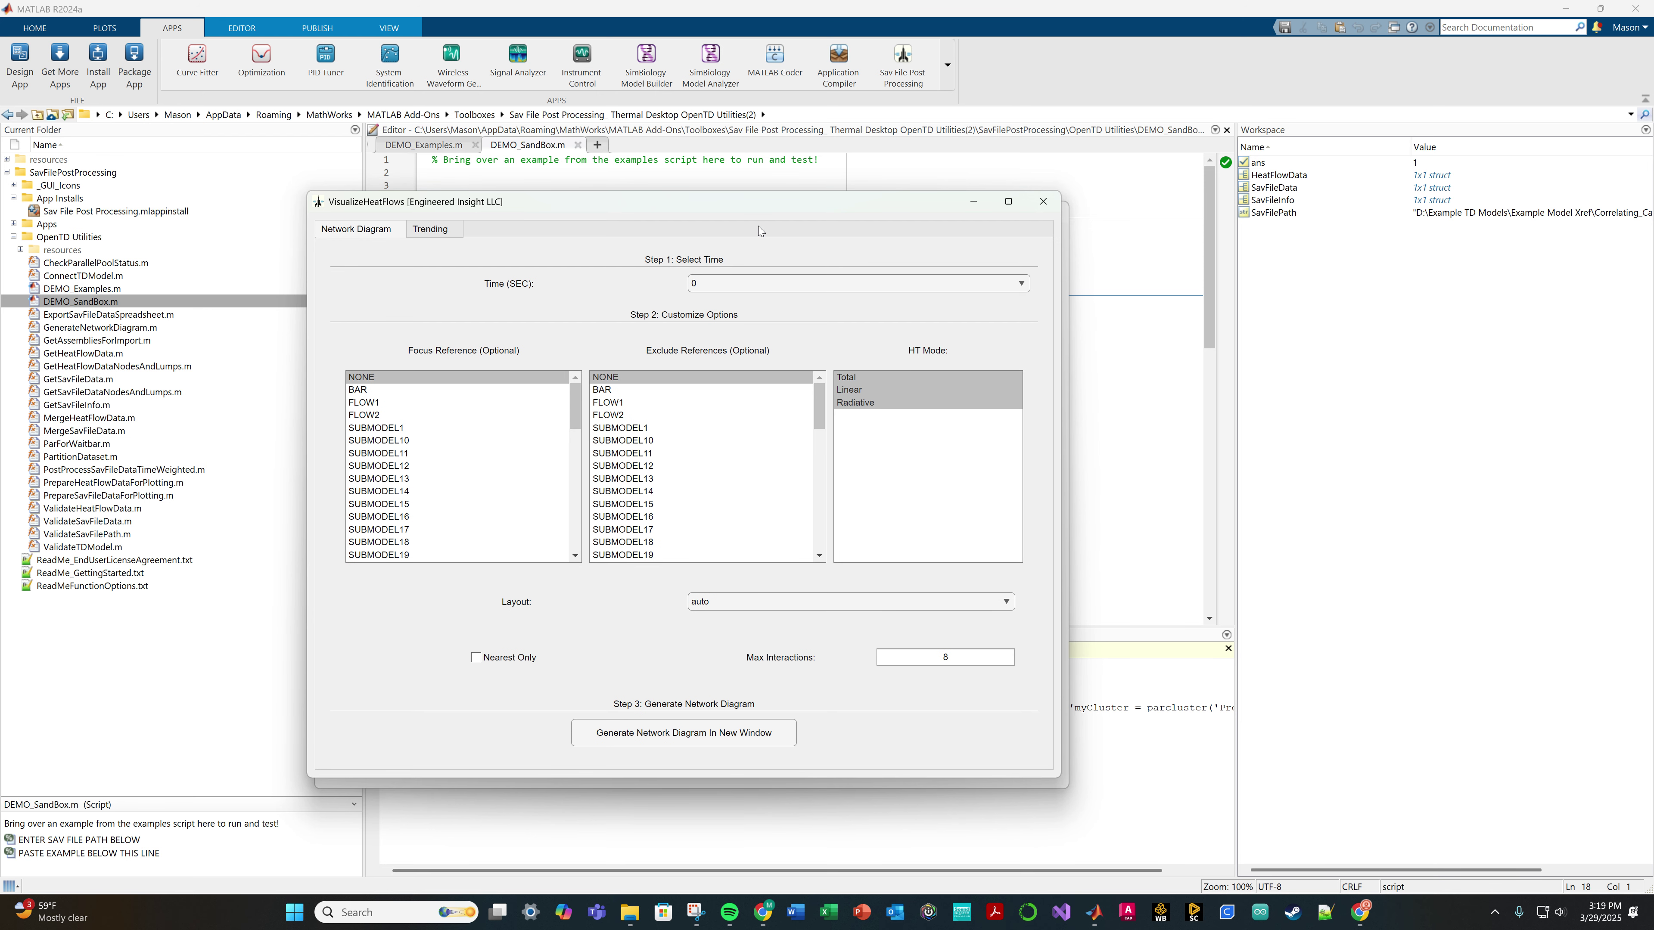
pyautogui.click(745, 283)
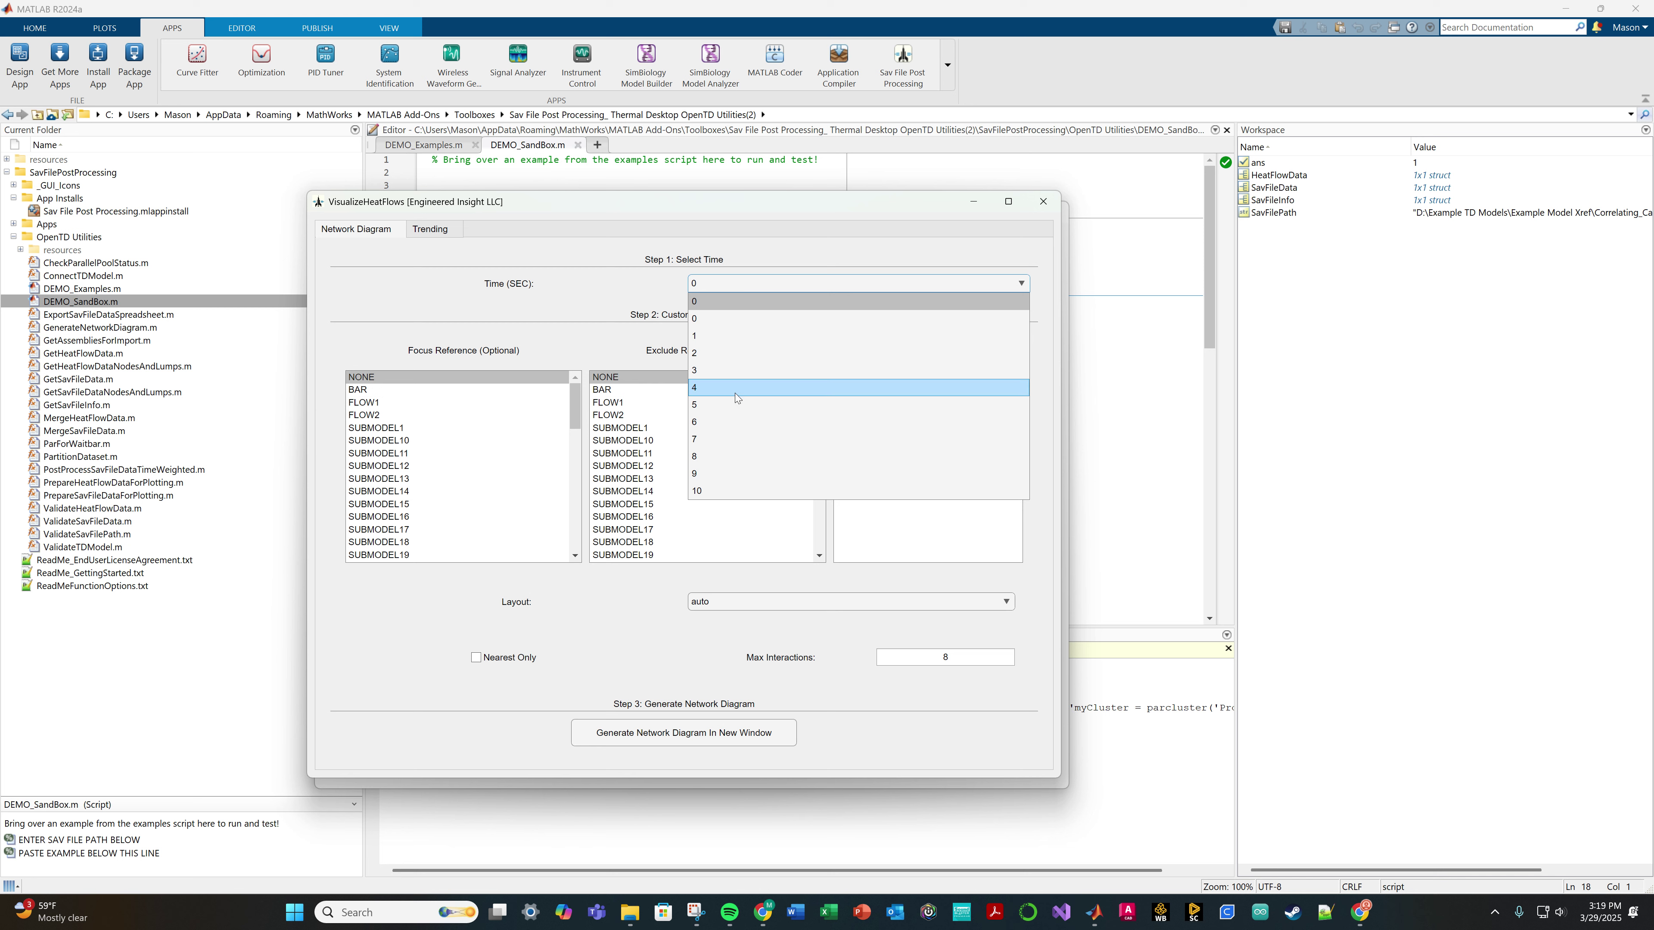
pyautogui.click(733, 357)
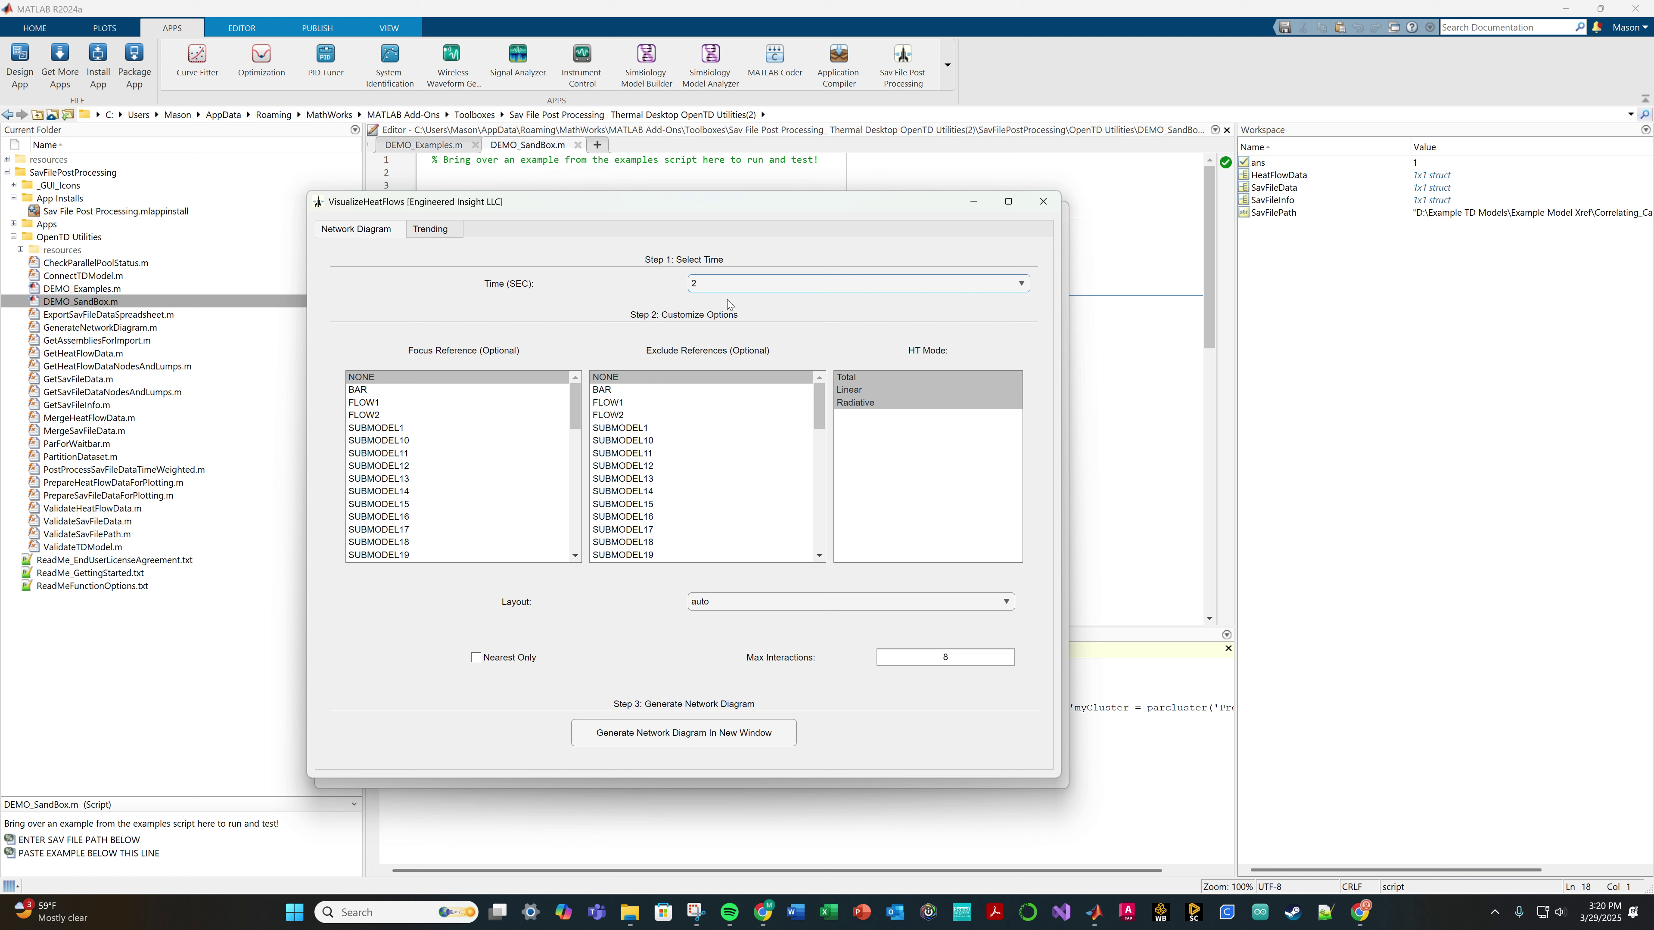
pyautogui.click(728, 289)
pyautogui.click(721, 359)
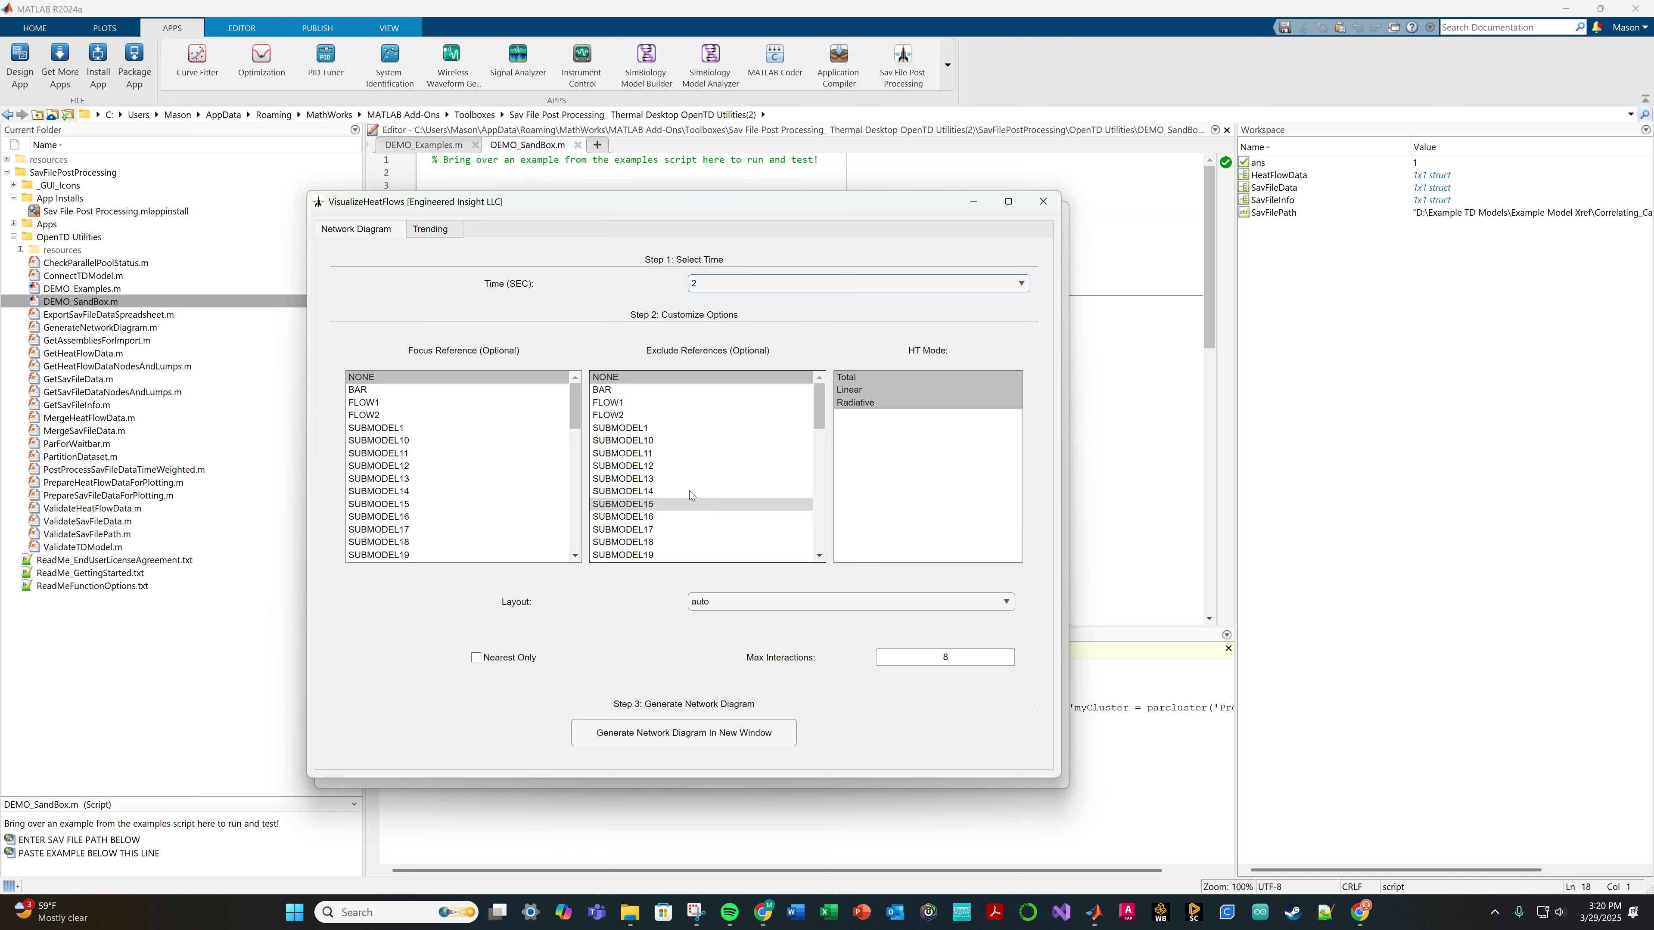
pyautogui.click(659, 741)
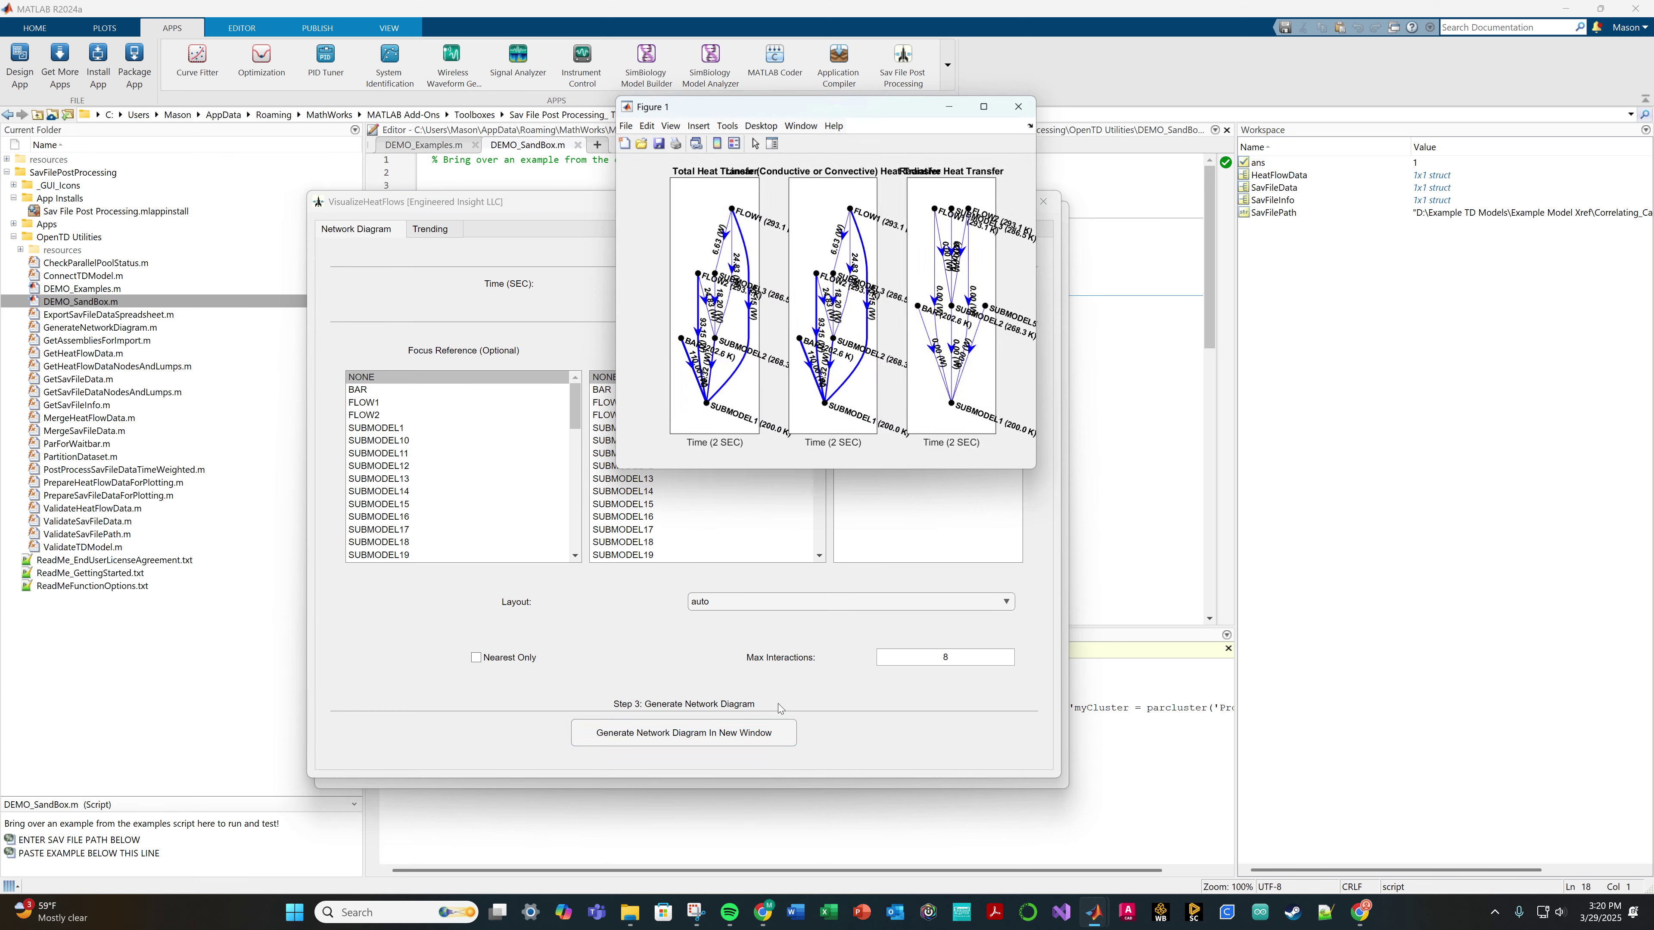
# - Examine the total, linear and radiative heat transfer diagrams maximized, inspect the SUBMODEL3 node, and close the figure
pyautogui.moveTo(1057, 72); pyautogui.dragTo(637, 5)
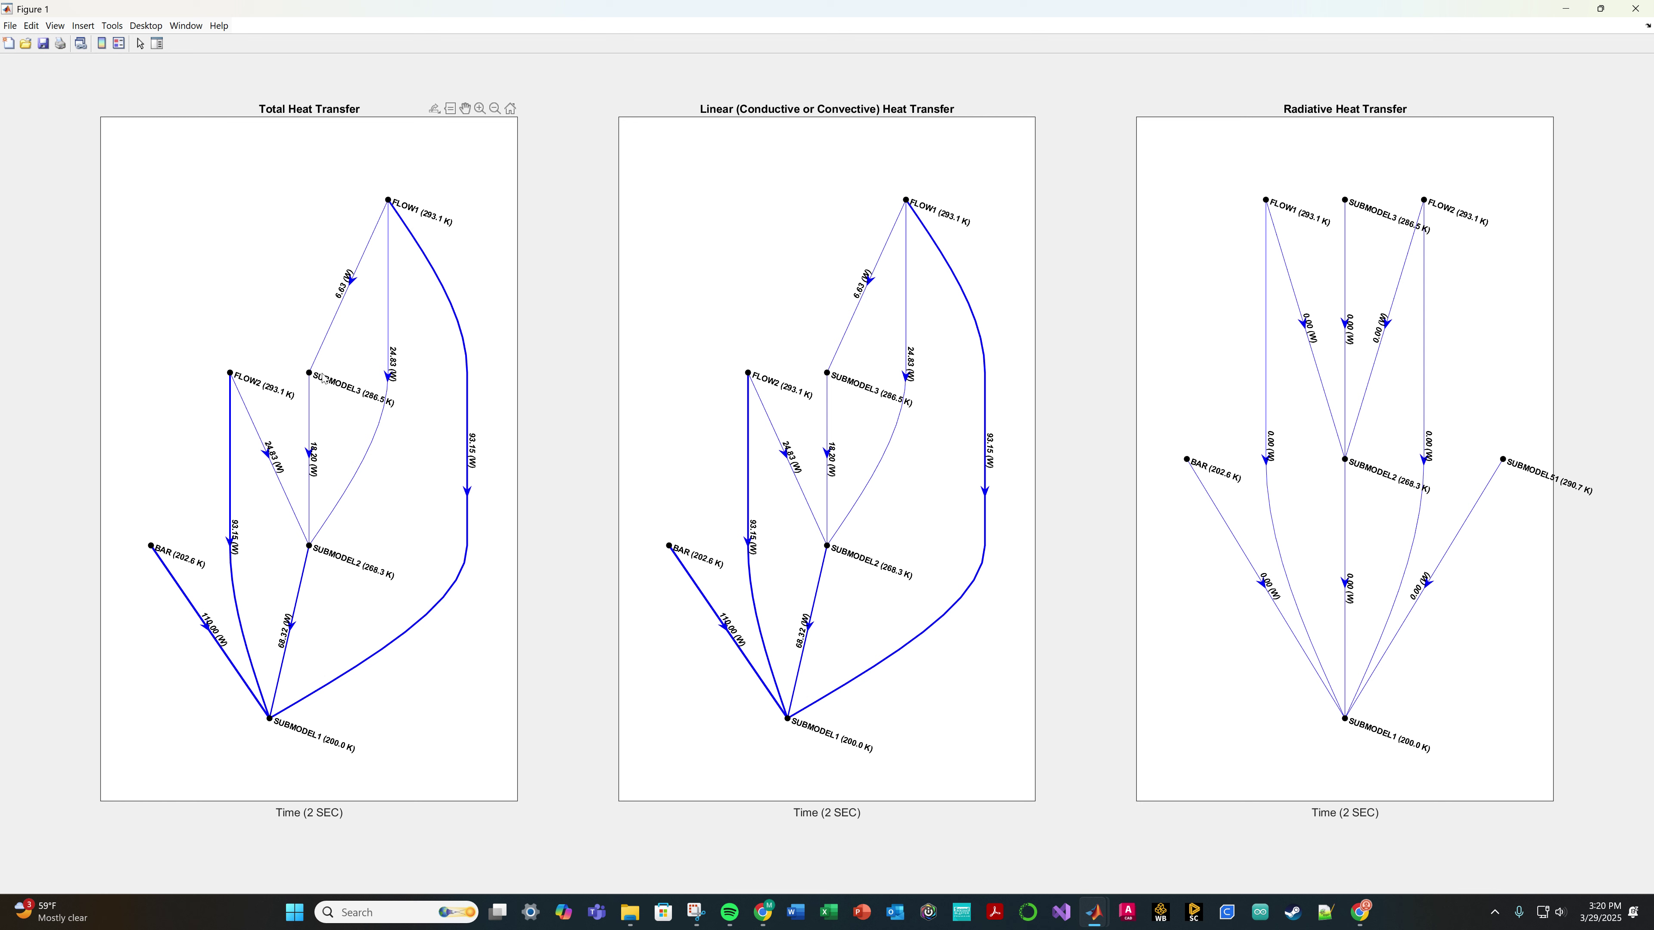
pyautogui.moveTo(379, 405)
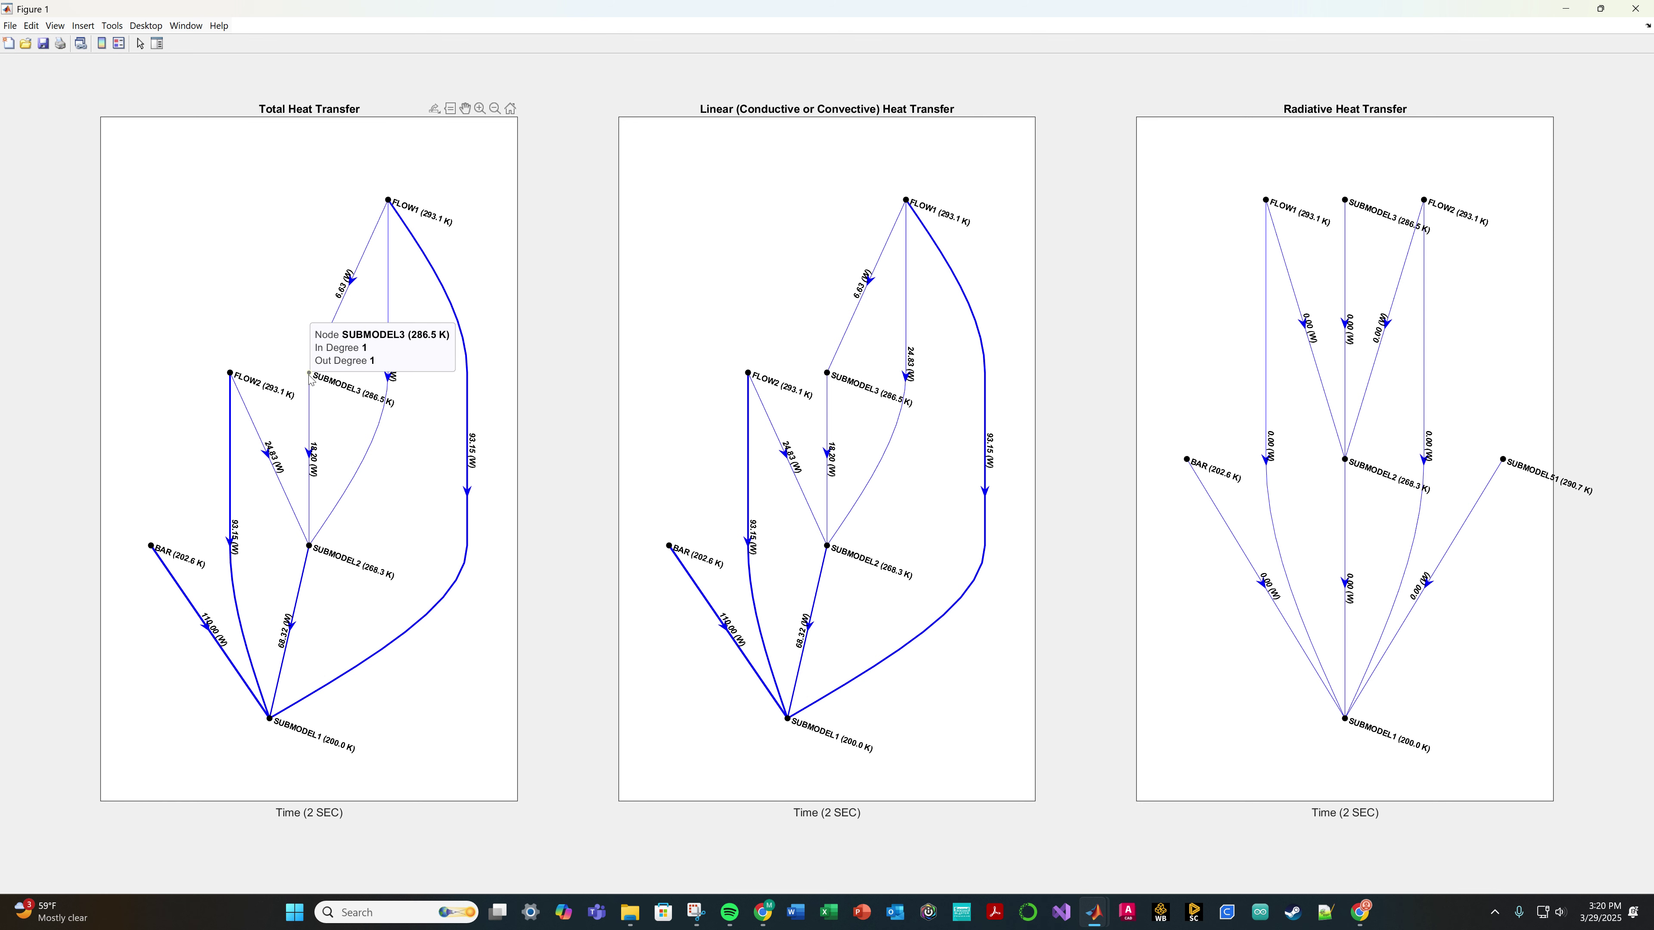
pyautogui.click(1635, 9)
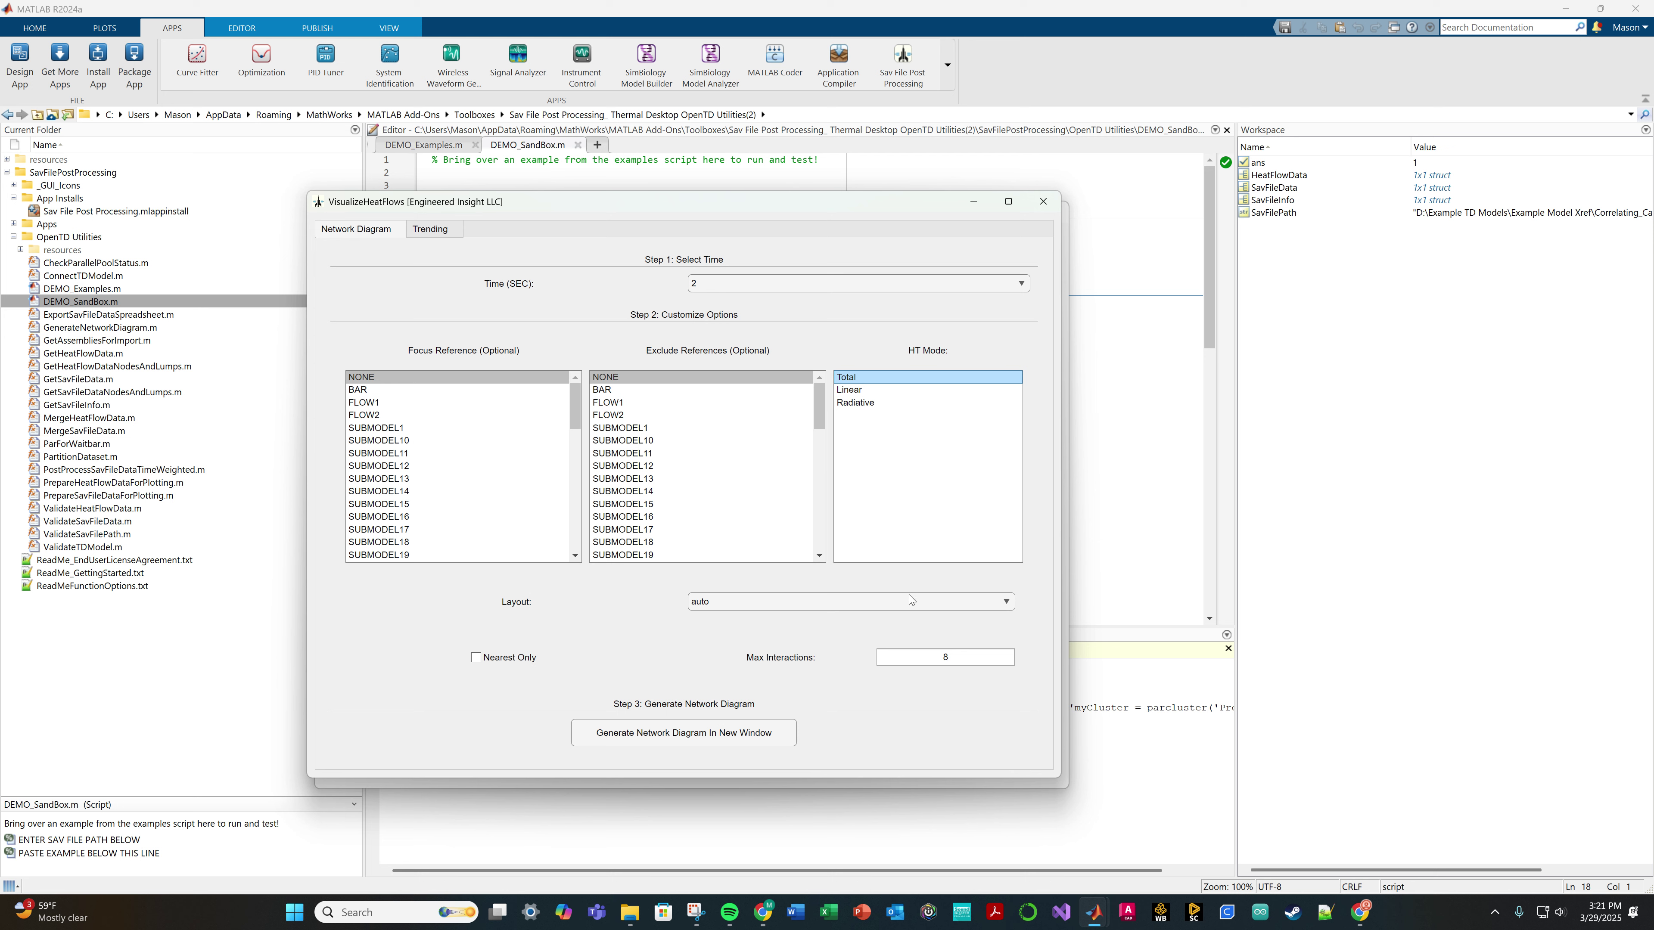
# - Generate a total heat transfer network diagram at 2 SEC using the force3 layout
pyautogui.click(884, 602)
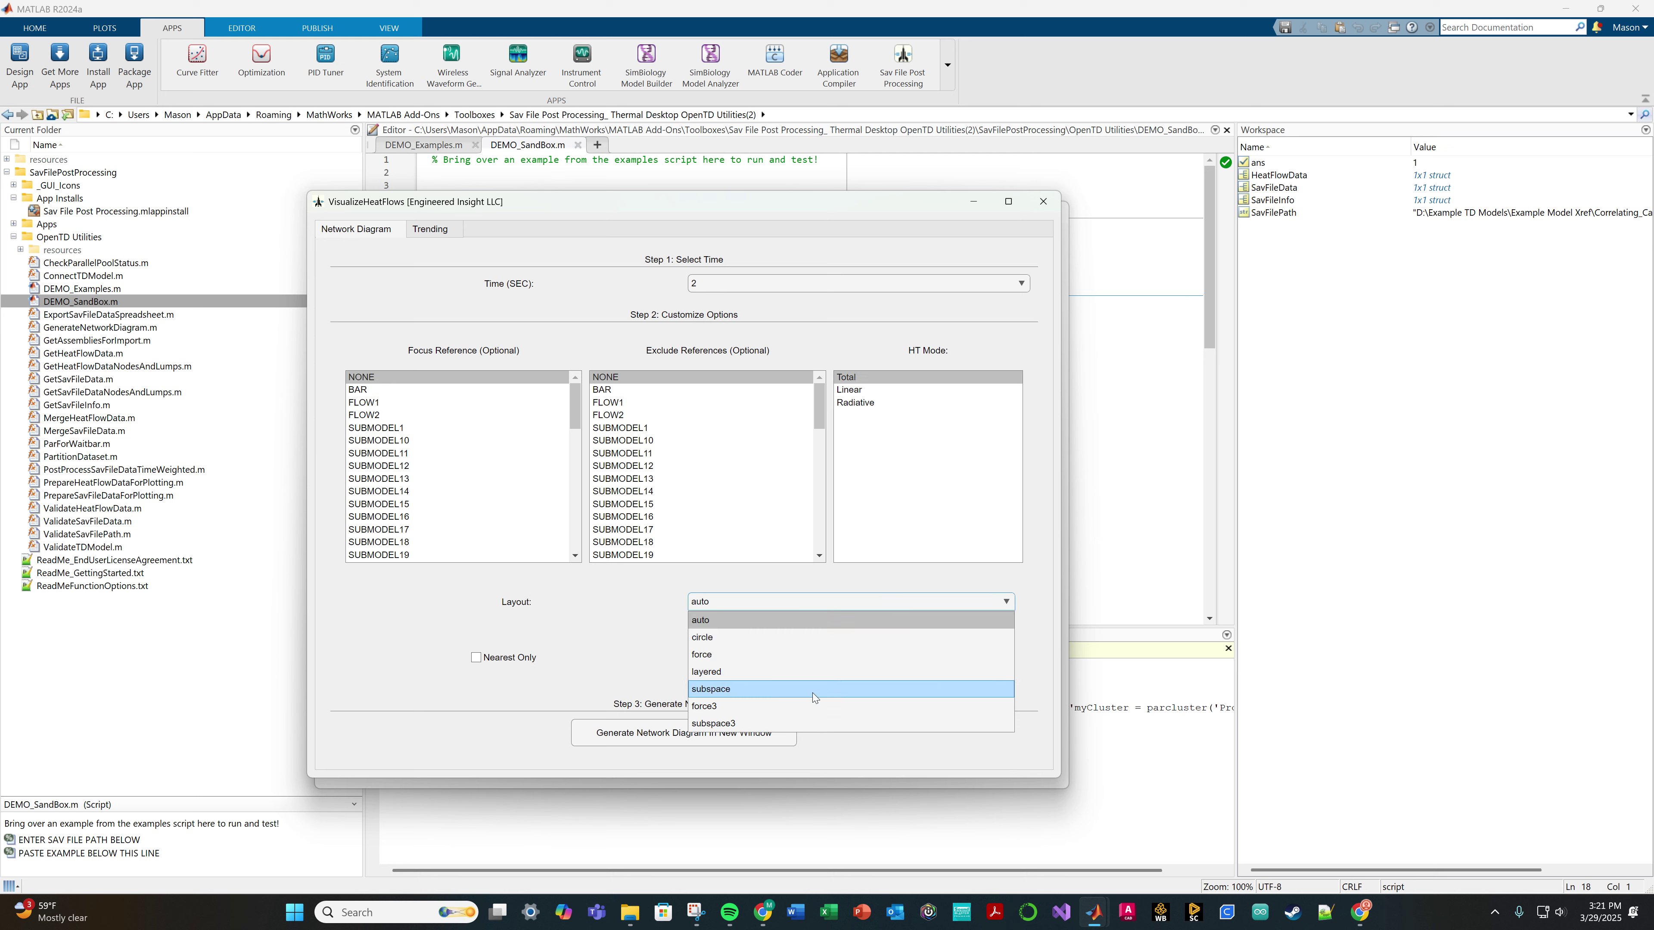
pyautogui.click(802, 706)
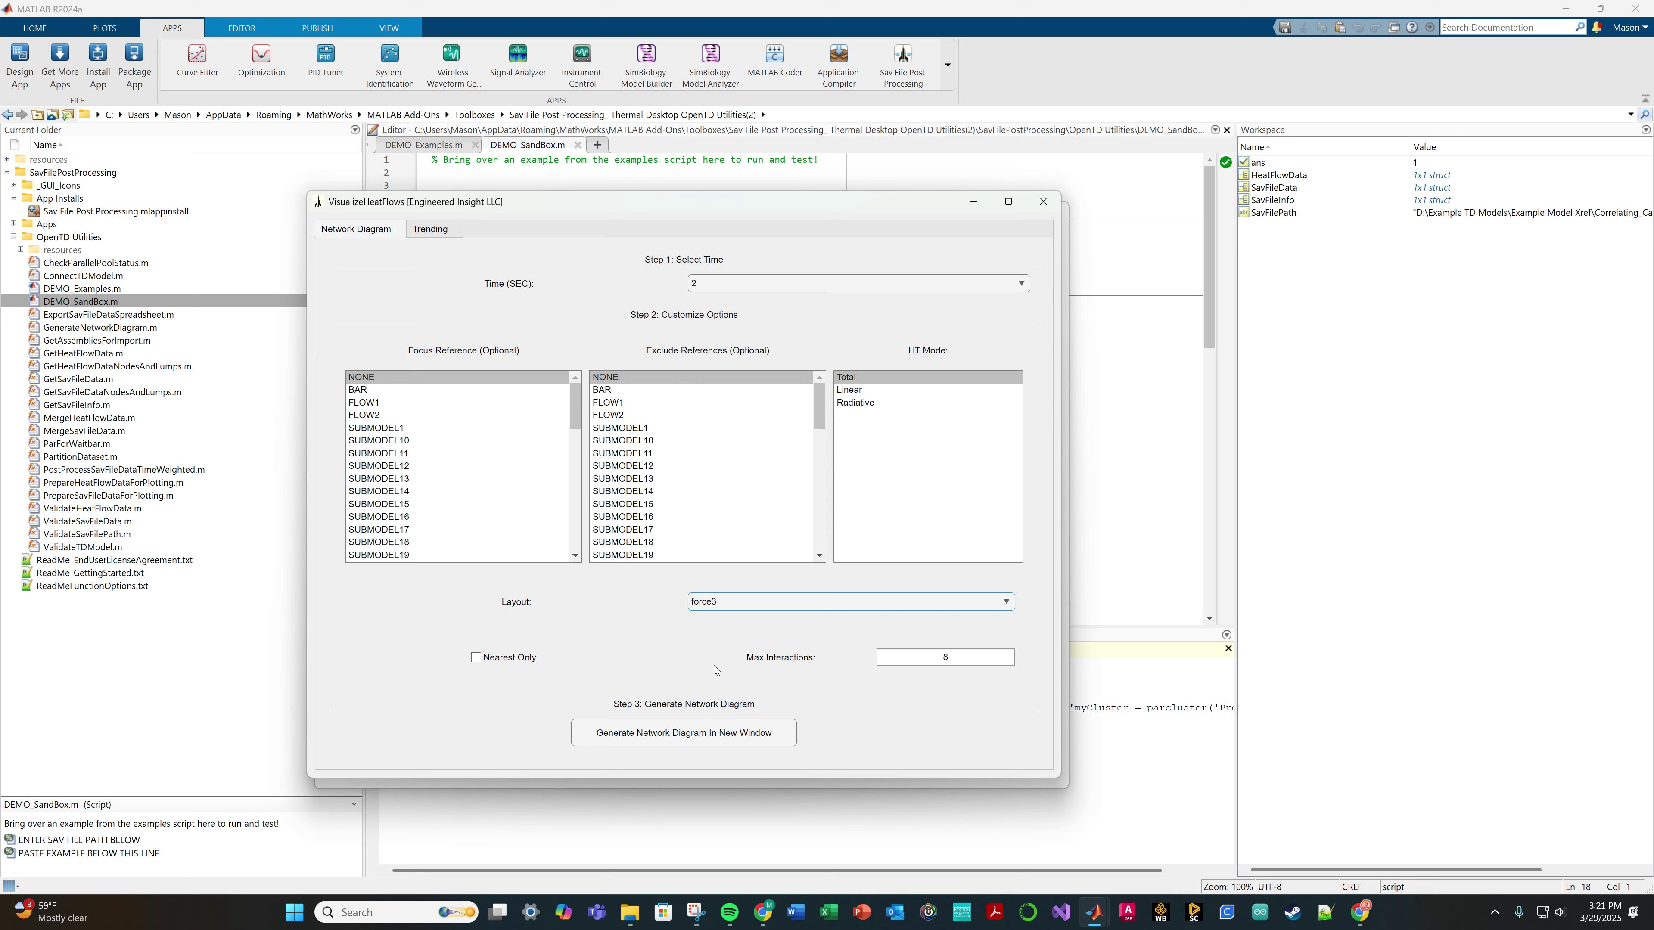
pyautogui.click(717, 740)
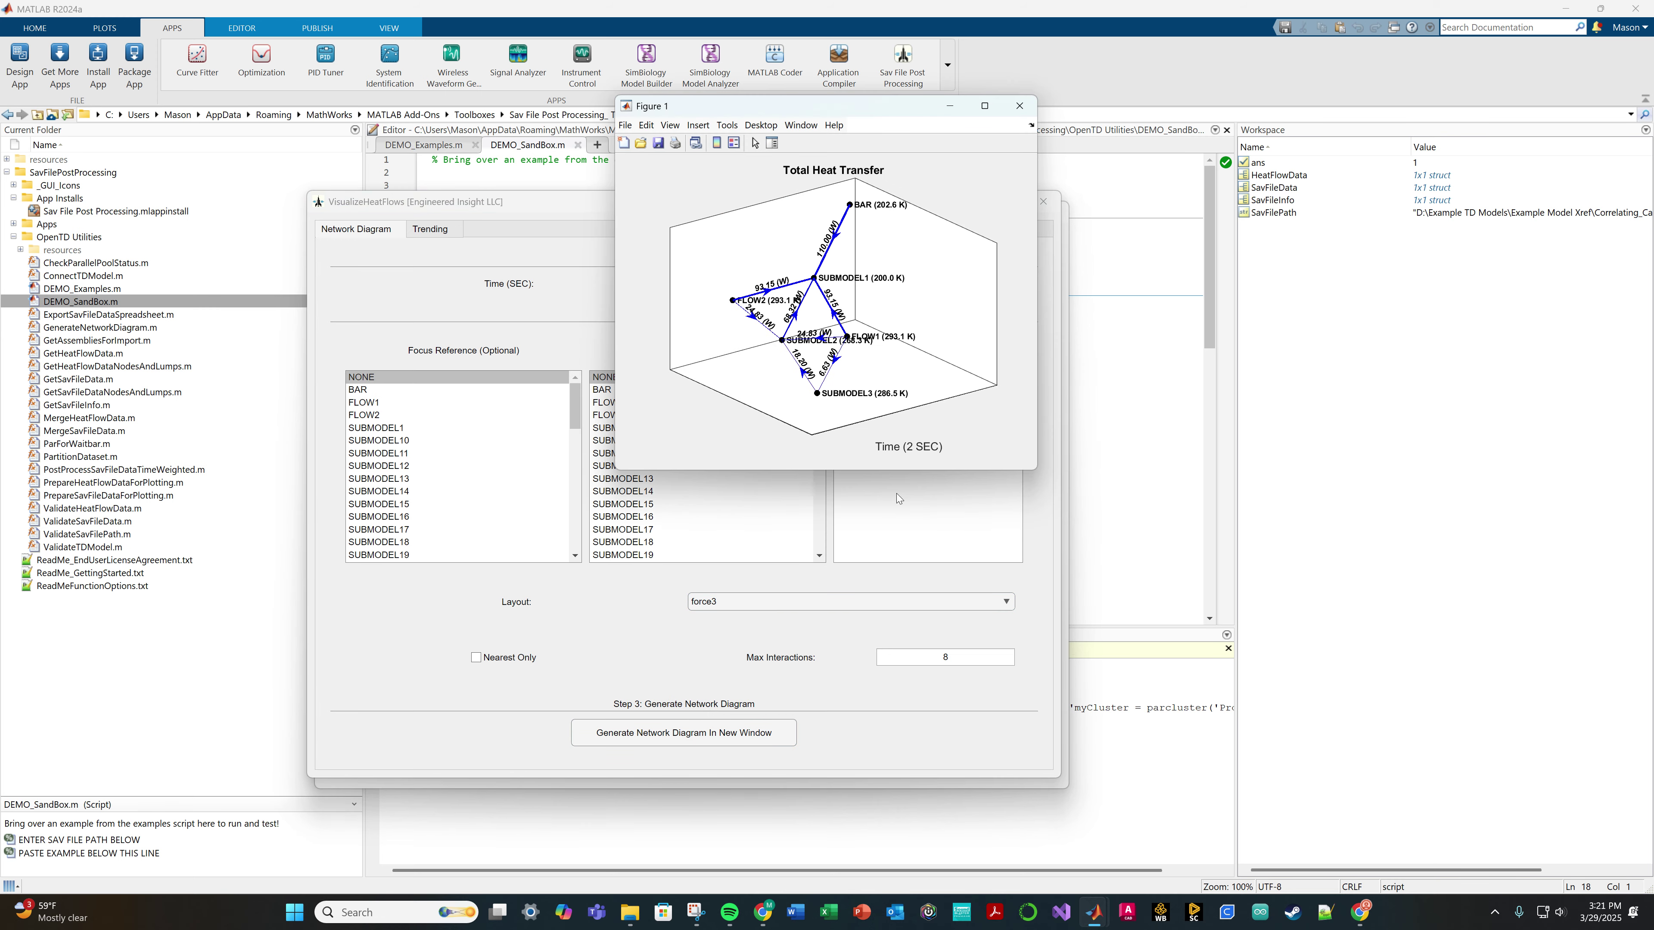
# - View the 3D total heat transfer diagram maximized from another angle and close the figure
pyautogui.doubleClick(884, 106)
pyautogui.moveTo(564, 518); pyautogui.dragTo(840, 596)
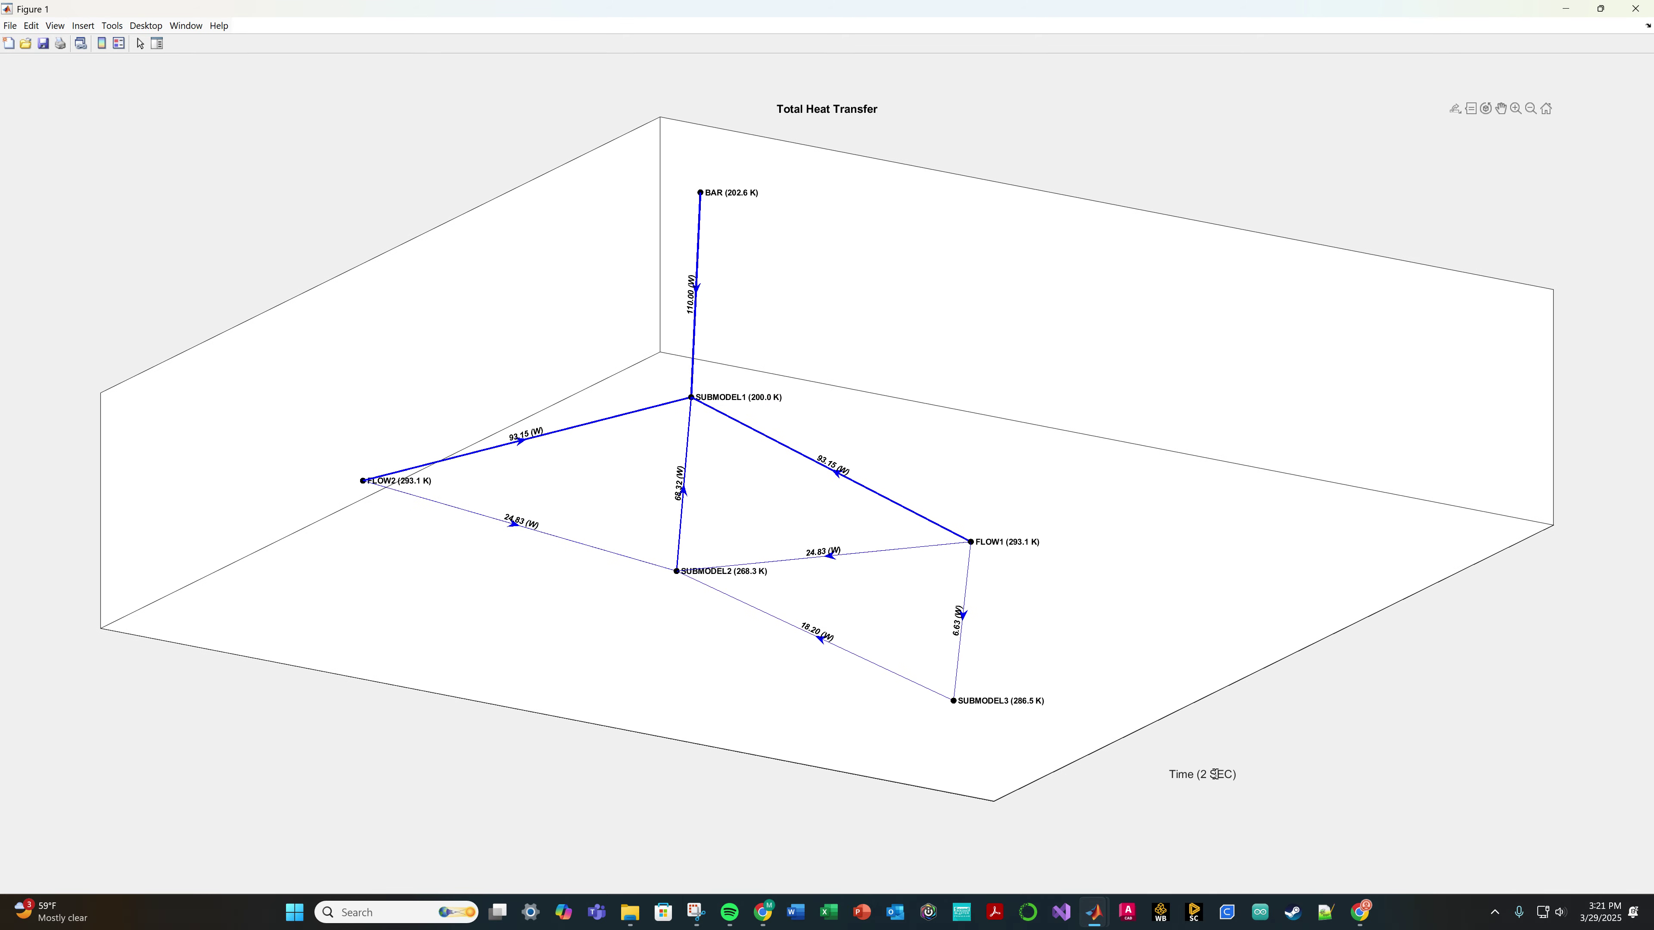
pyautogui.doubleClick(1197, 776)
pyautogui.click(1634, 8)
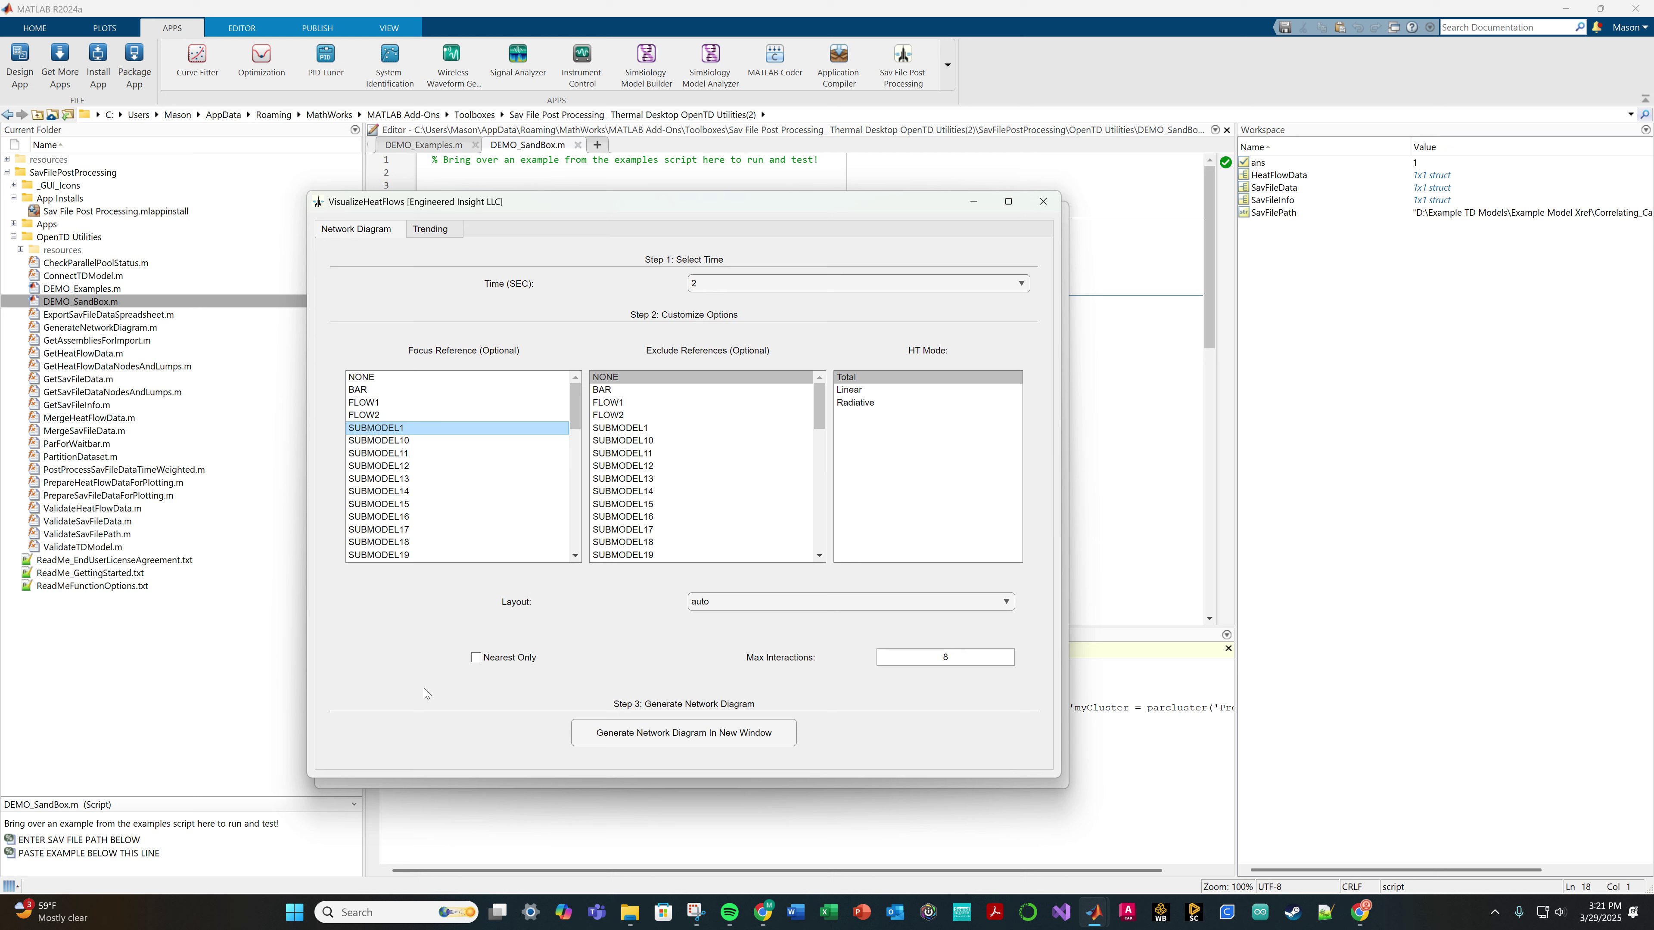
# - Generate the total heat transfer diagram focused on SUBMODEL1 with the auto layout, and examine its nodes maximized
pyautogui.click(768, 735)
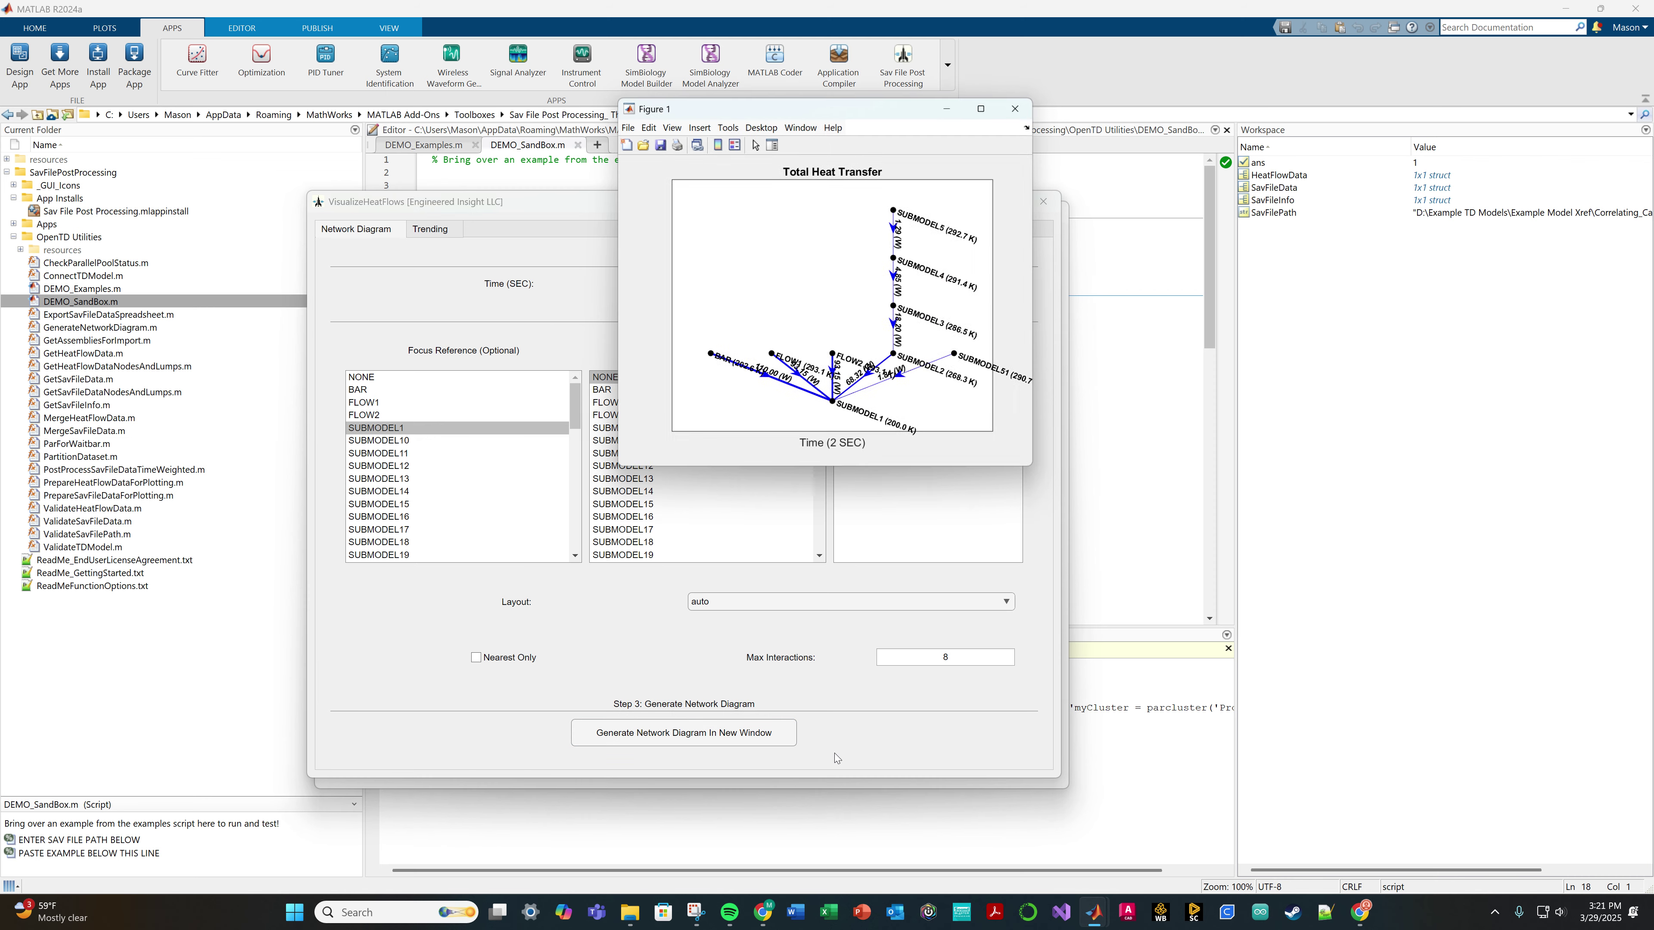
pyautogui.doubleClick(909, 111)
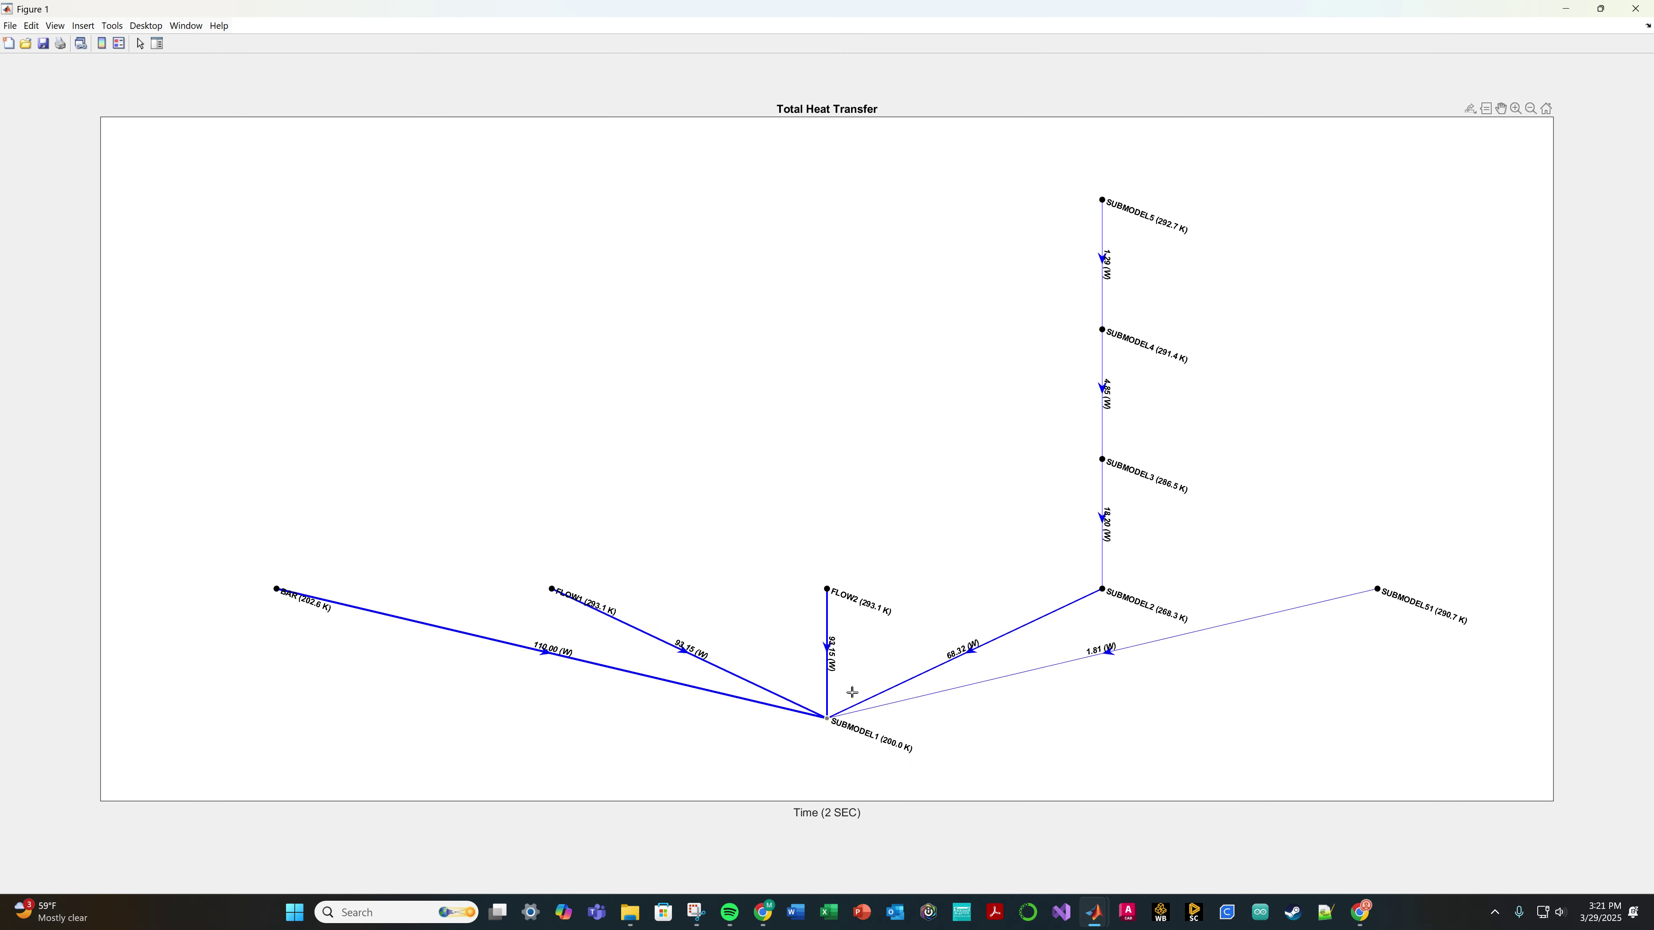
pyautogui.moveTo(1105, 587)
pyautogui.click(1601, 9)
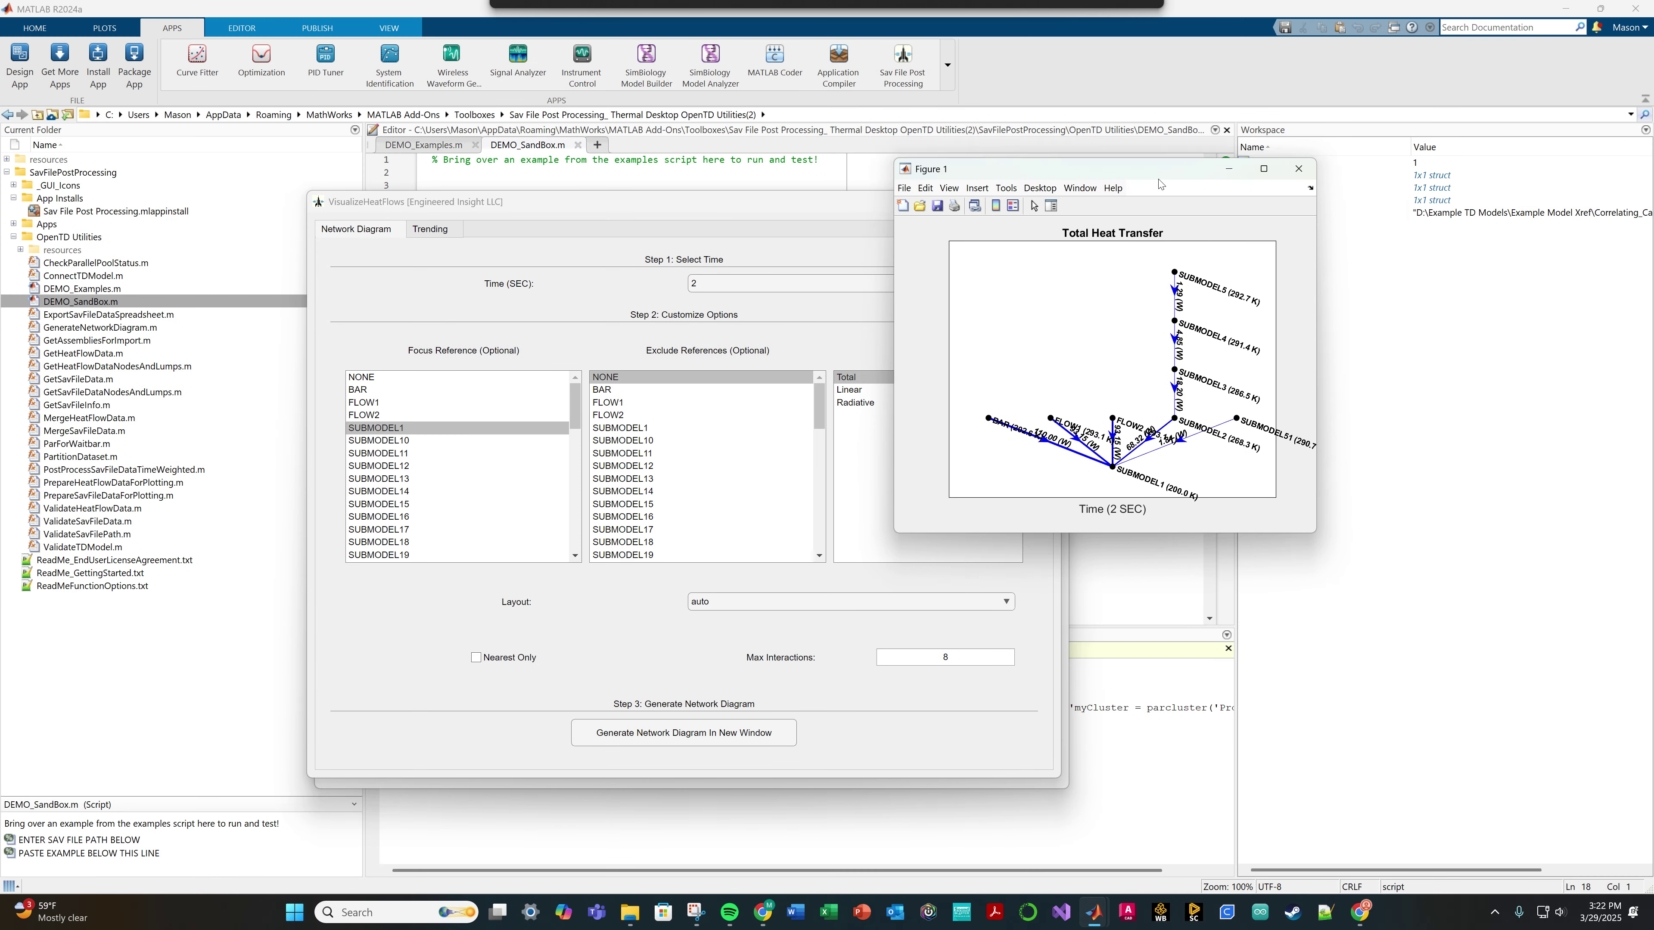
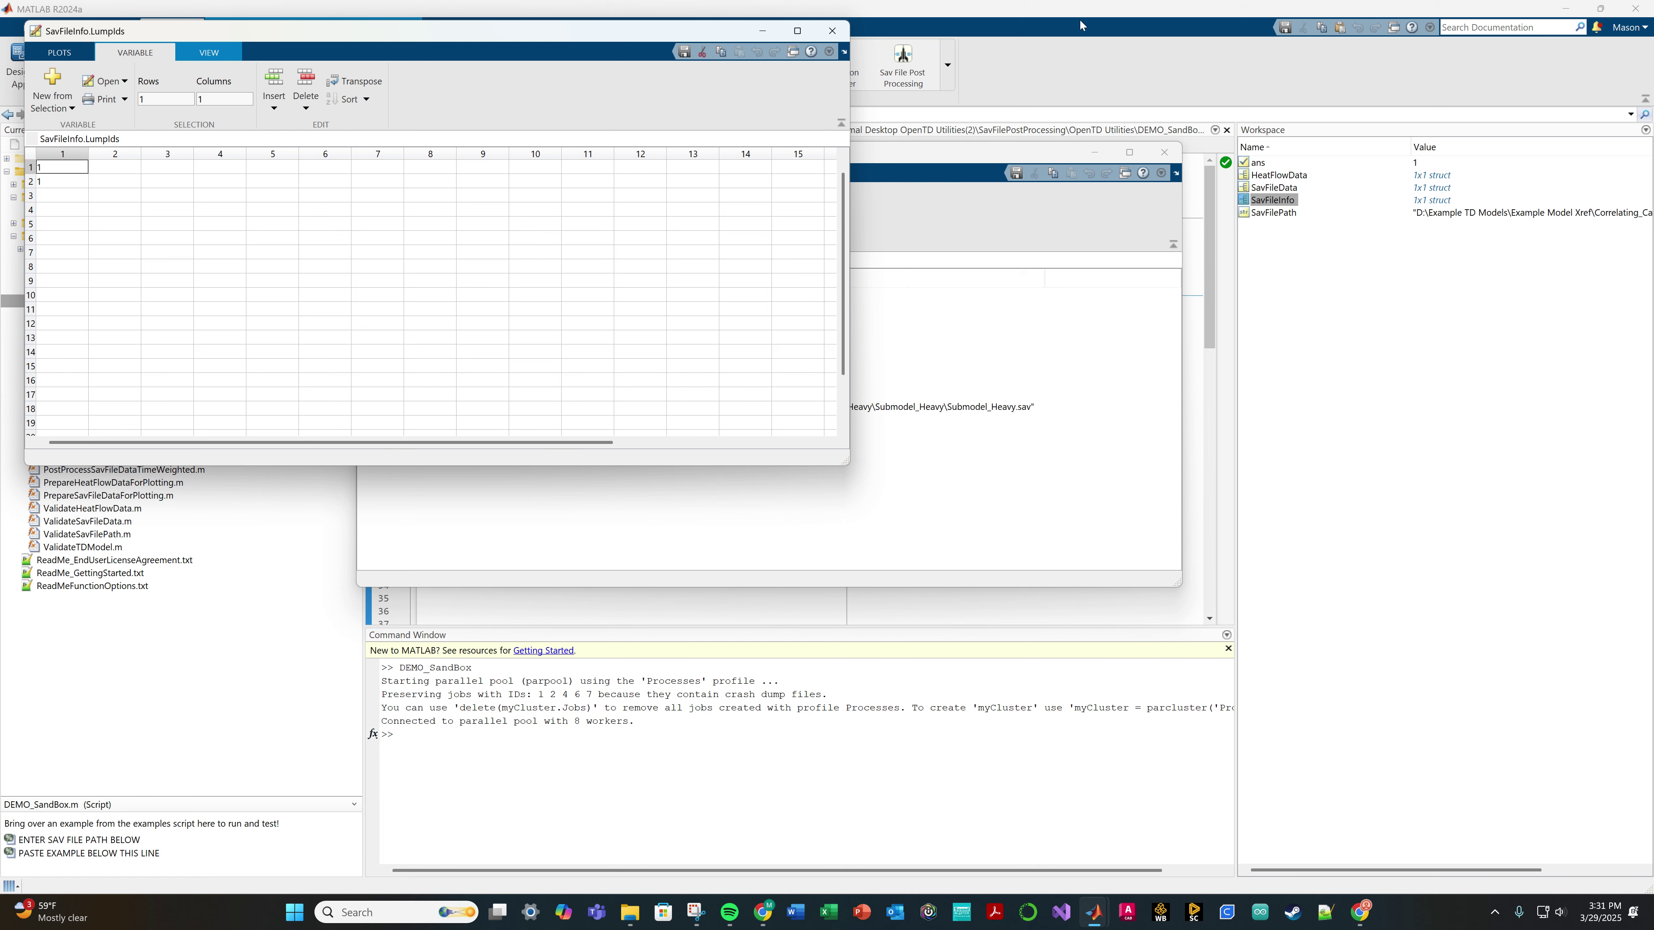
# - Close the LumpIds variable, then open the Registers field of SavFileInfo, review its register names and close it
pyautogui.moveTo(698, 41); pyautogui.dragTo(714, 87)
pyautogui.click(848, 78)
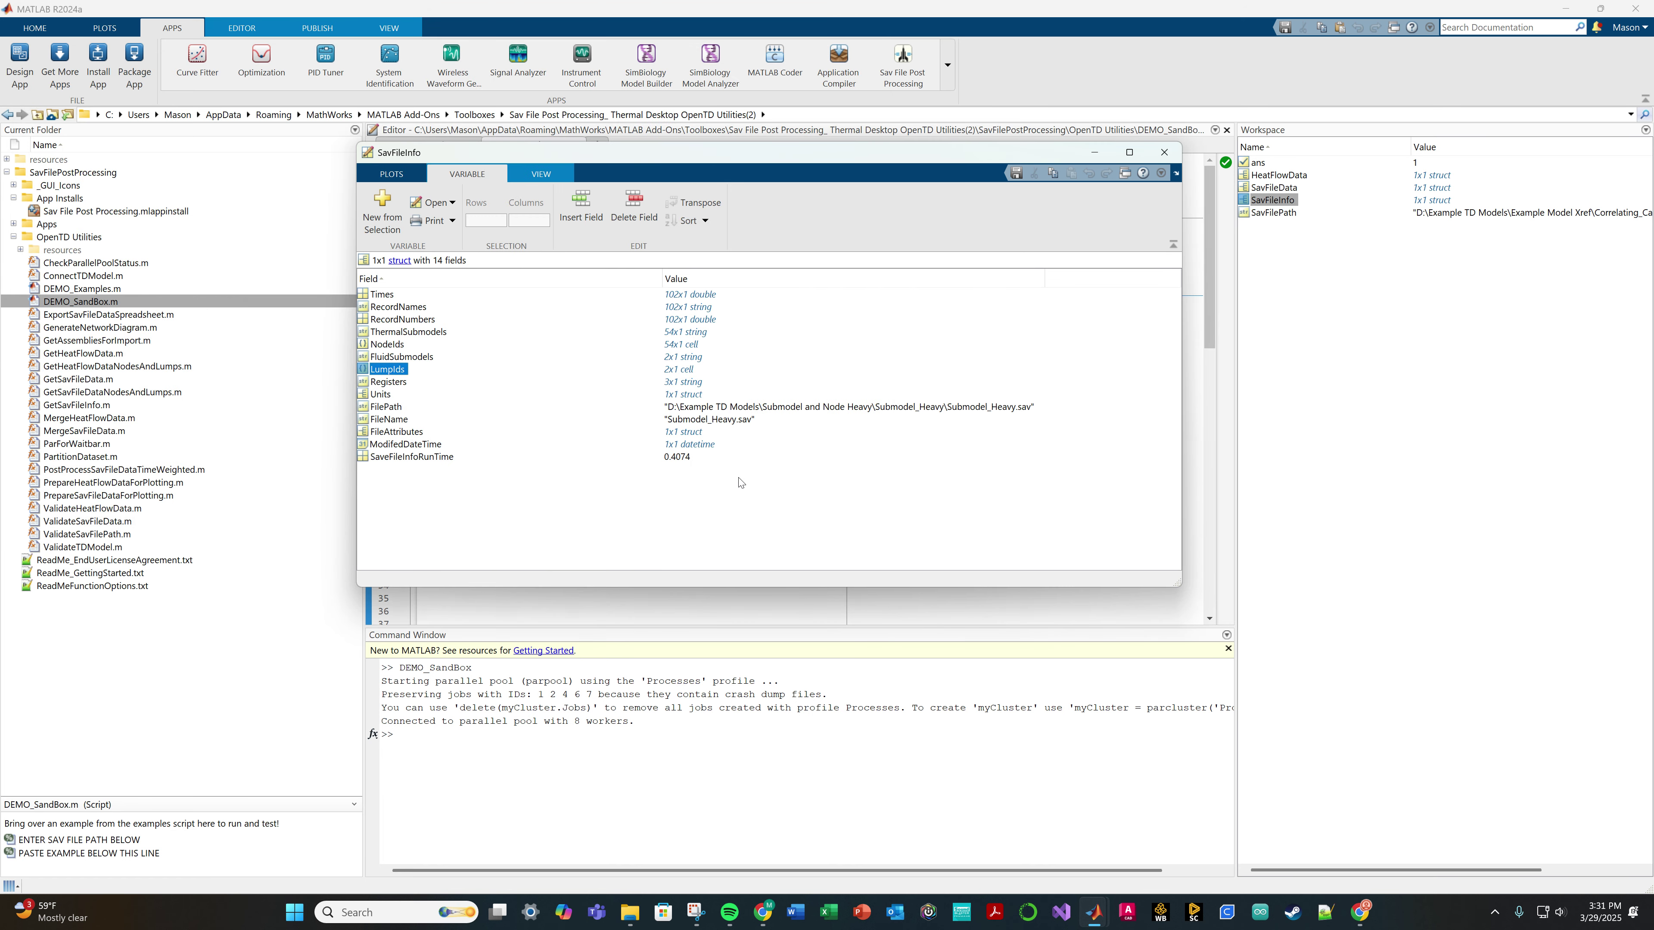
pyautogui.doubleClick(404, 385)
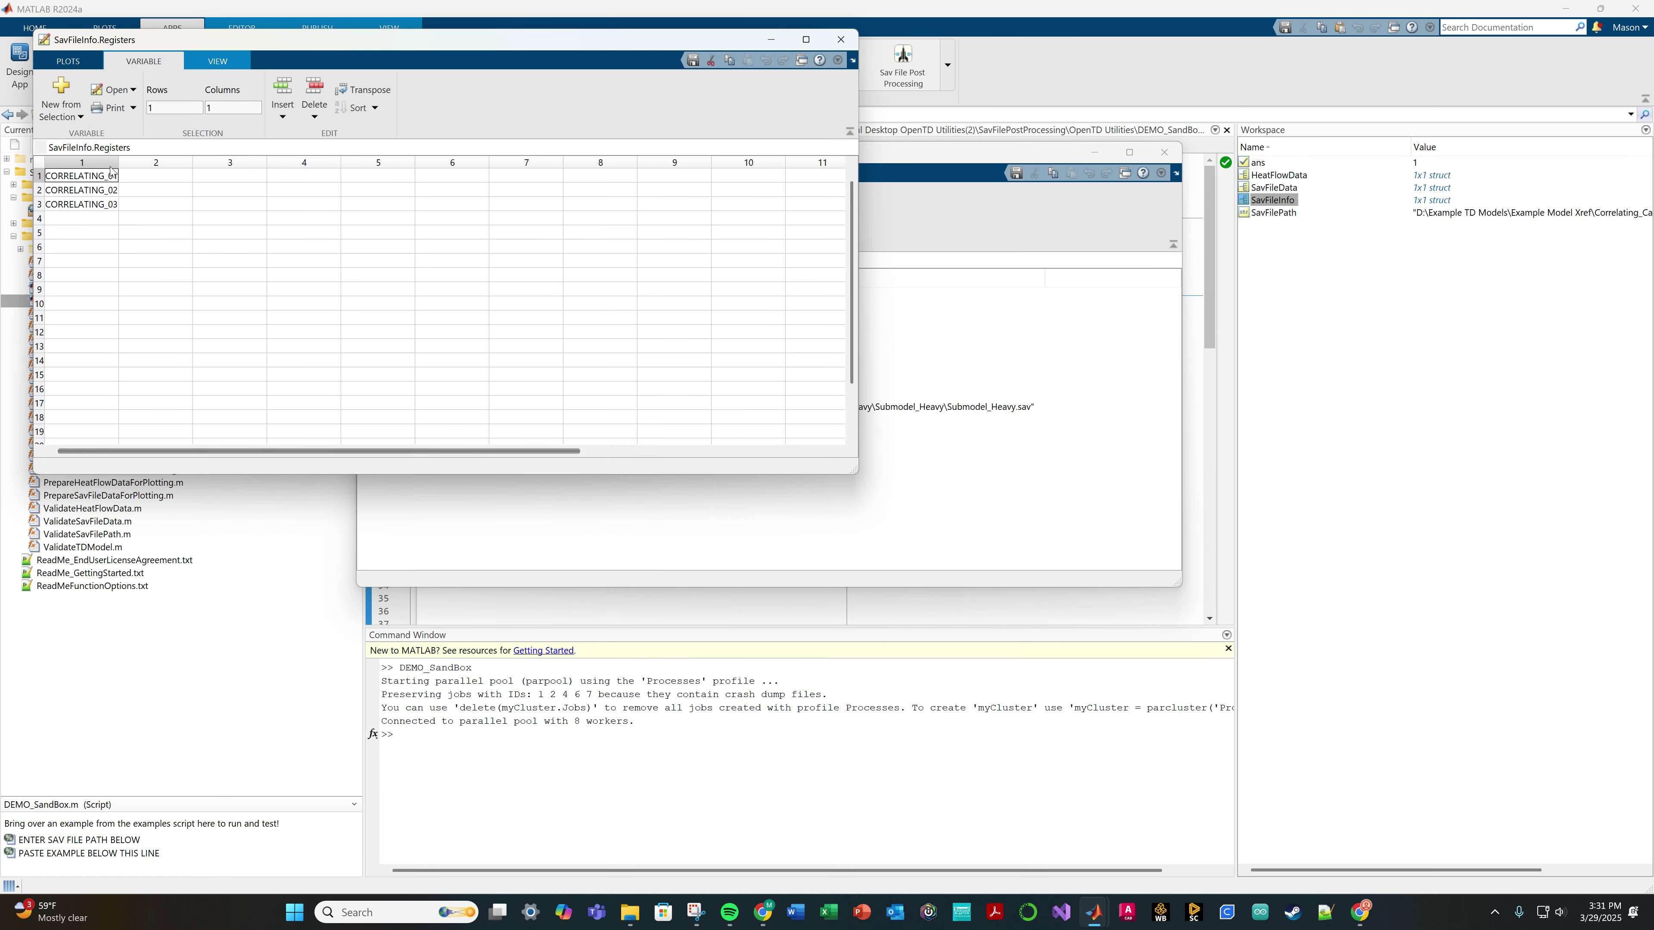
pyautogui.moveTo(117, 162); pyautogui.dragTo(262, 209)
pyautogui.click(841, 39)
# - Review the Units field of SavFileInfo, close it, and check the FilePath and FileName entries
pyautogui.doubleClick(397, 396)
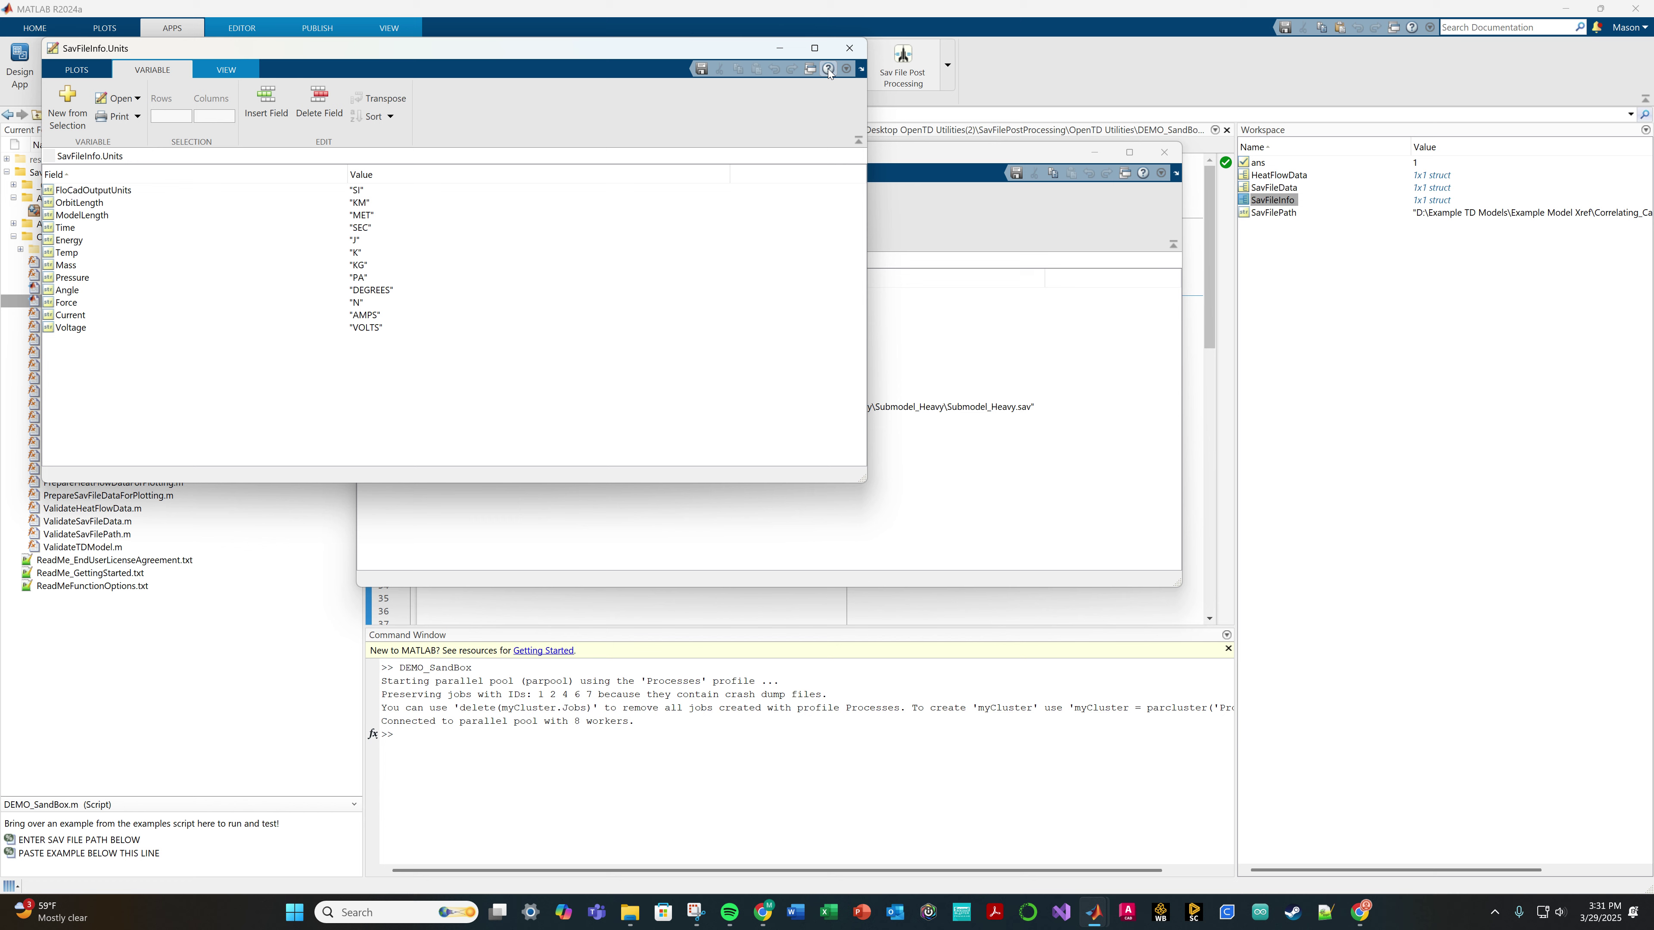
pyautogui.click(845, 52)
pyautogui.click(385, 409)
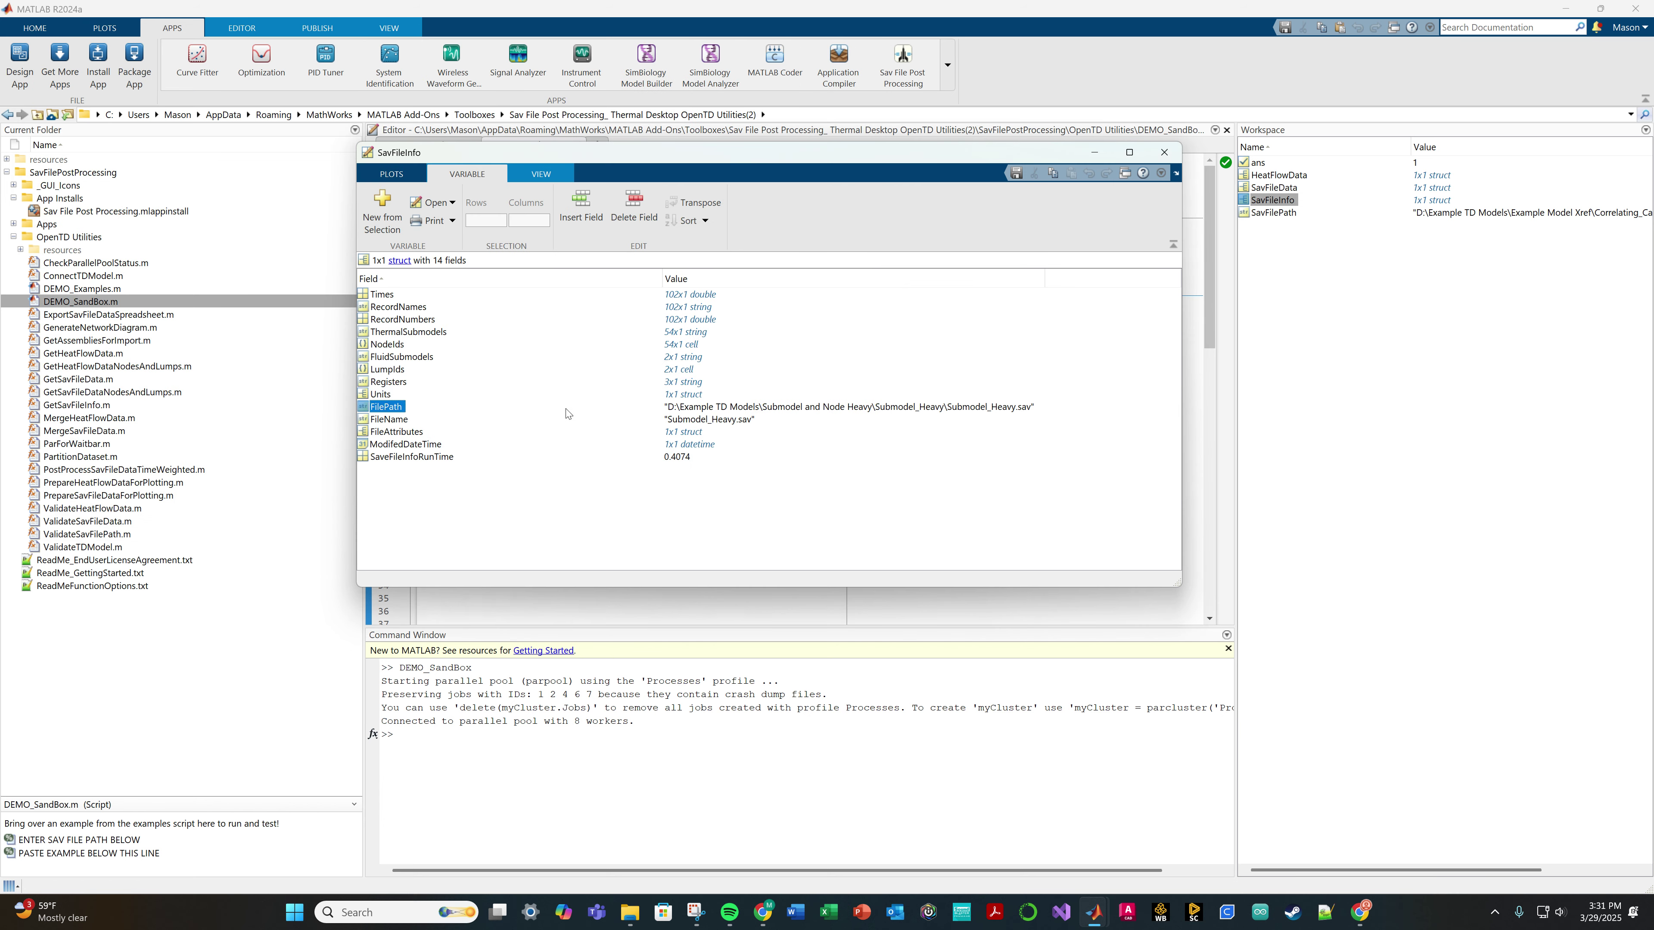
pyautogui.click(405, 420)
# - Open the ModifedDateTime field of SavFileInfo, check the stored date and close it
pyautogui.click(410, 445)
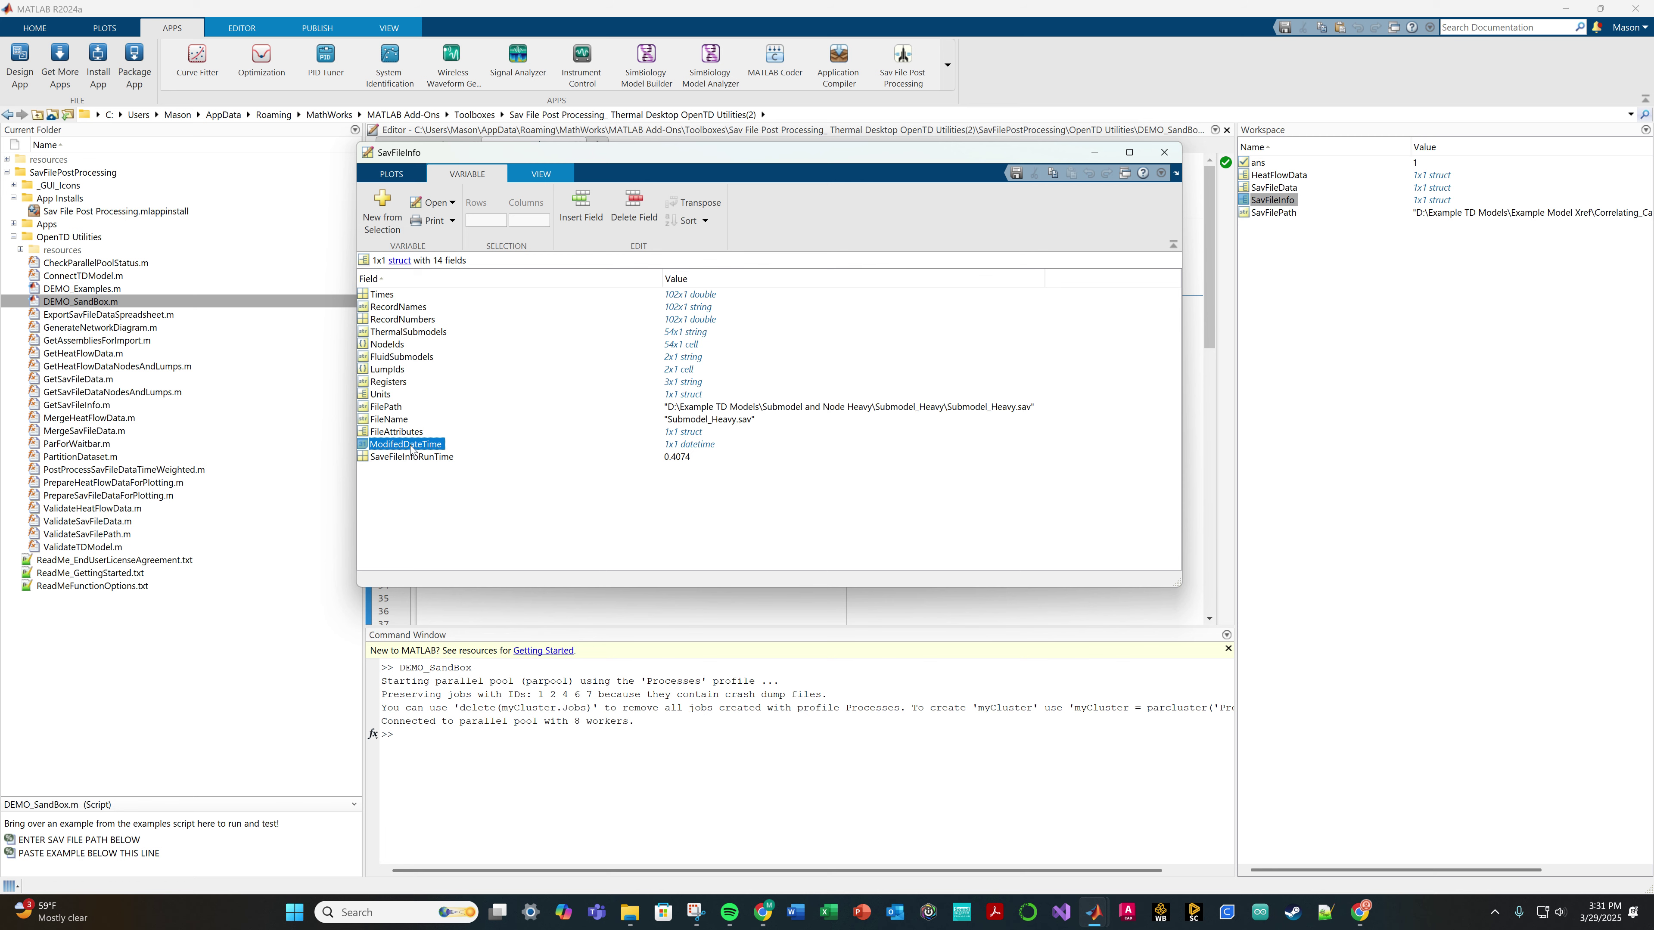
pyautogui.doubleClick(411, 445)
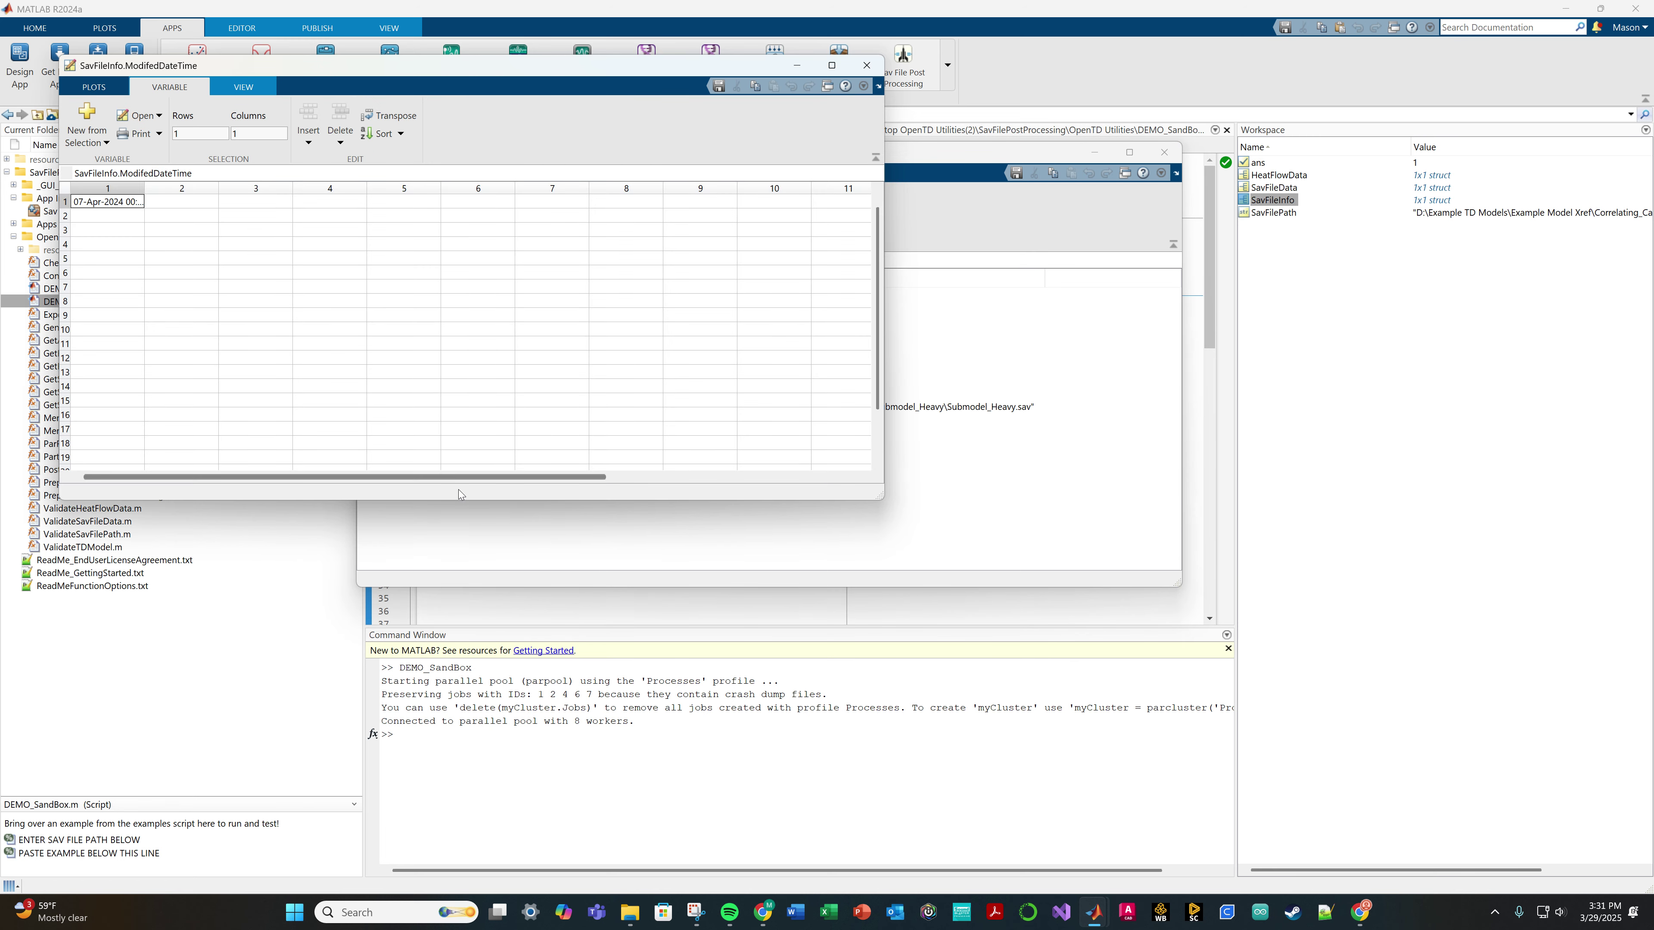
pyautogui.click(866, 65)
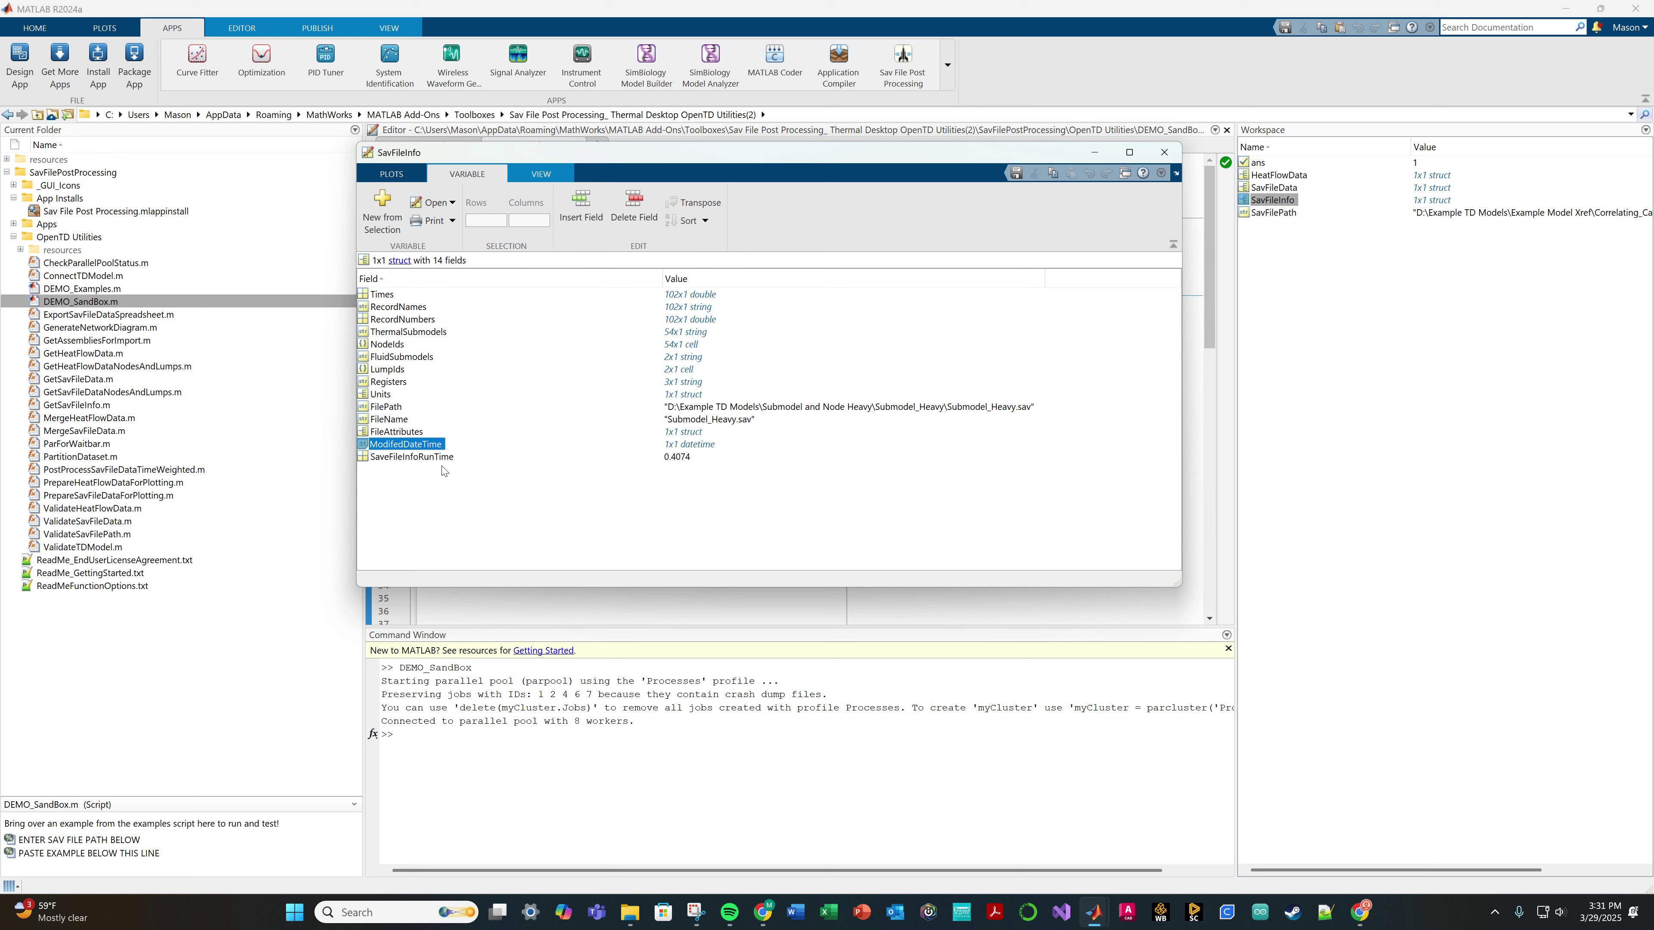
# - Check the SaveFileInfoRunTime entry of SavFileInfo and close the variable
pyautogui.click(384, 459)
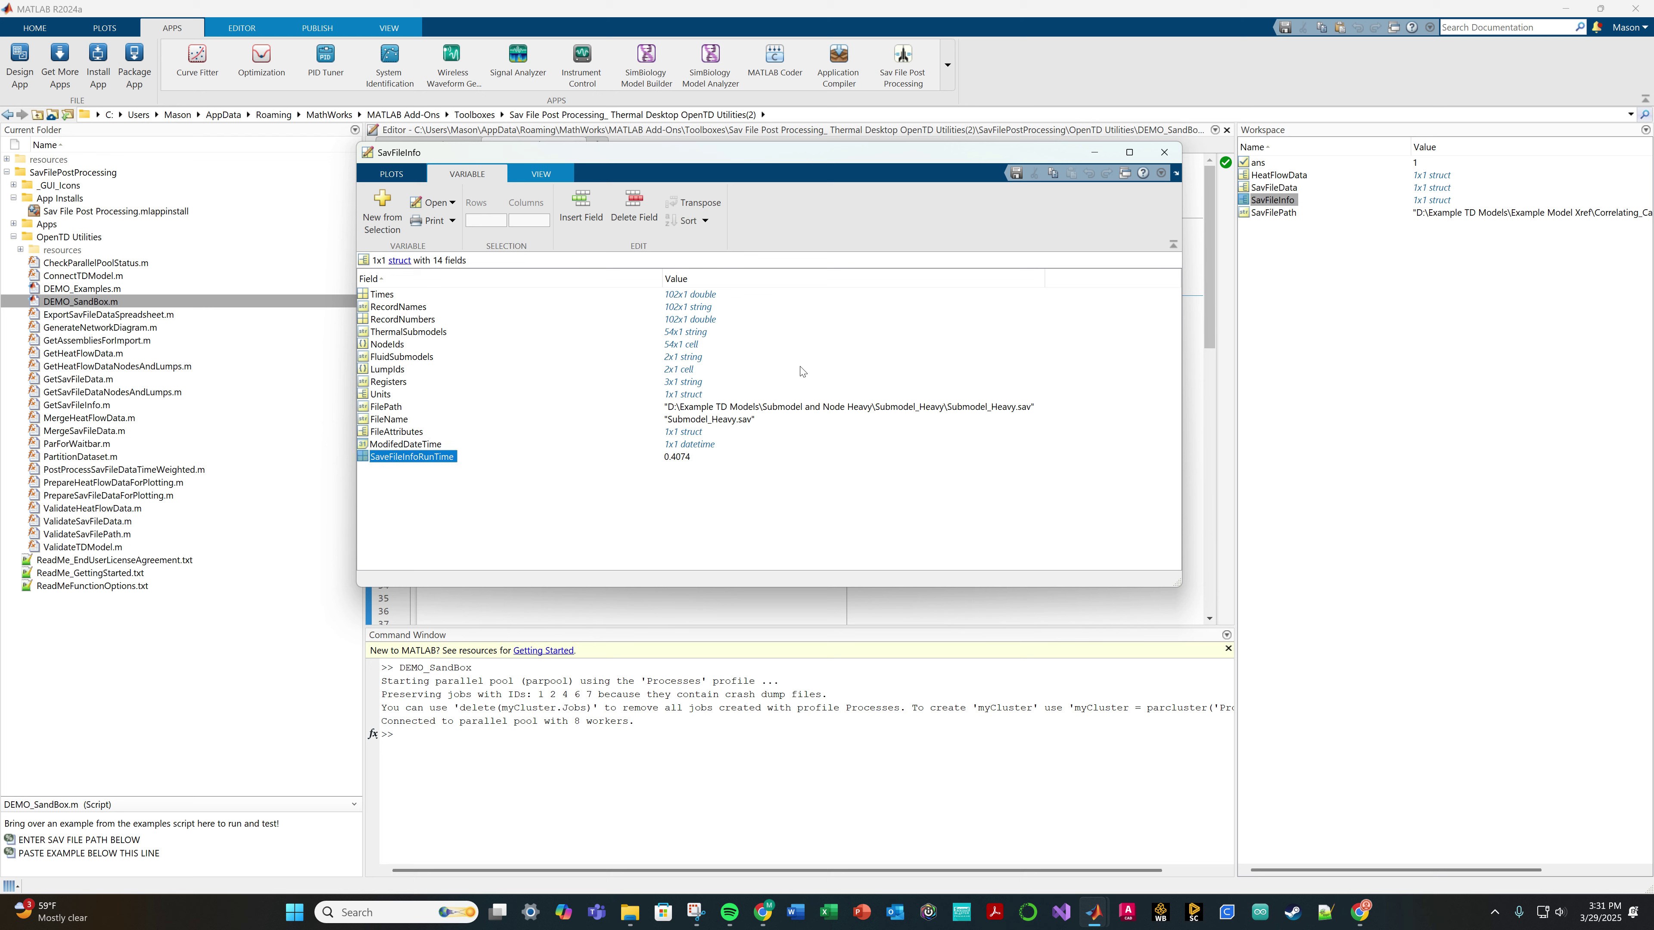
pyautogui.click(1166, 154)
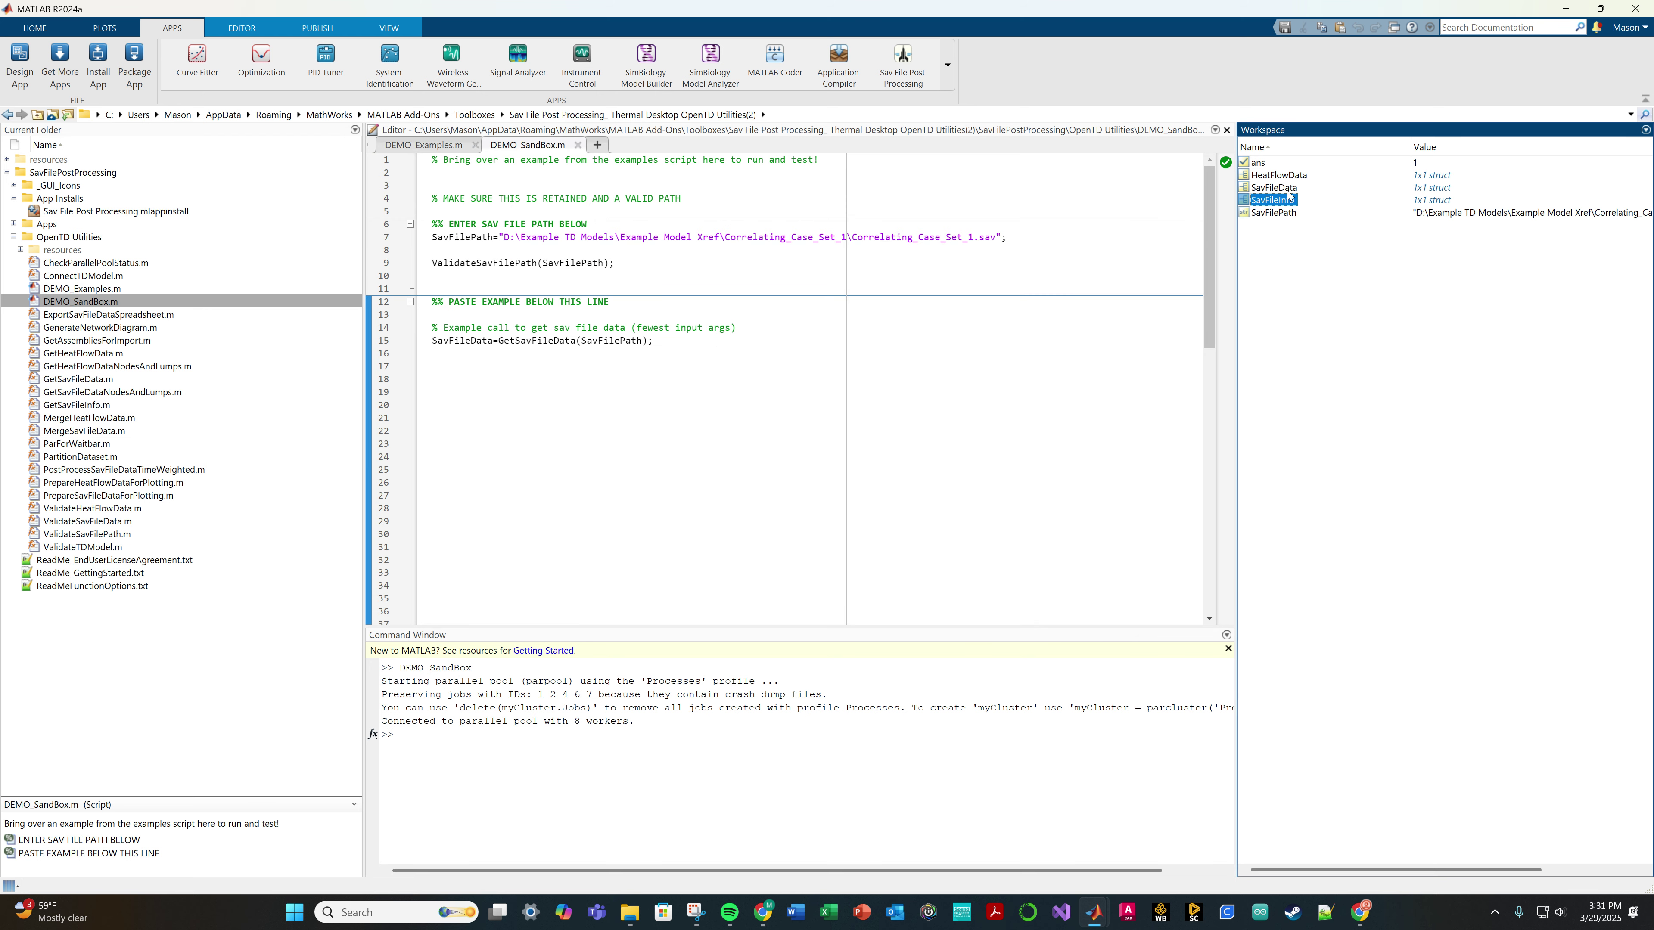
# - Open the SavFileData variable maximized, review its Inputs field and close that field
pyautogui.click(1275, 189)
pyautogui.doubleClick(1275, 188)
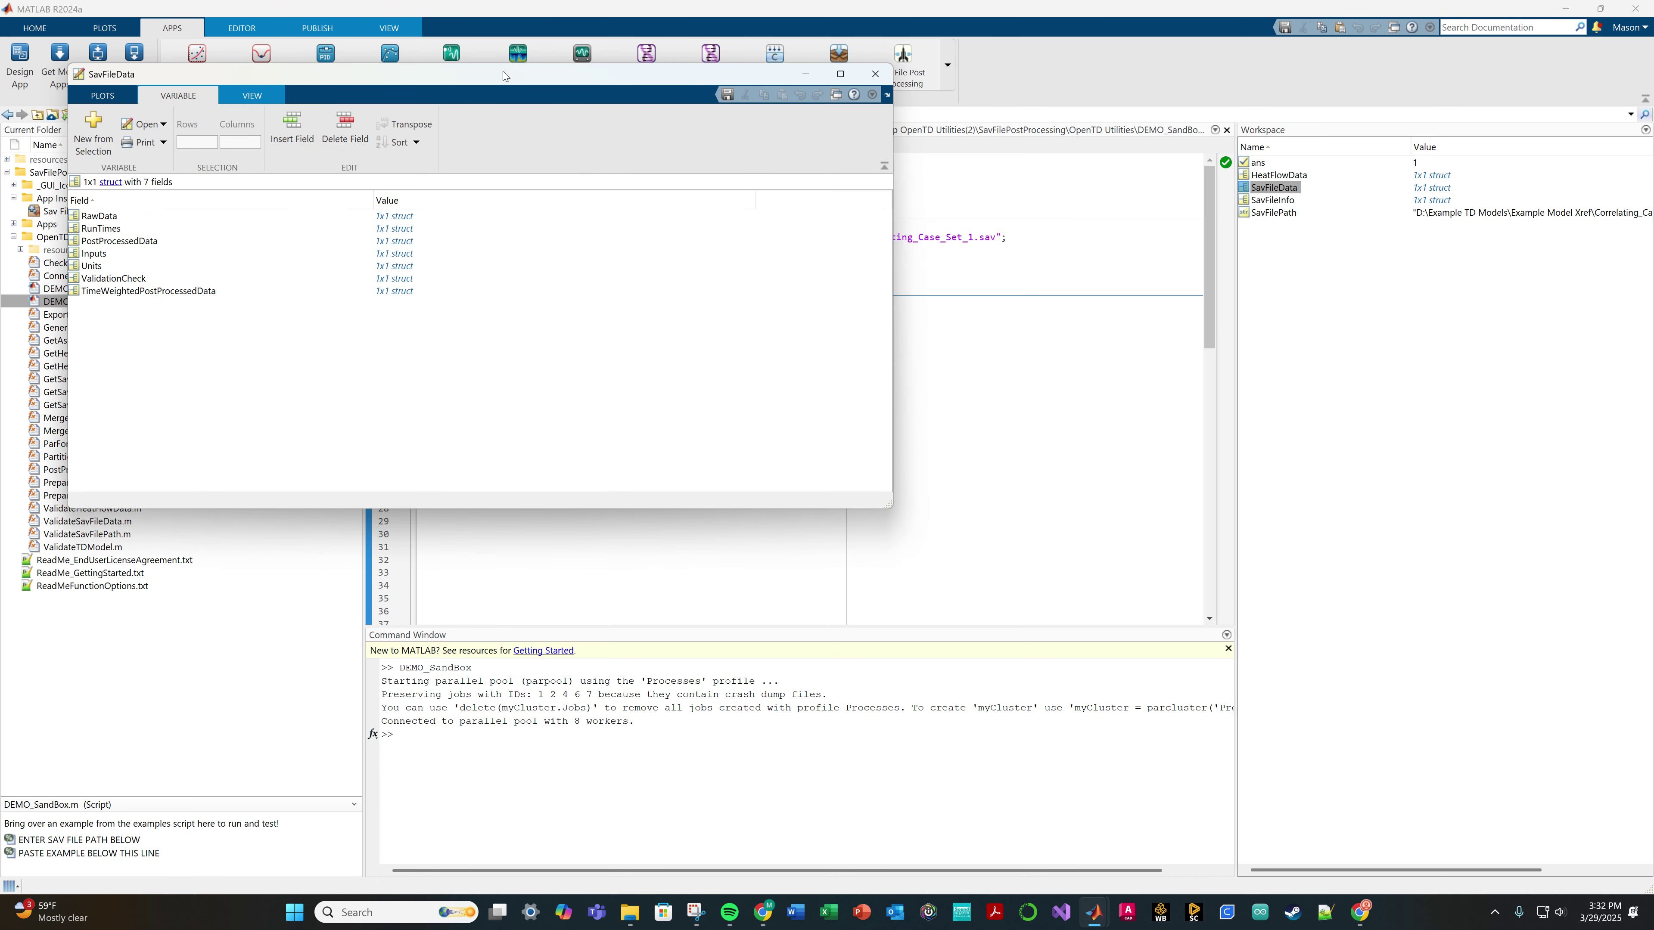
pyautogui.doubleClick(502, 71)
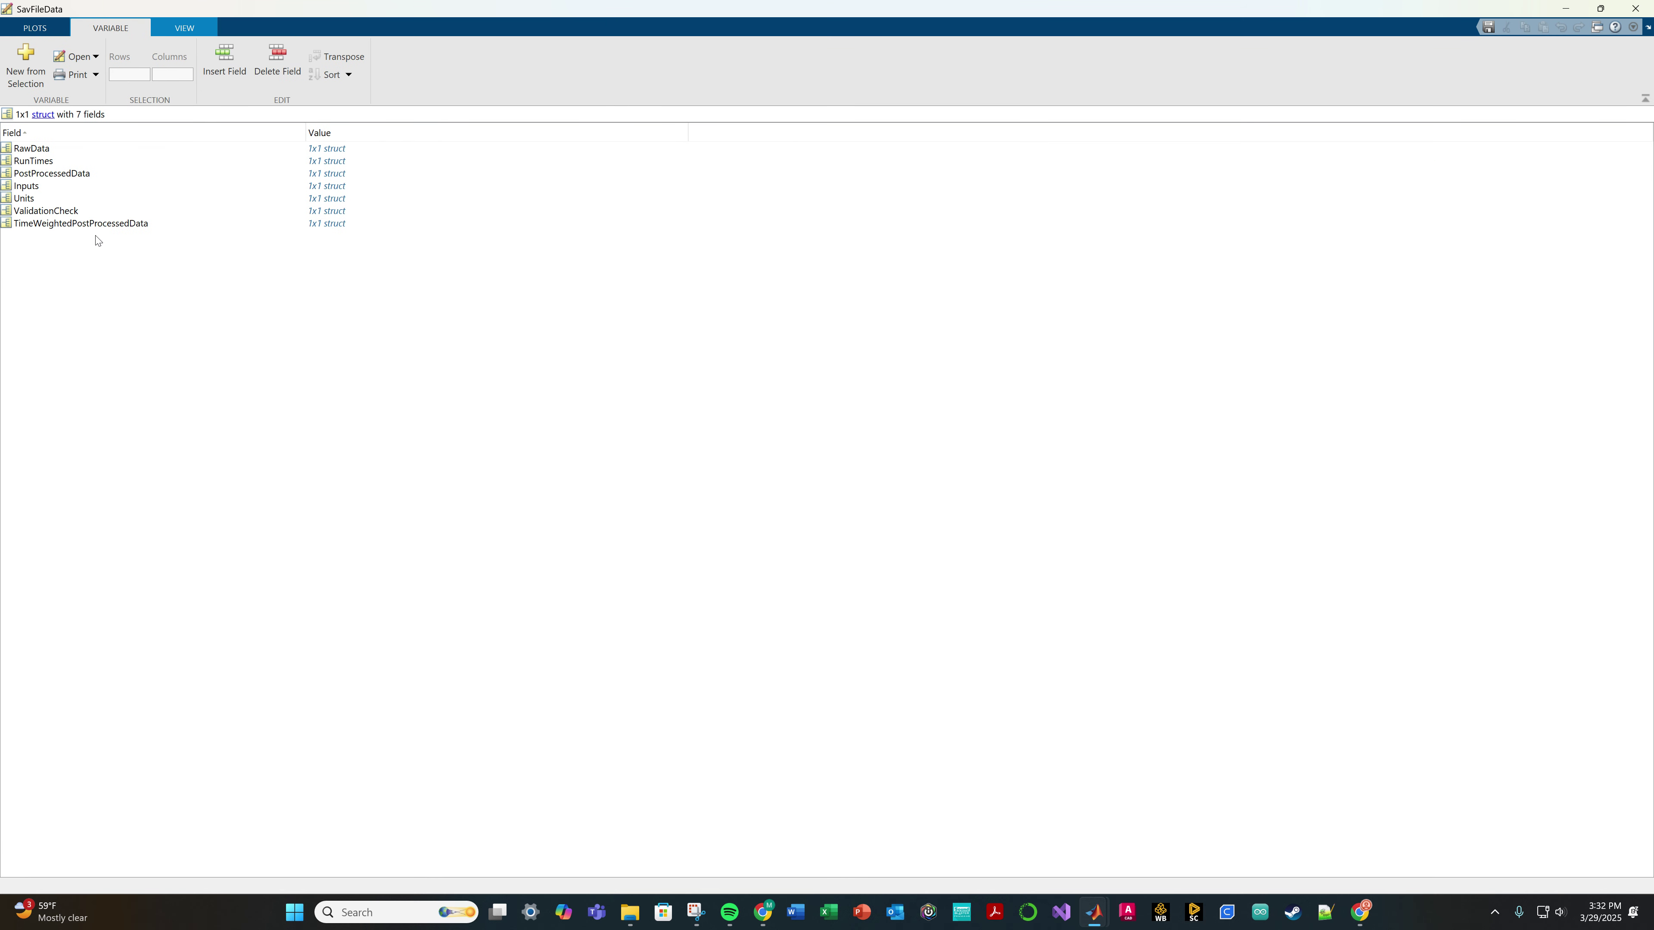
pyautogui.doubleClick(26, 186)
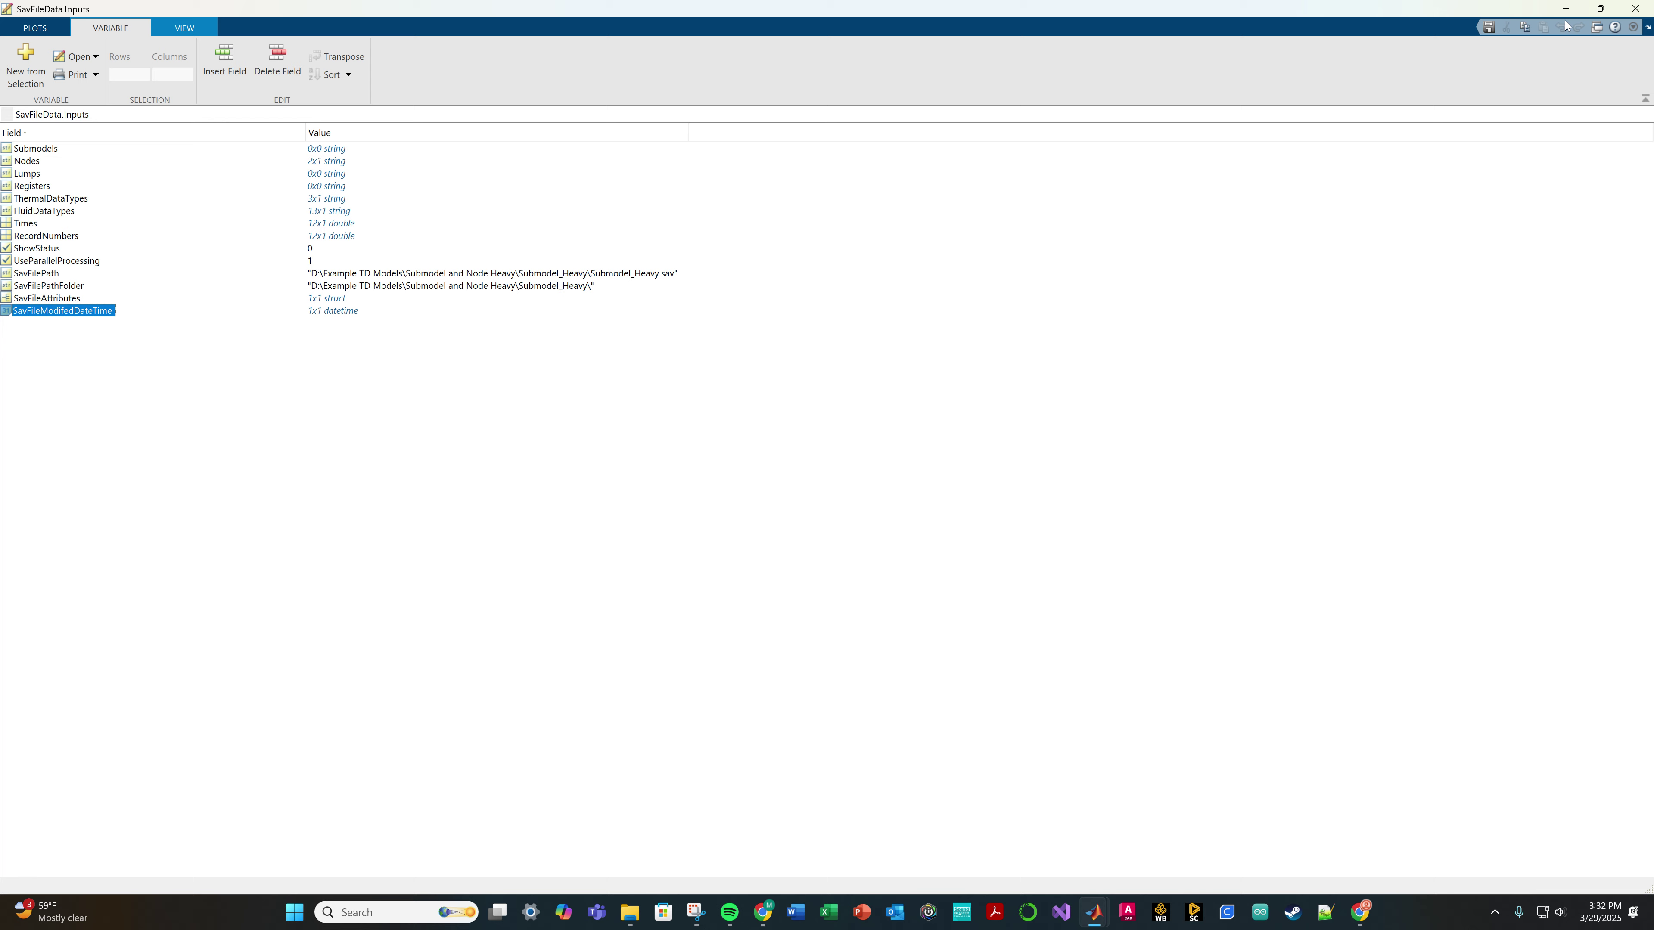
pyautogui.click(1636, 8)
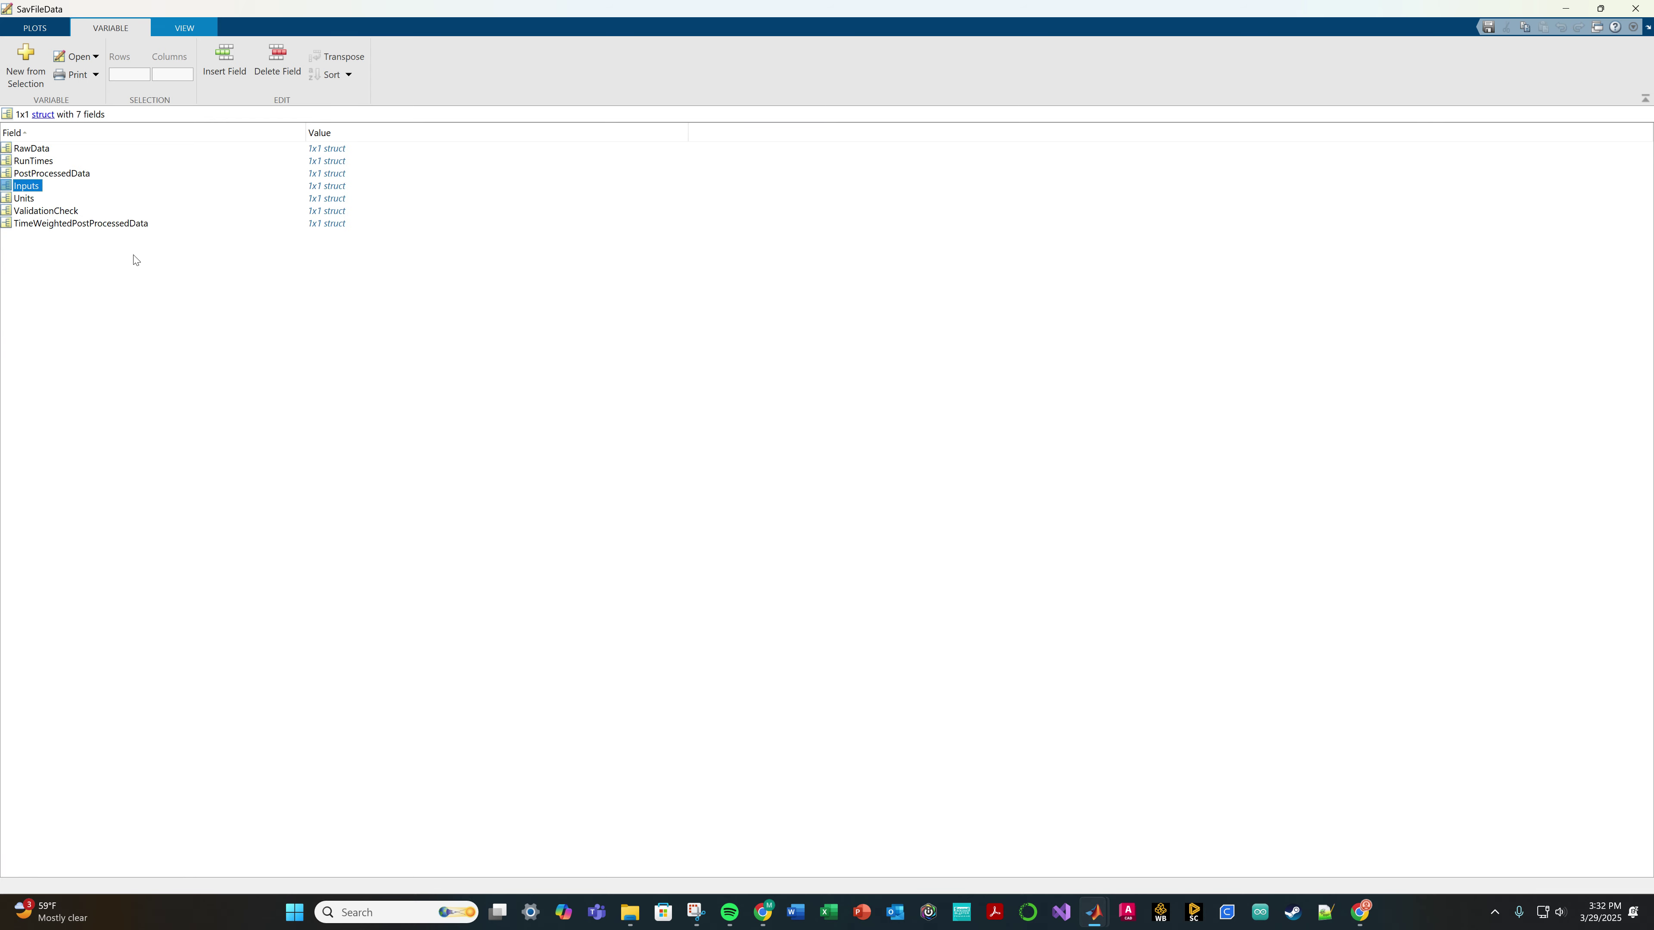
# - Open the RawData field of SavFileData, look through the columns of its ThermalData table and close the table
pyautogui.doubleClick(32, 149)
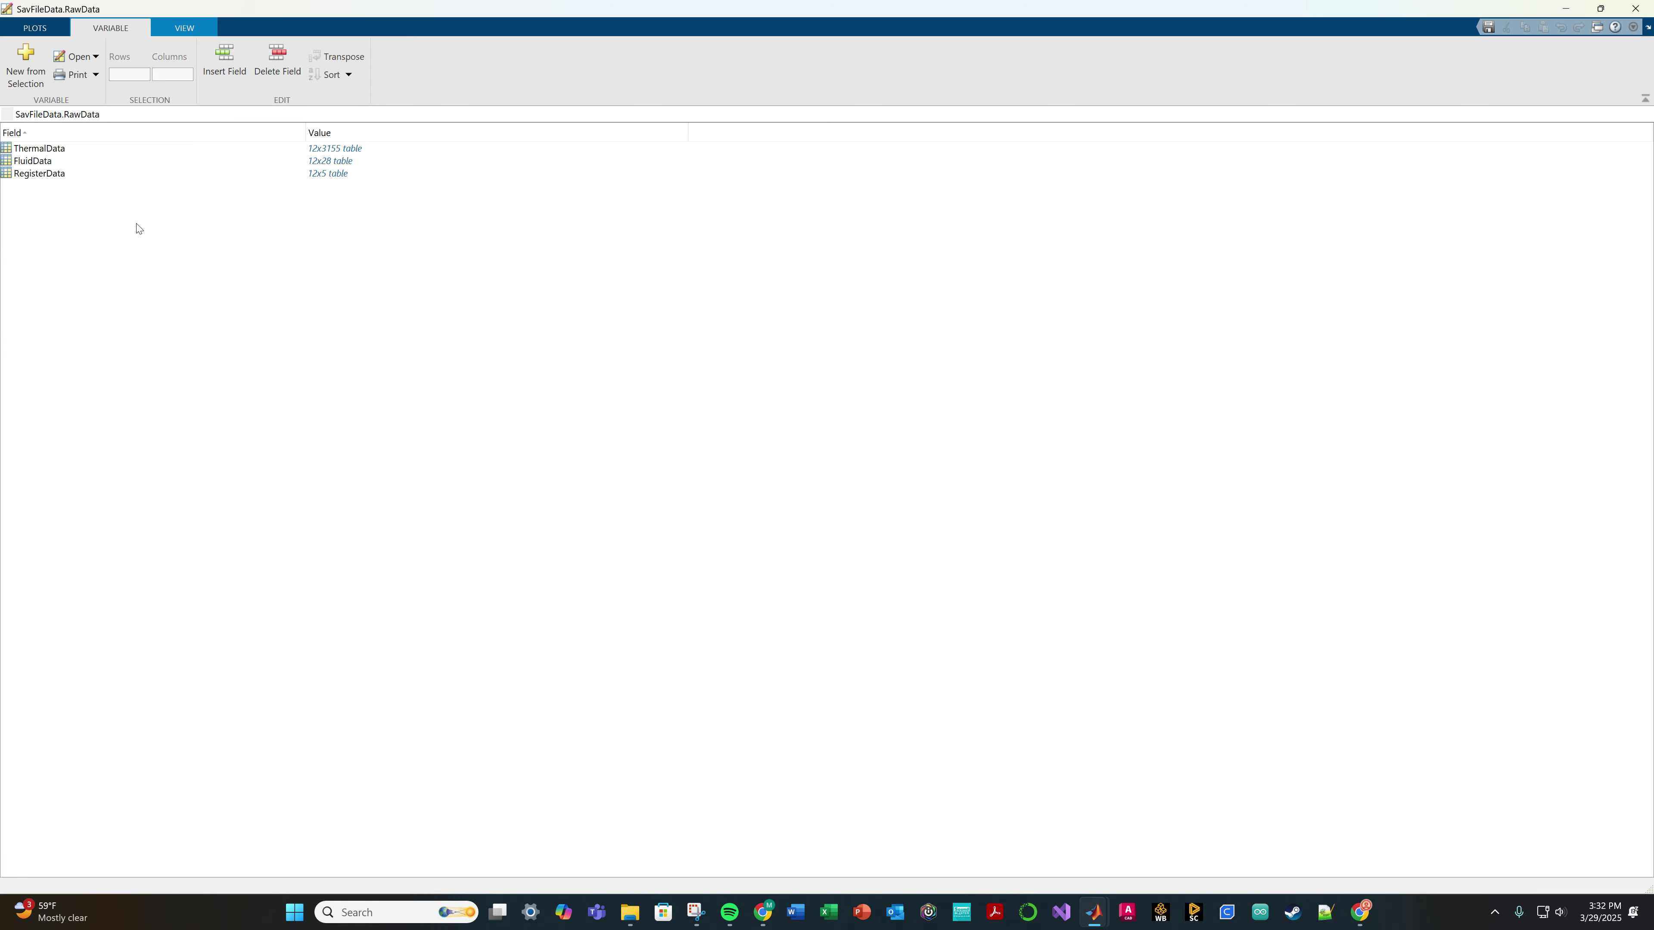
pyautogui.moveTo(289, 17); pyautogui.dragTo(380, 5)
pyautogui.doubleClick(33, 148)
pyautogui.click(166, 136)
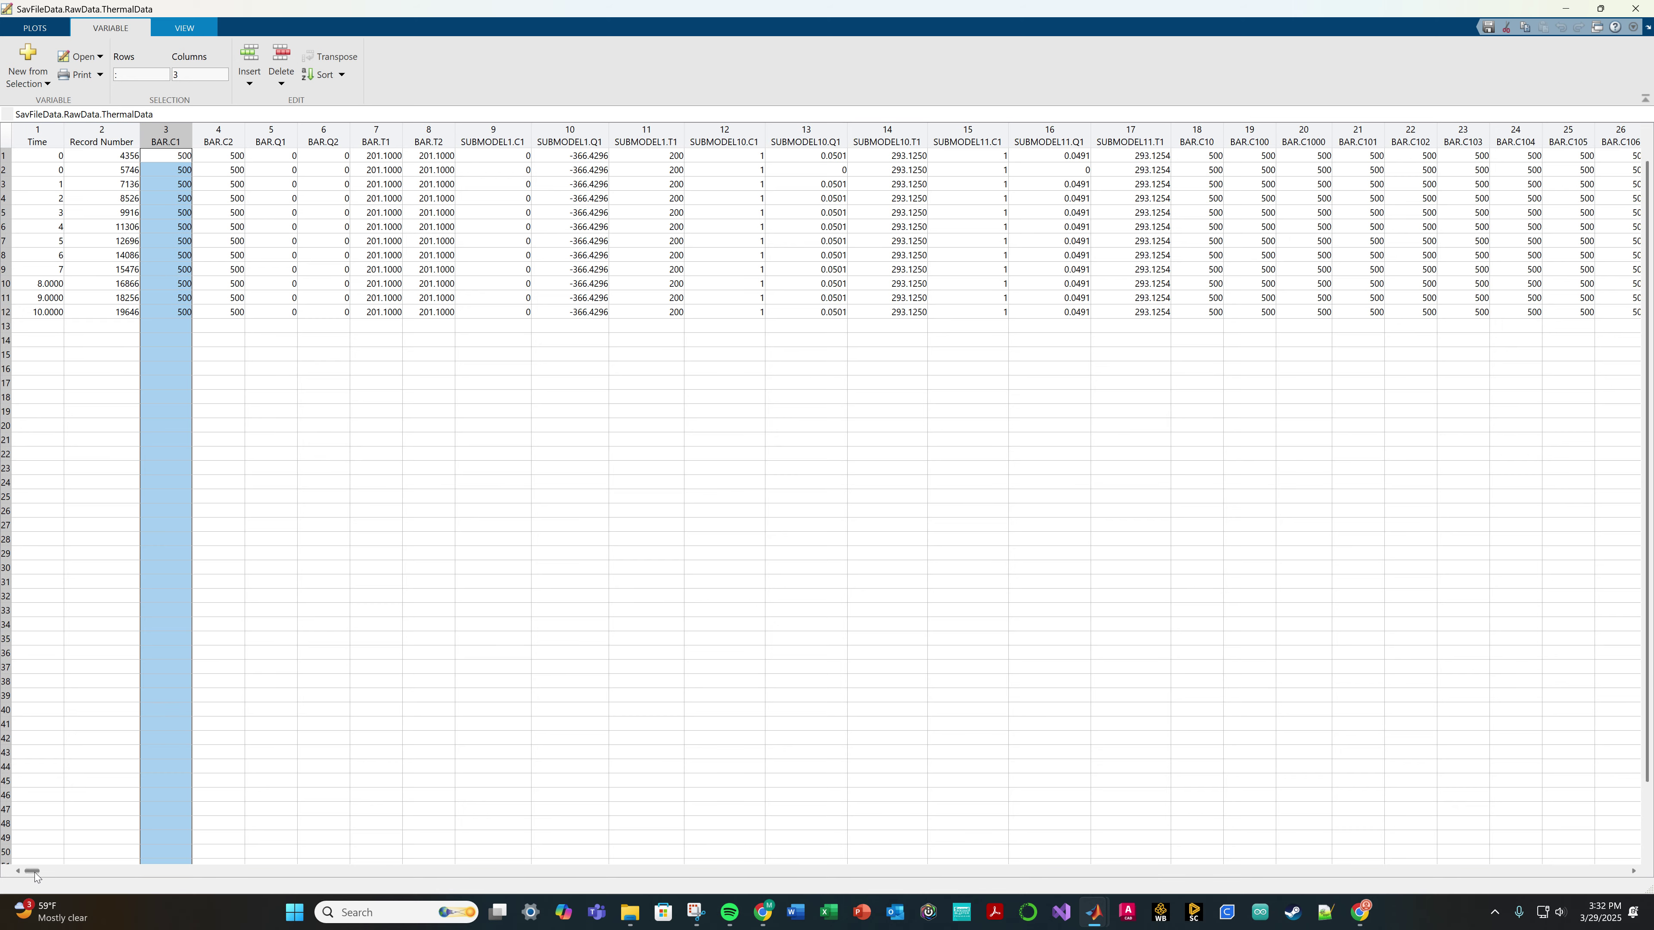
pyautogui.moveTo(36, 872); pyautogui.dragTo(839, 871)
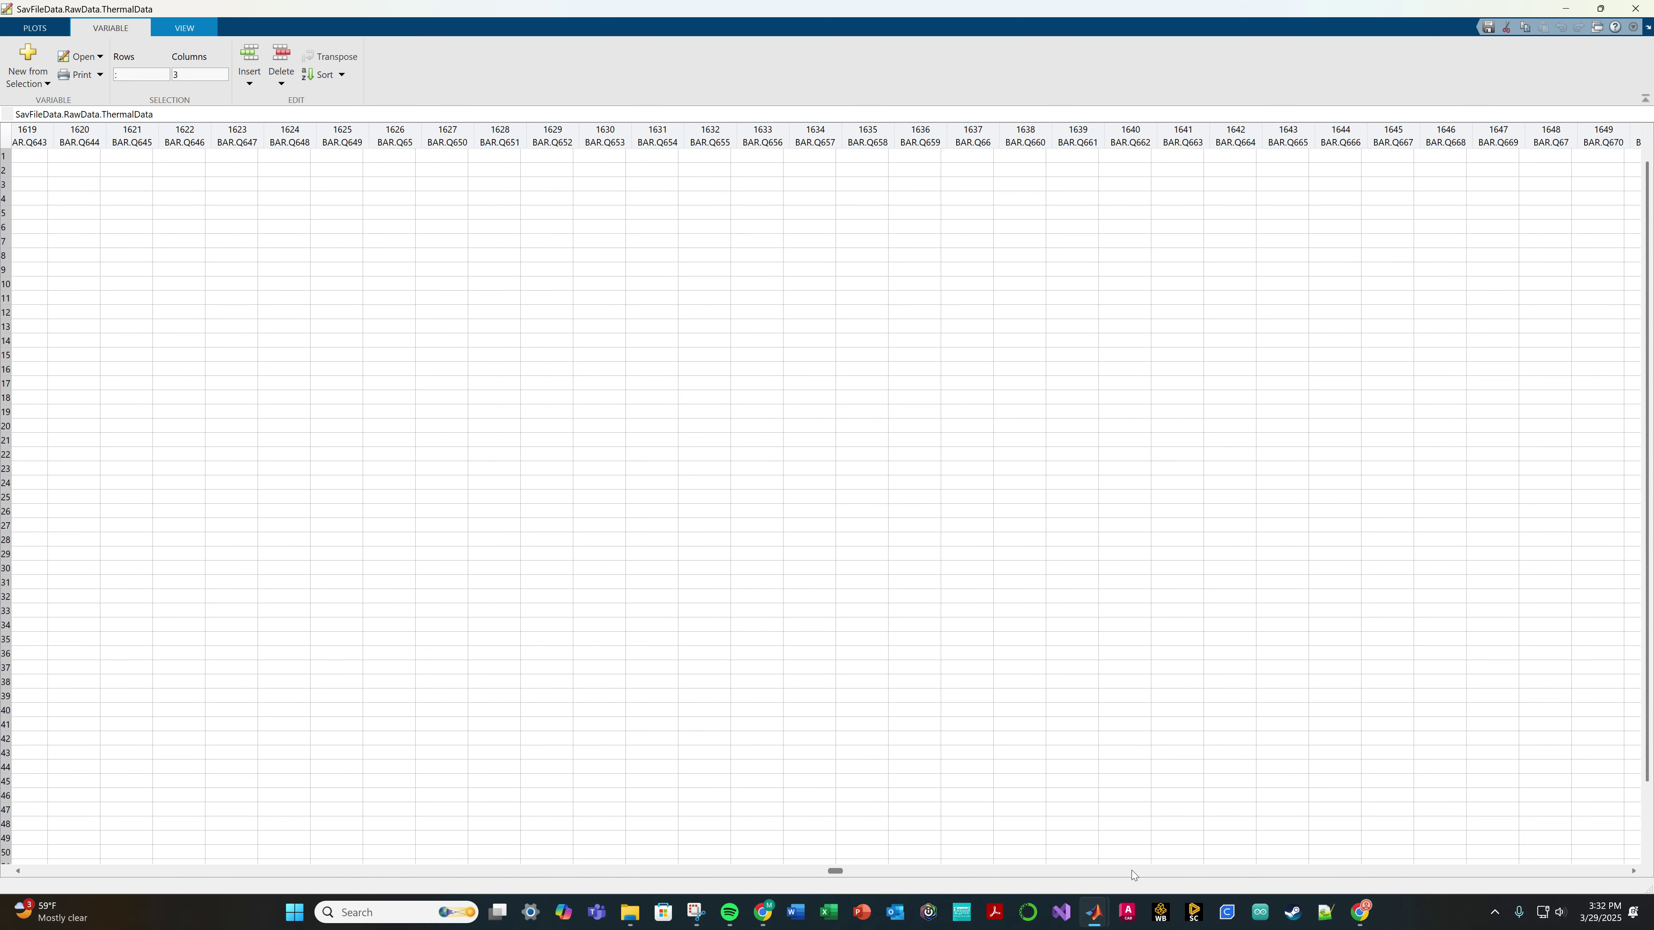
pyautogui.moveTo(1132, 871); pyautogui.dragTo(1406, 859)
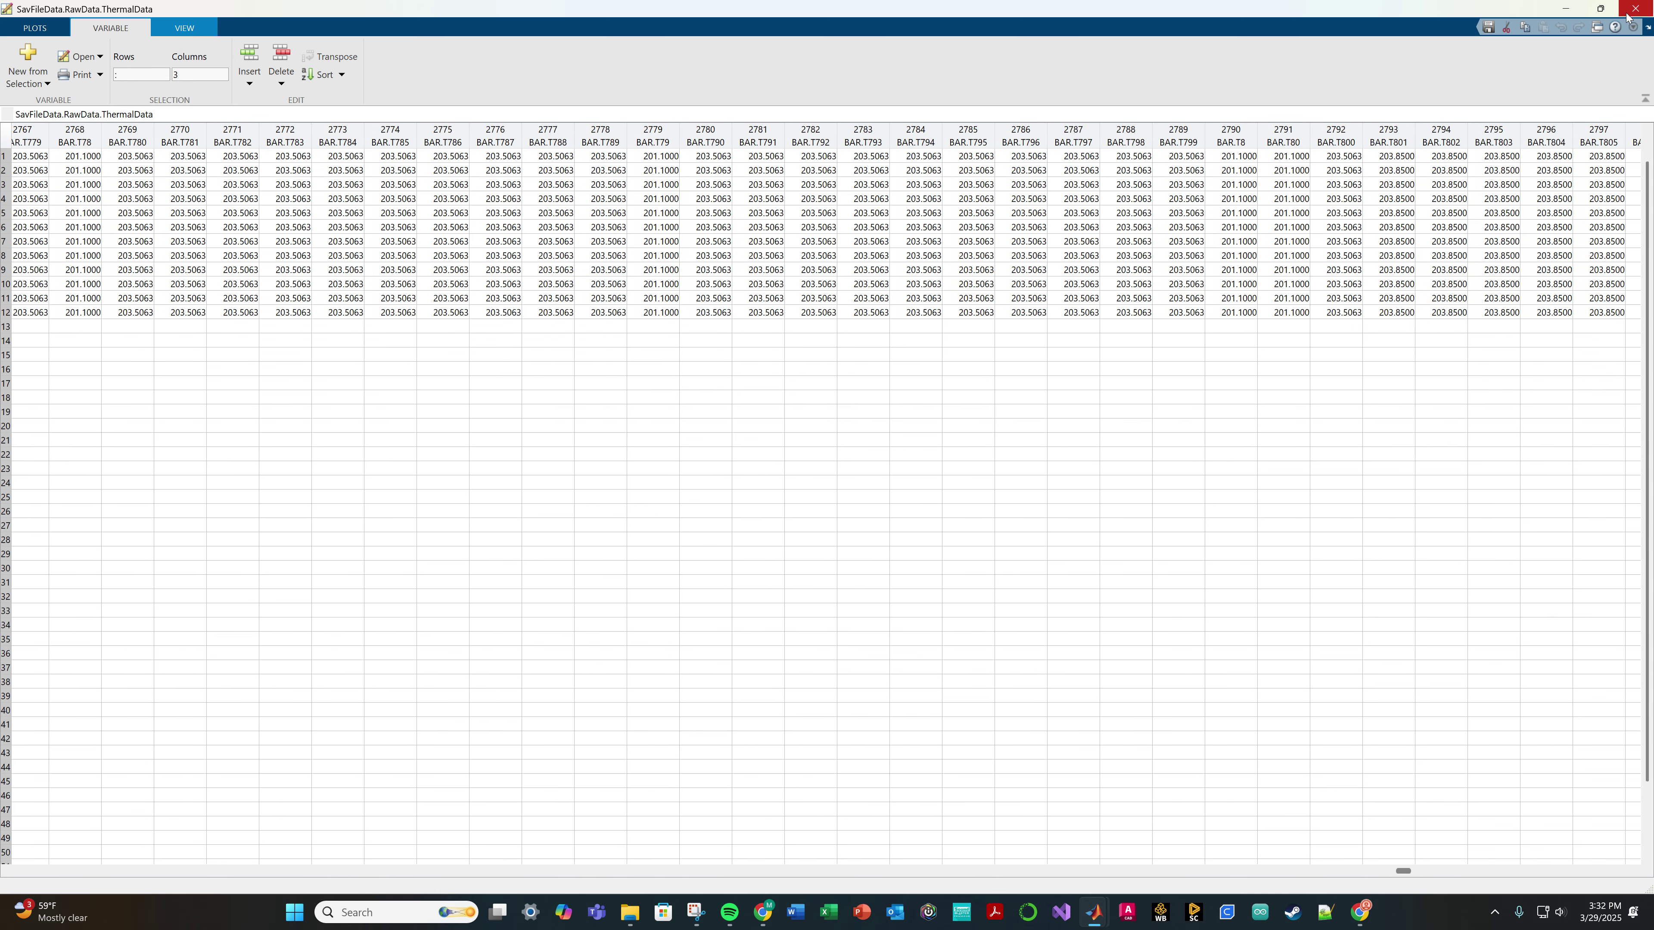
pyautogui.click(1627, 17)
# - Open the FluidData table in RawData, examine the FLOW1 and FLOW2 lump columns, and close it
pyautogui.doubleClick(59, 160)
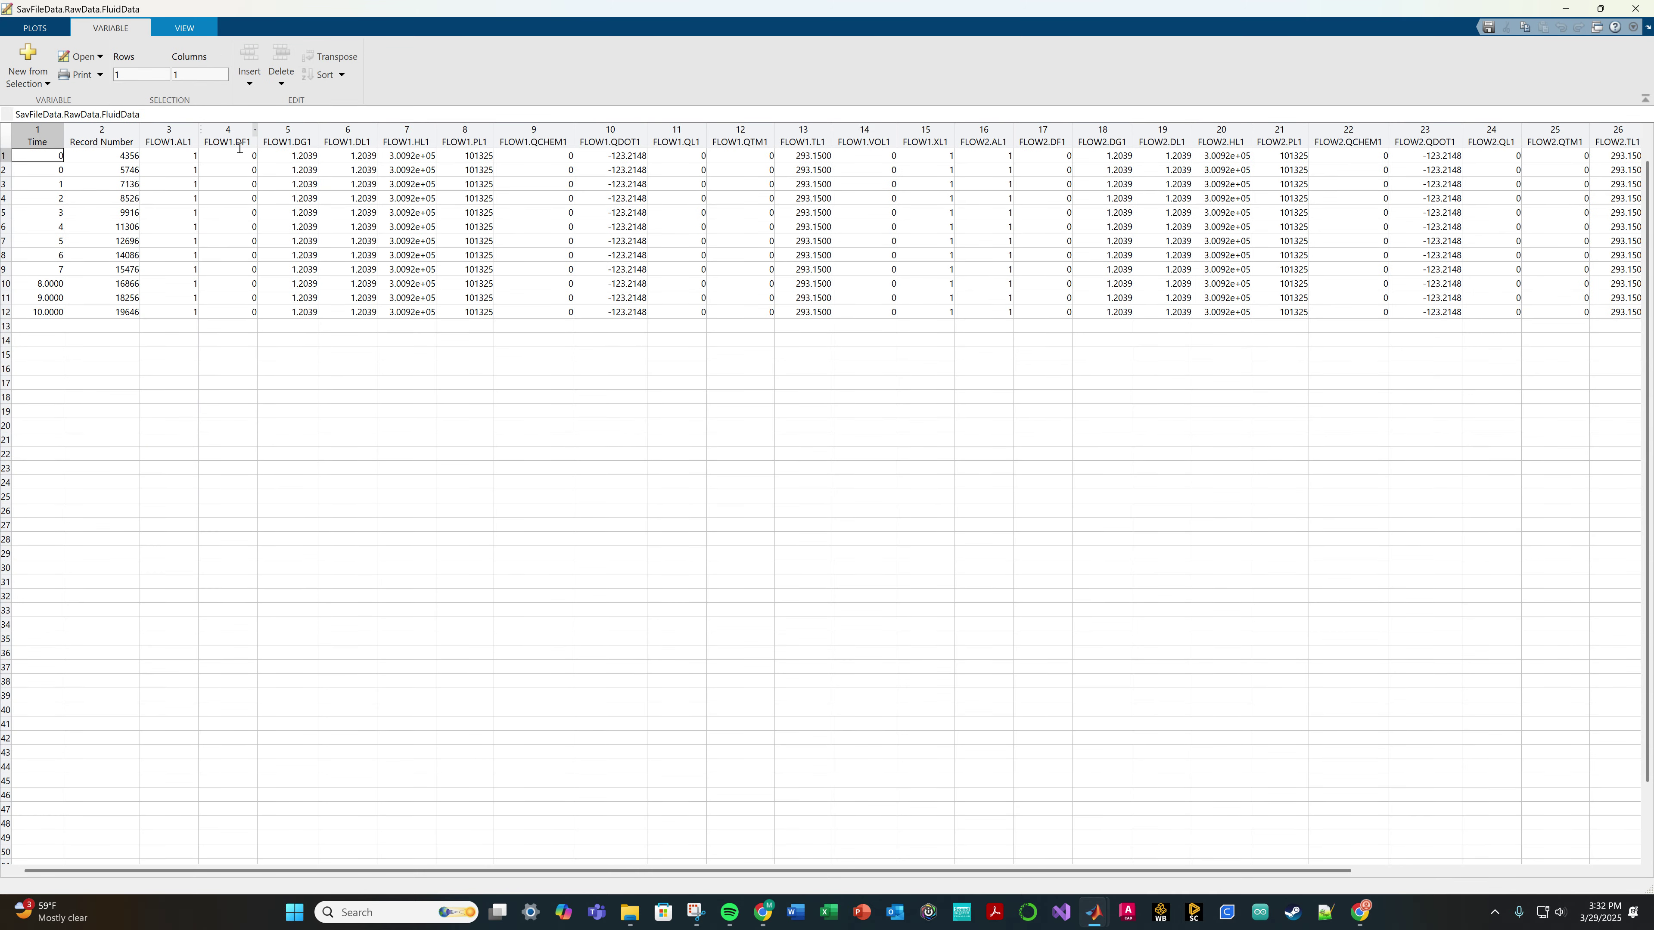
pyautogui.click(1627, 17)
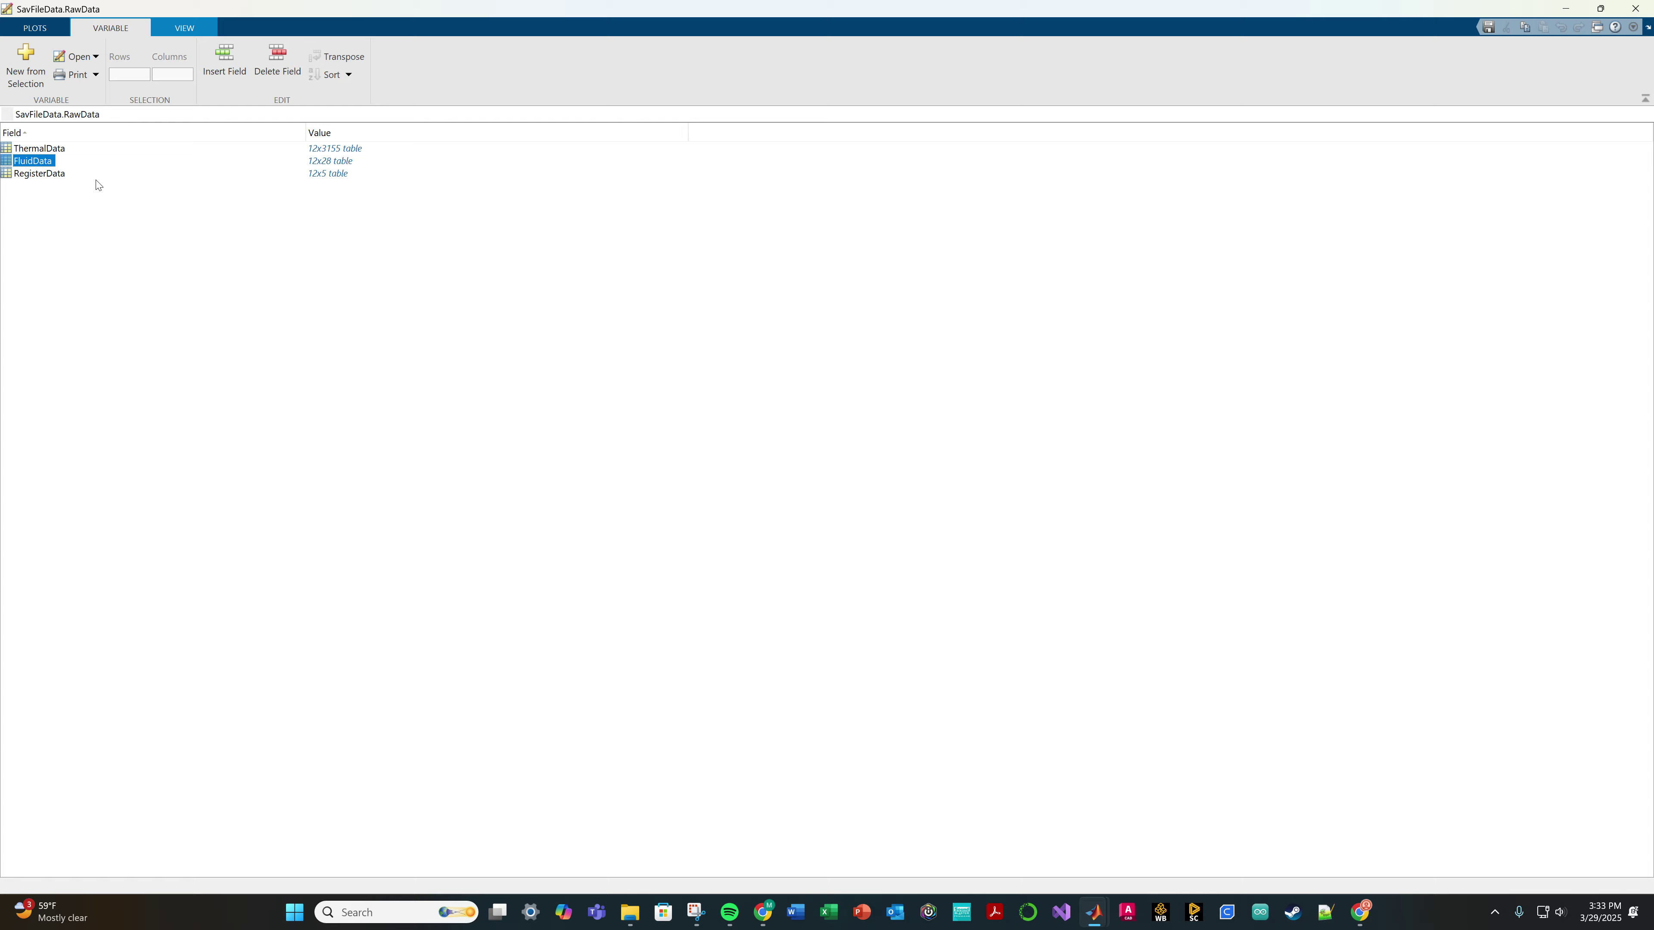
pyautogui.doubleClick(36, 162)
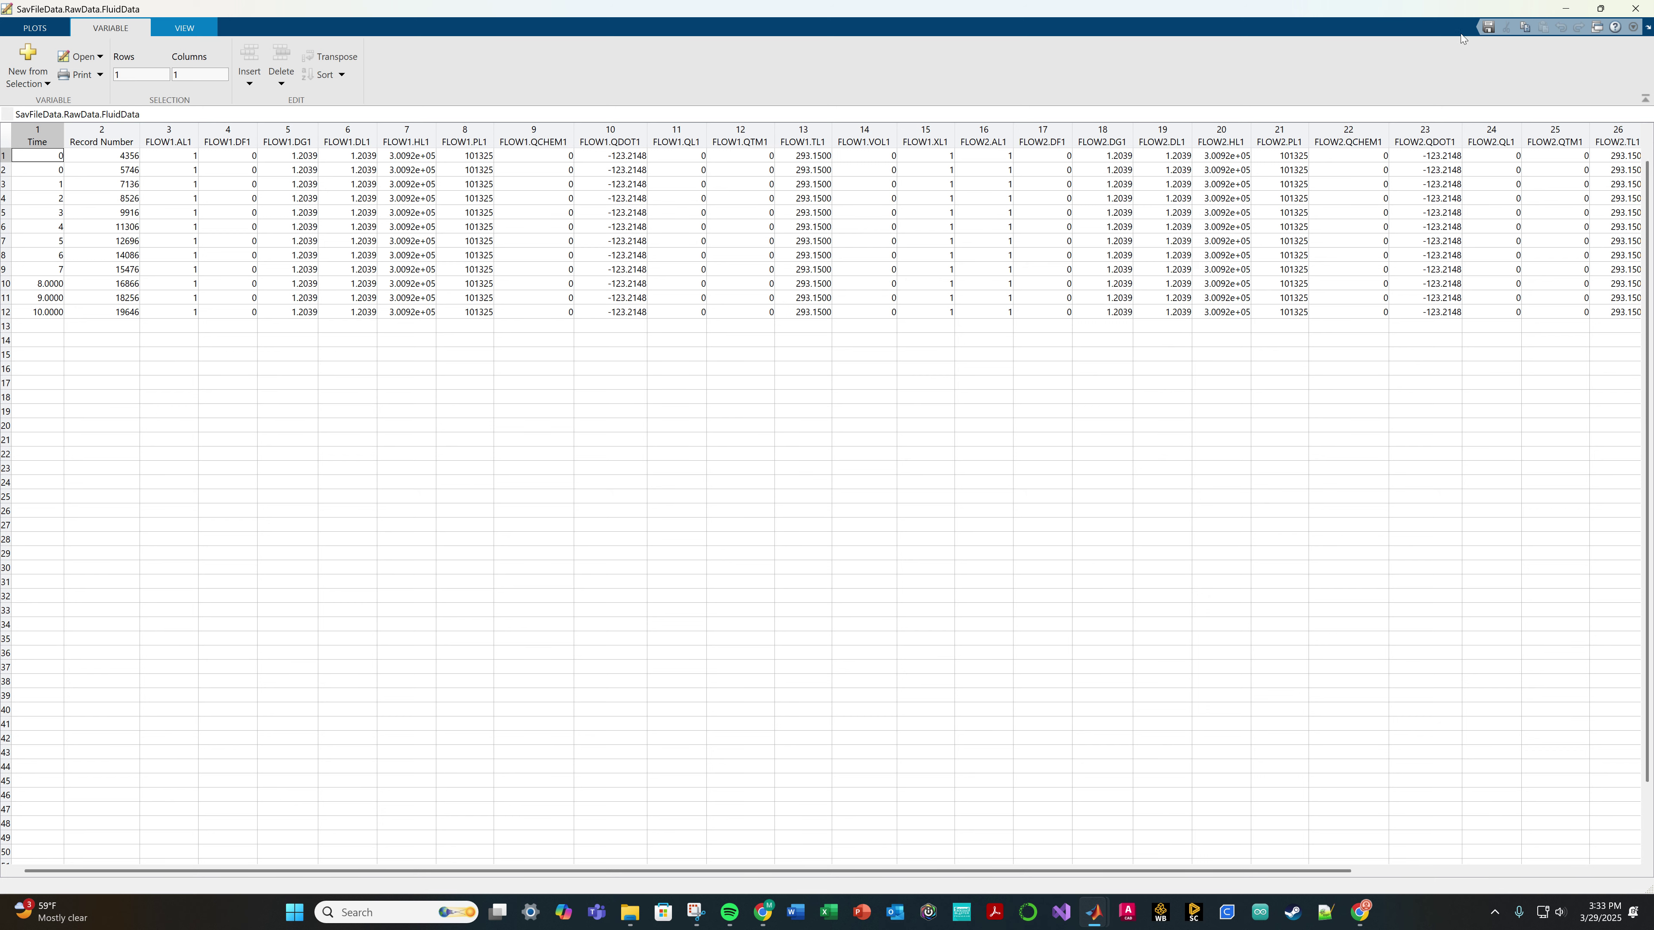
pyautogui.click(1635, 7)
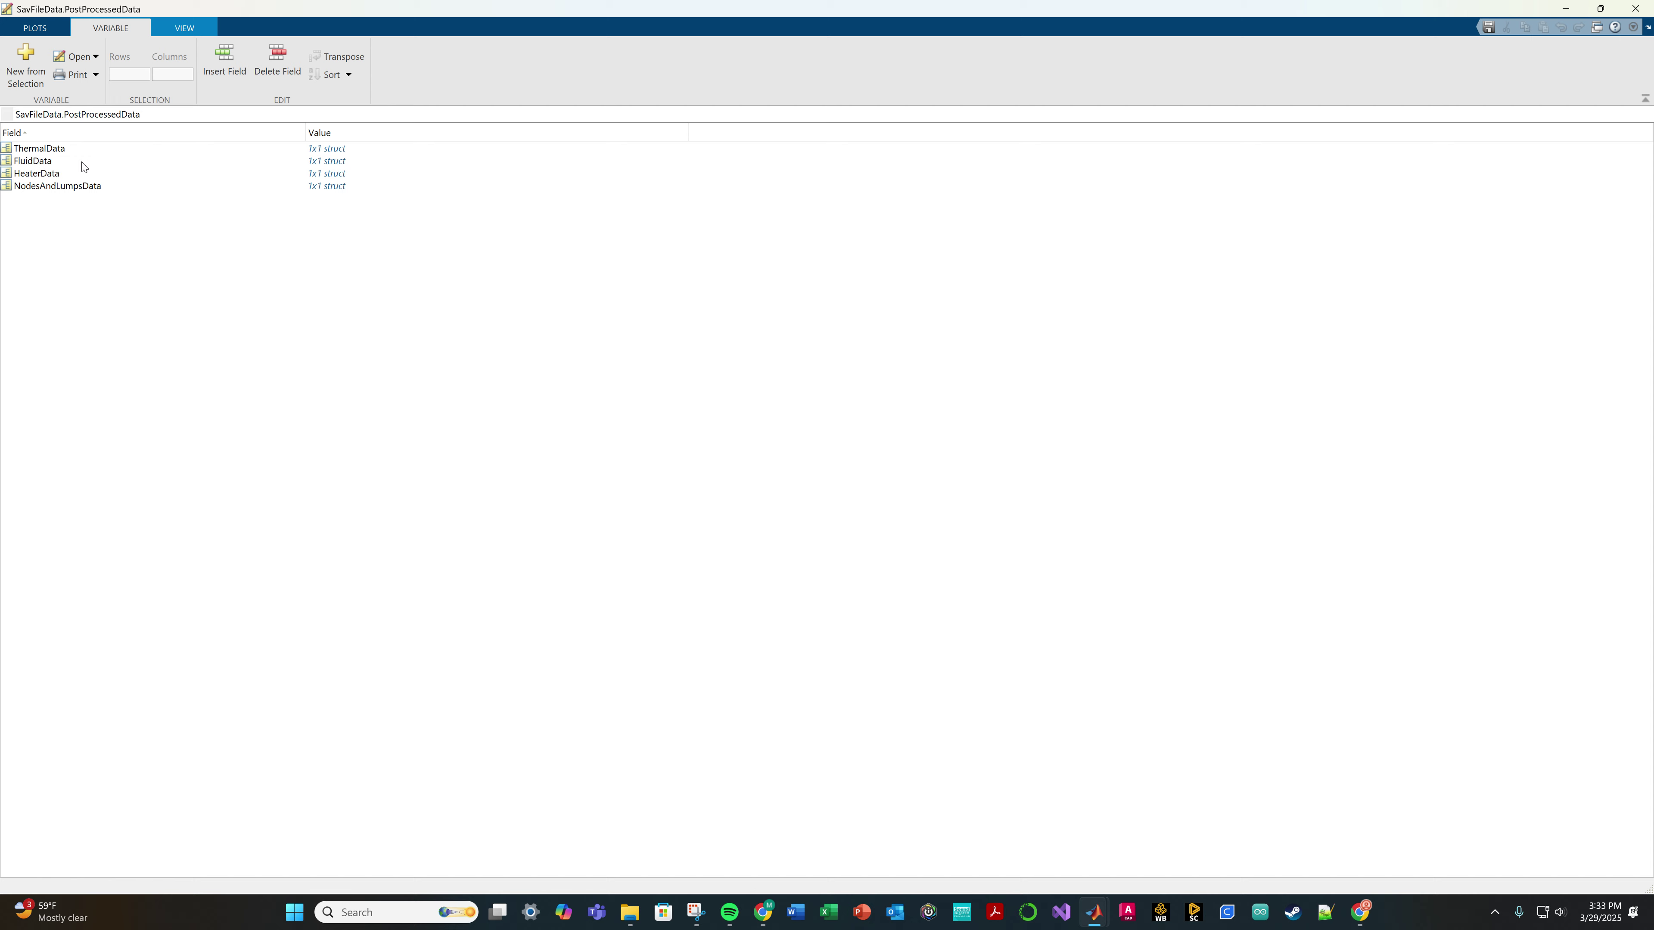
# - Open the References and TStats fields of PostProcessedData.ThermalData and arrange the two windows side by side
pyautogui.doubleClick(60, 149)
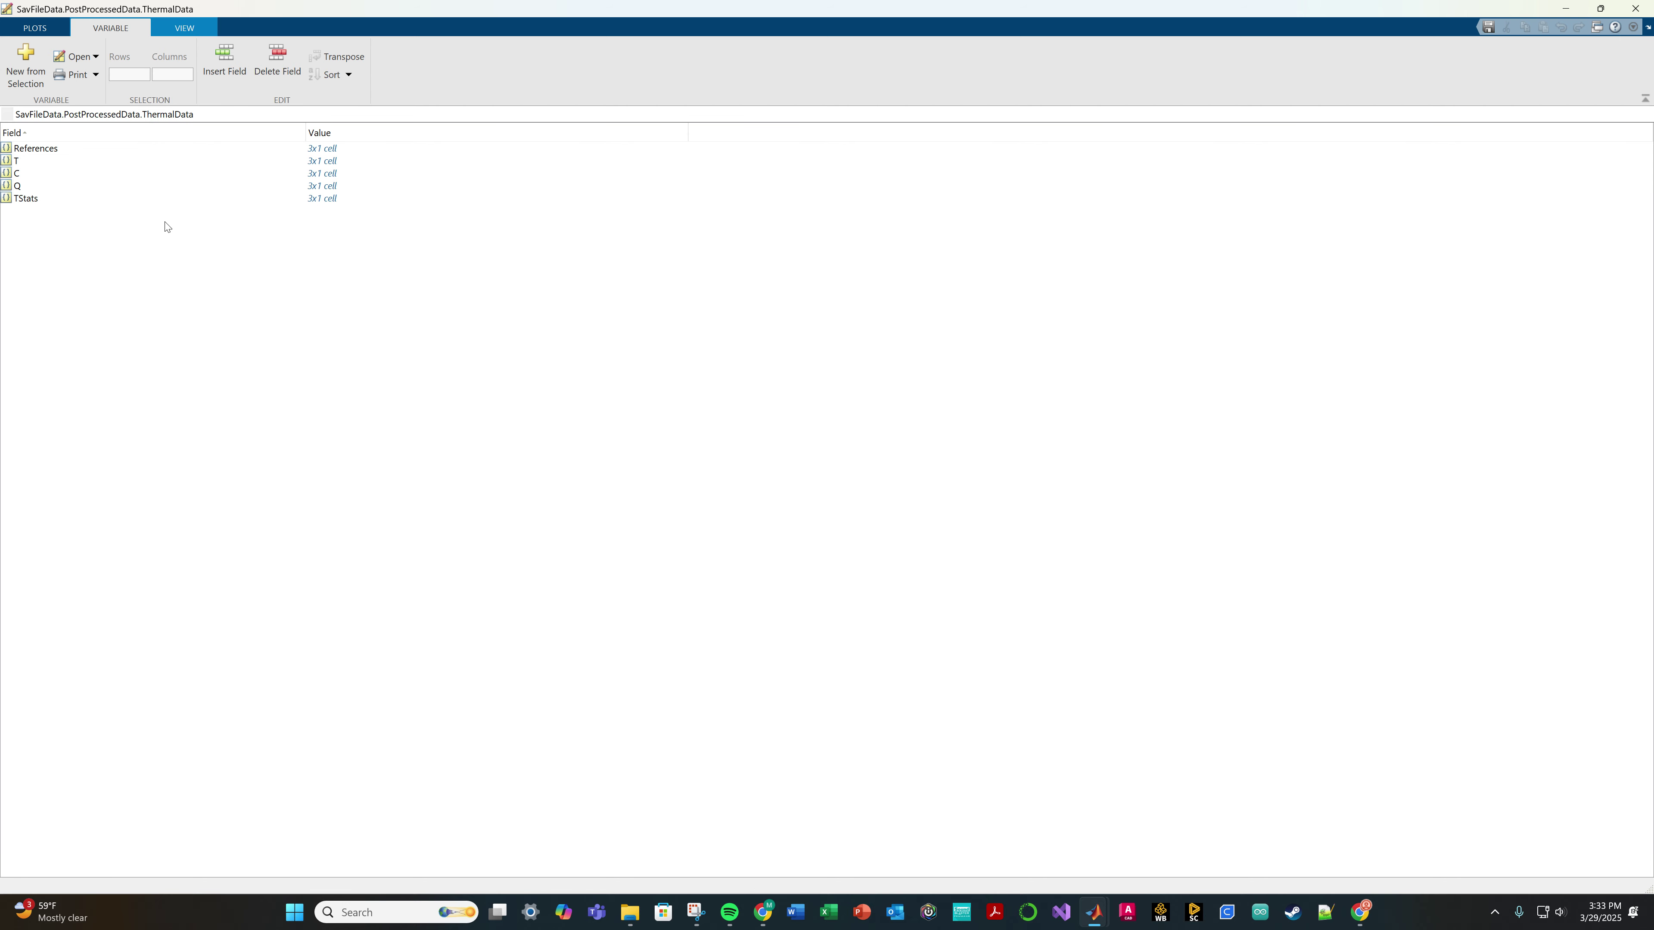
pyautogui.doubleClick(35, 148)
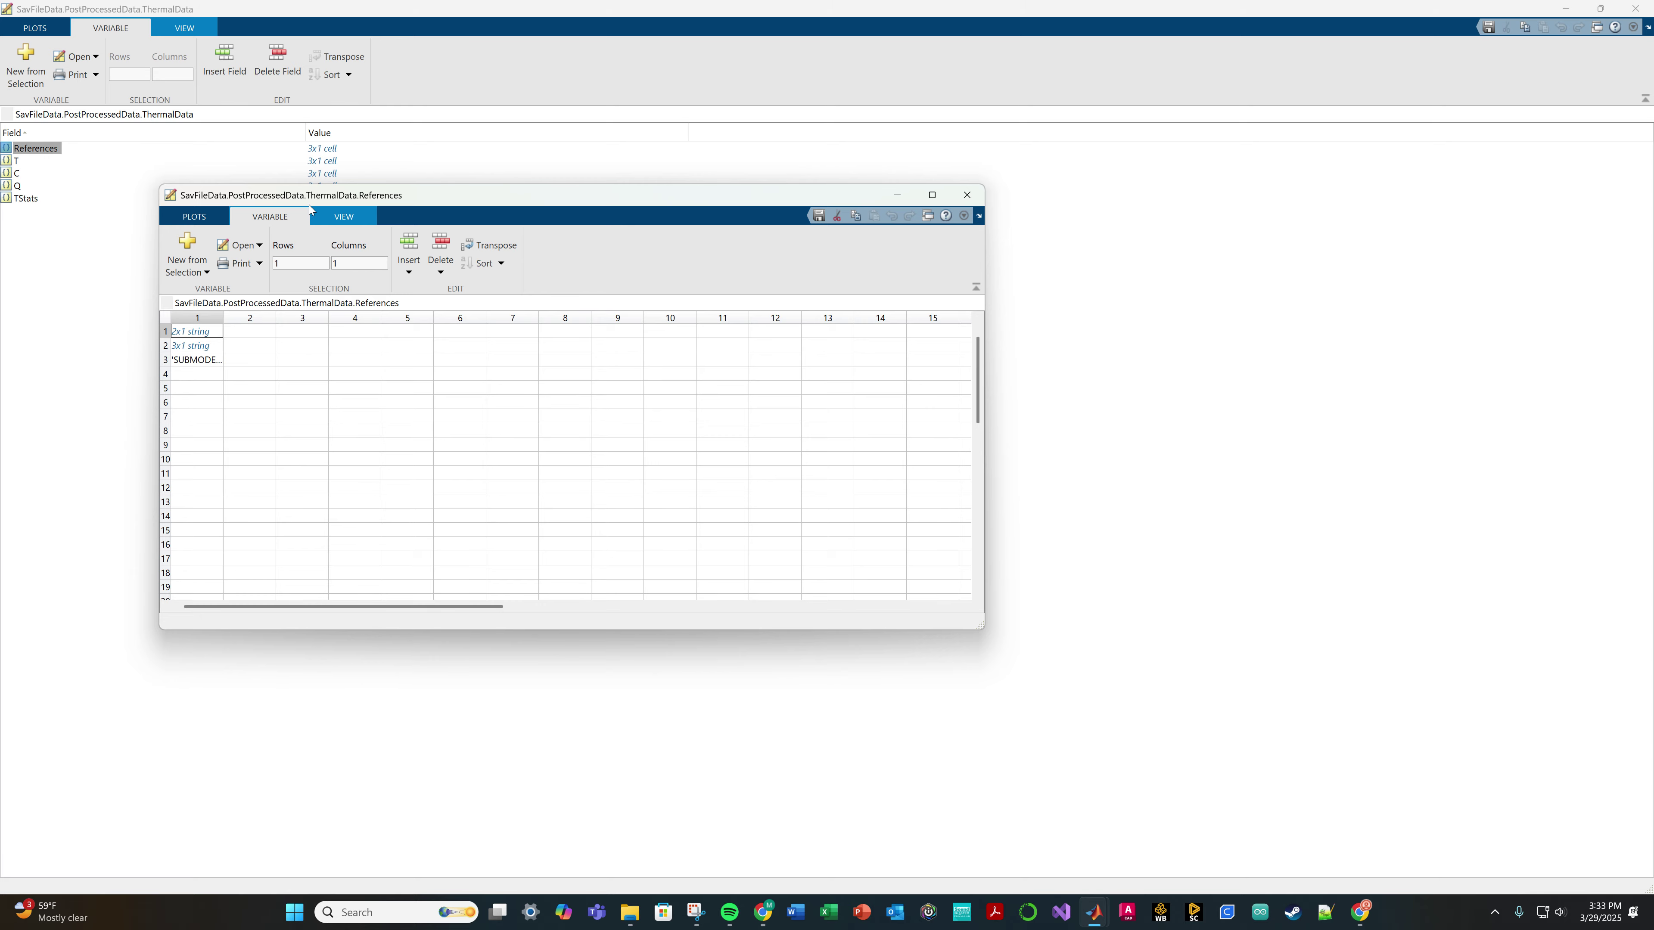
pyautogui.moveTo(309, 204); pyautogui.dragTo(0, 210)
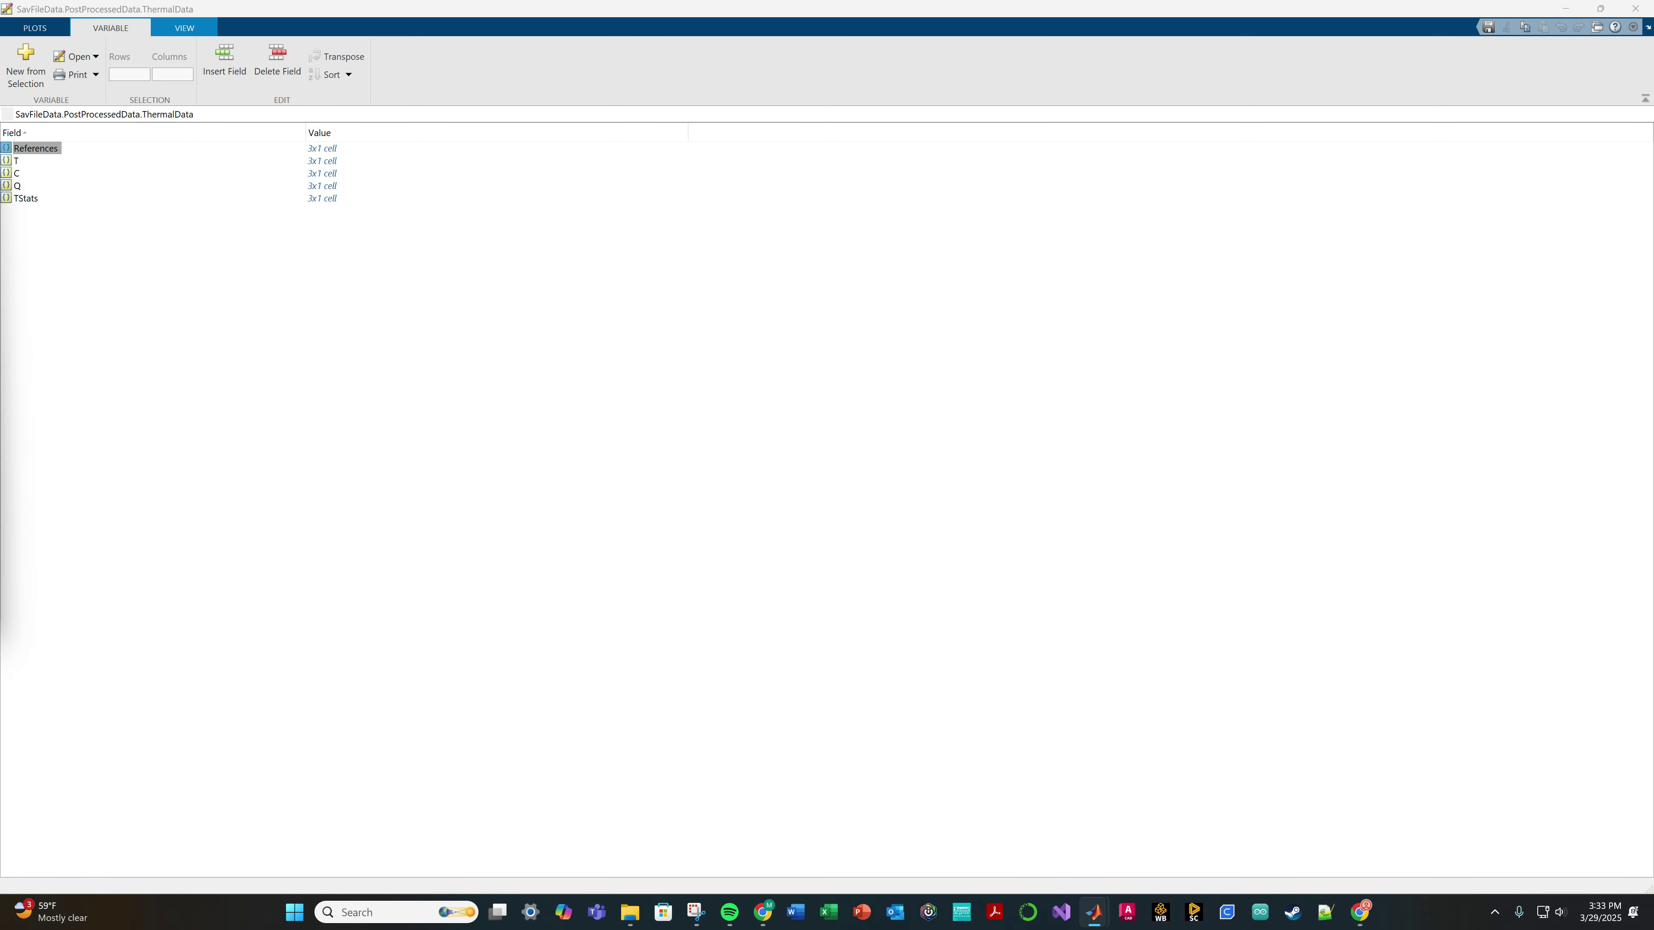
pyautogui.doubleClick(24, 199)
pyautogui.moveTo(143, 11); pyautogui.dragTo(846, 150)
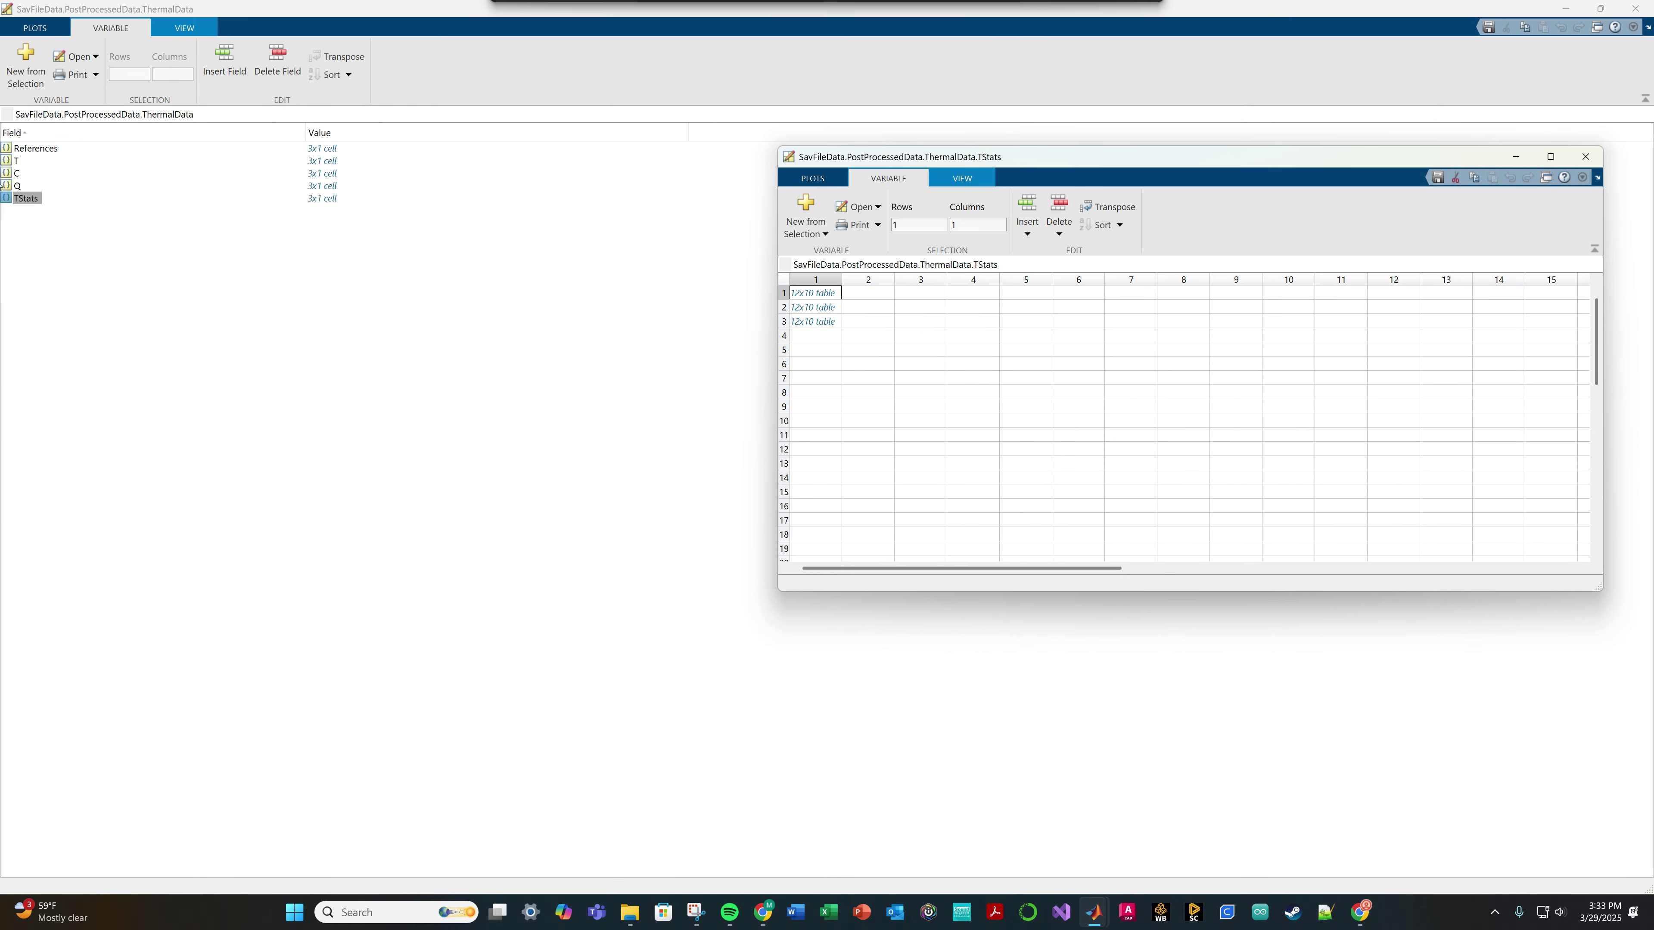
pyautogui.moveTo(532, 162); pyautogui.dragTo(444, 162)
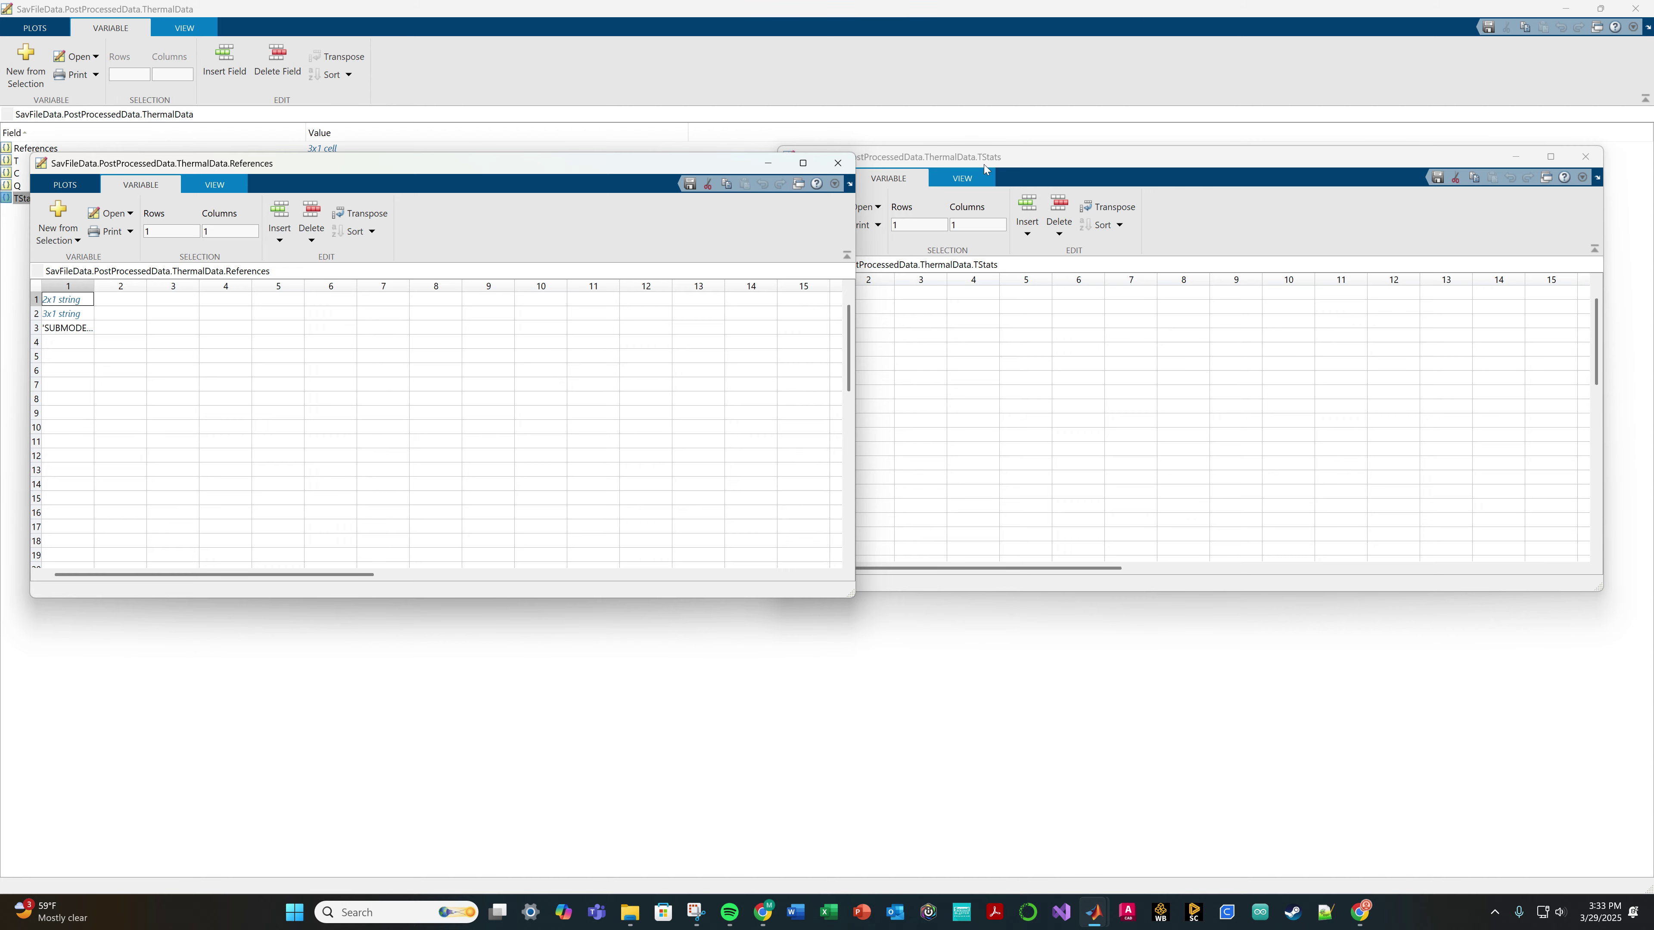
pyautogui.moveTo(907, 157); pyautogui.dragTo(997, 161)
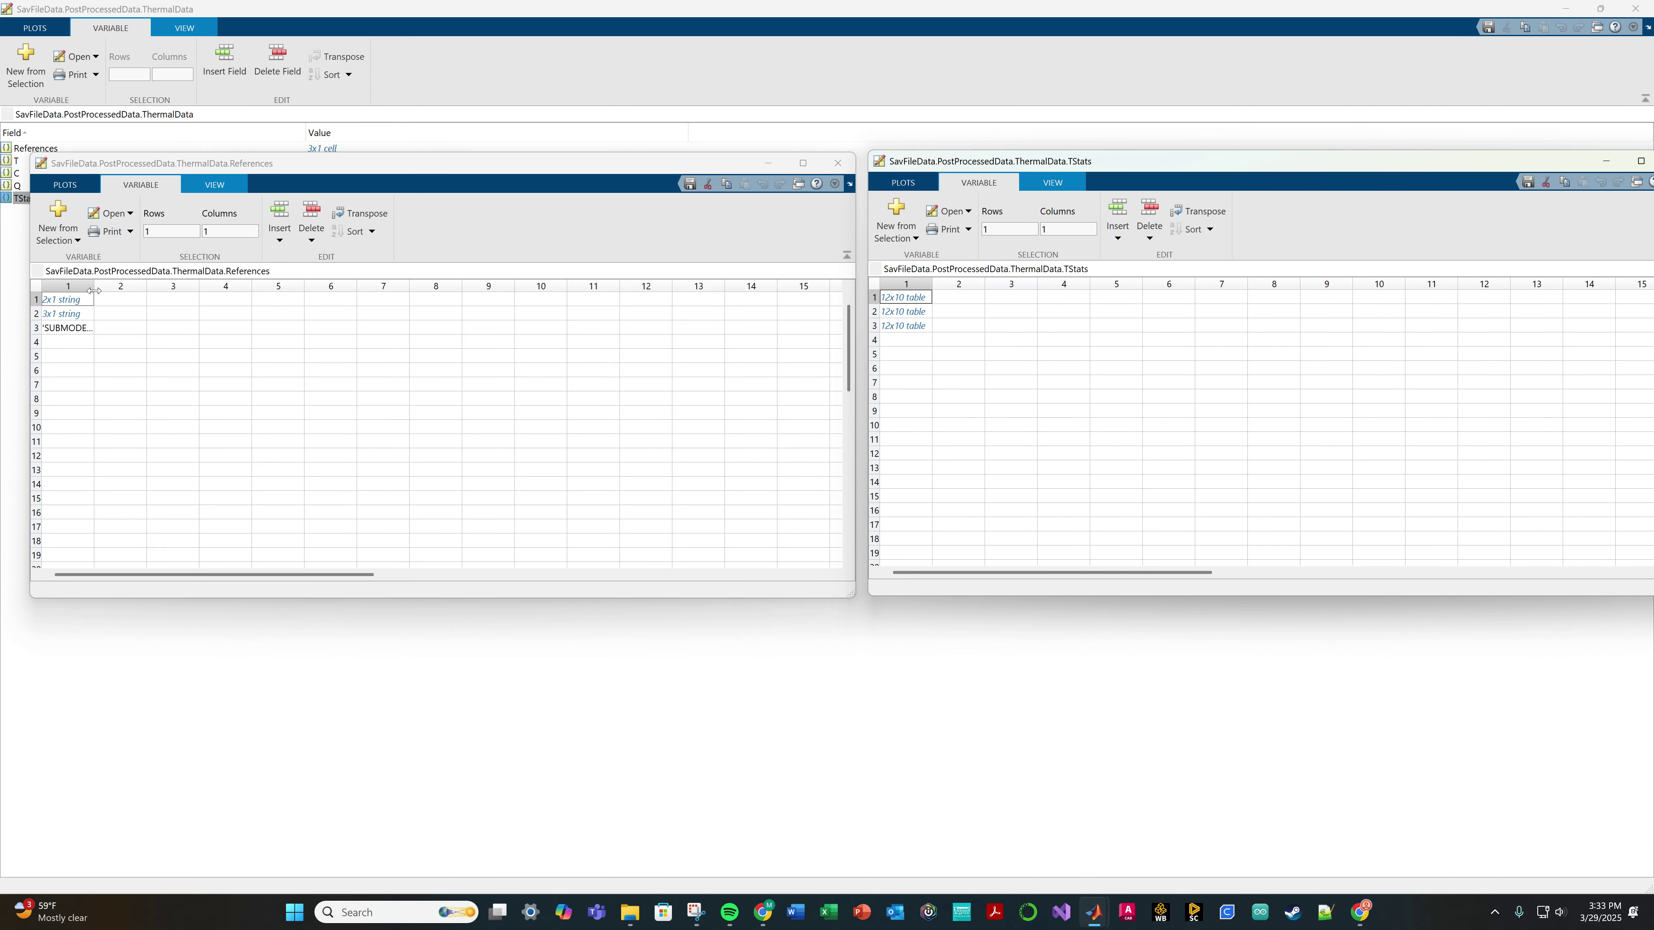
# - Widen the first column of References, open its first cell to review the node references, and close it
pyautogui.moveTo(94, 287); pyautogui.dragTo(156, 291)
pyautogui.doubleClick(62, 299)
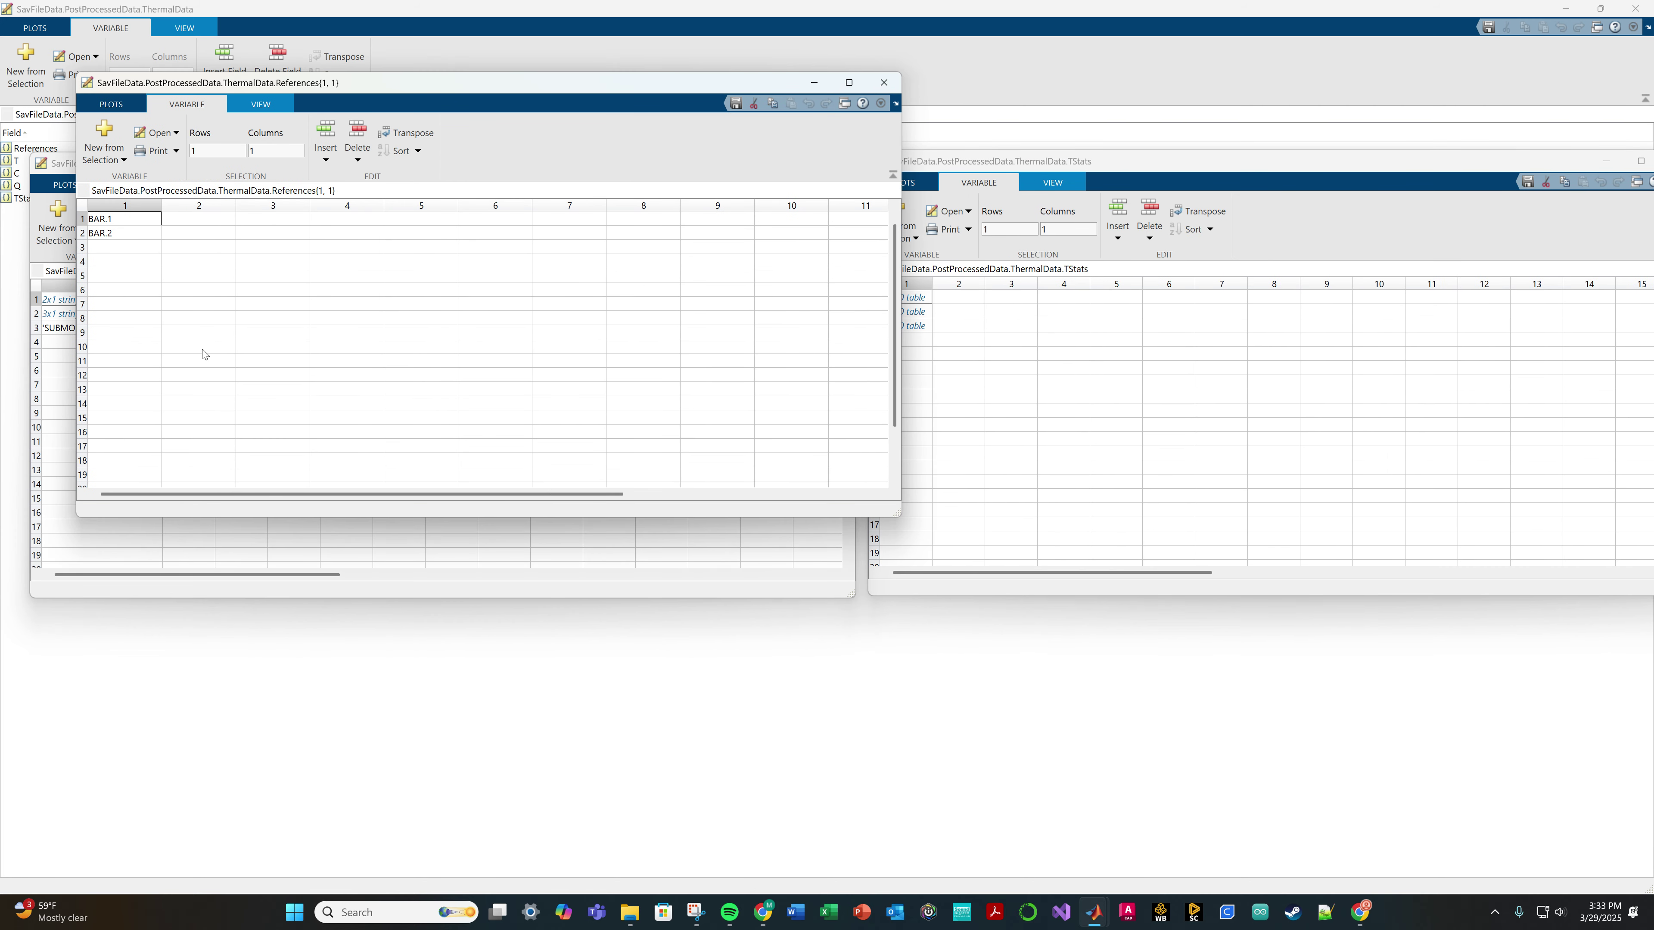
pyautogui.click(873, 84)
# - Open the first TStats table and widen the Capacity Weighted Average Temperature column to read its full header
pyautogui.doubleClick(915, 297)
pyautogui.click(843, 308)
pyautogui.moveTo(846, 308); pyautogui.dragTo(920, 308)
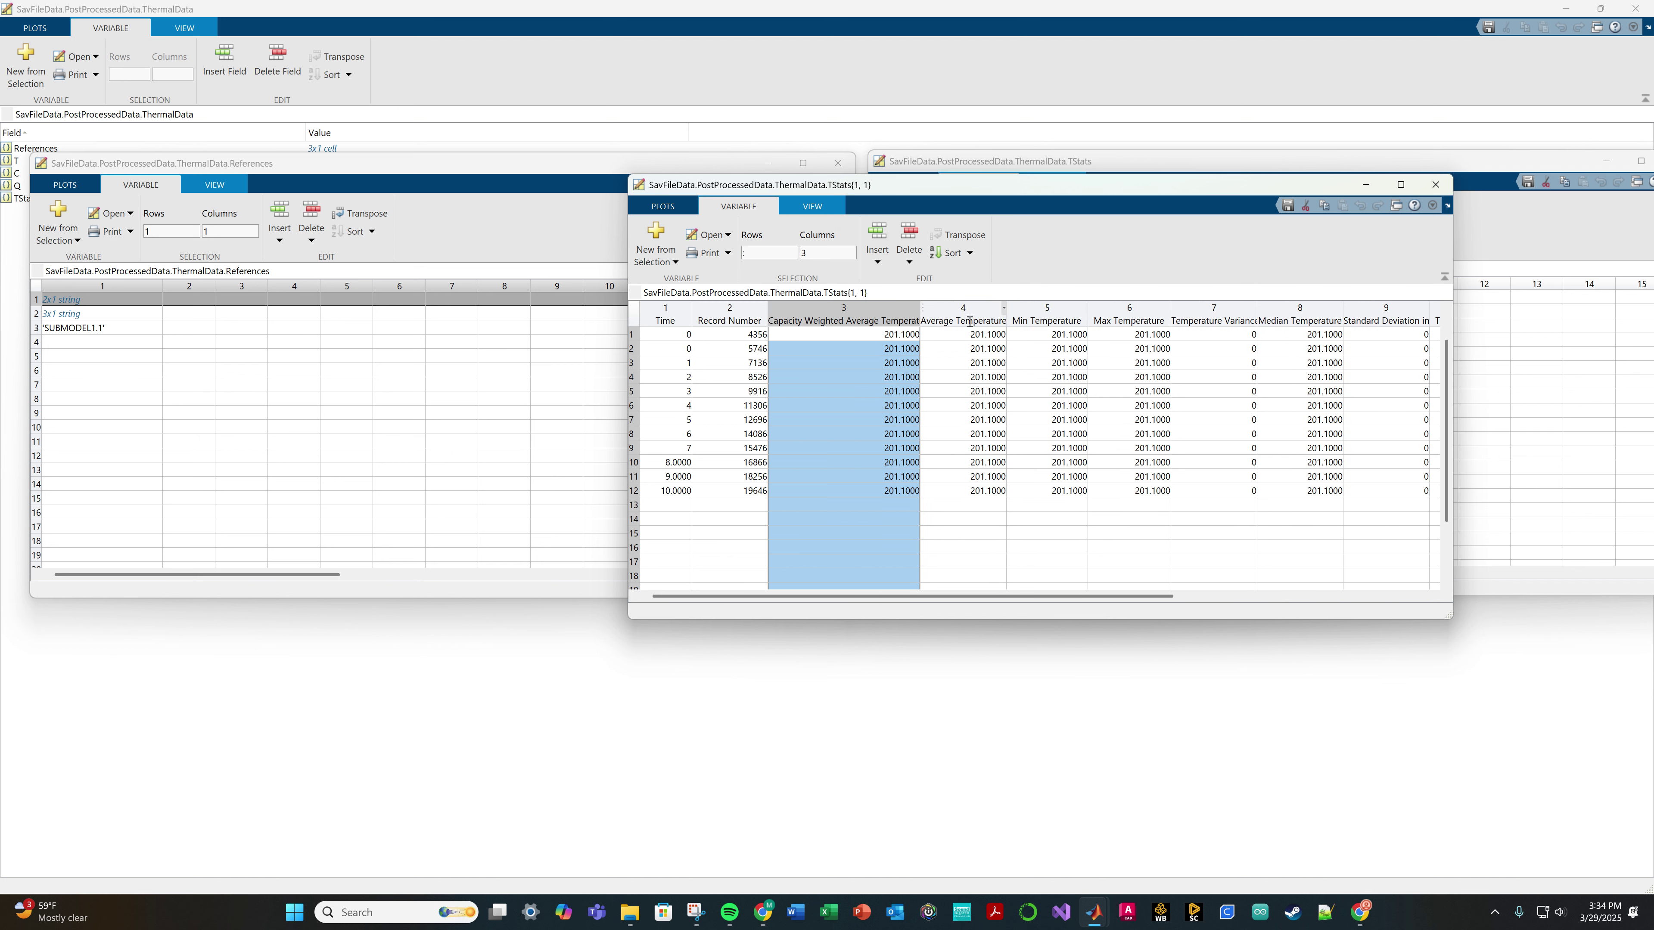
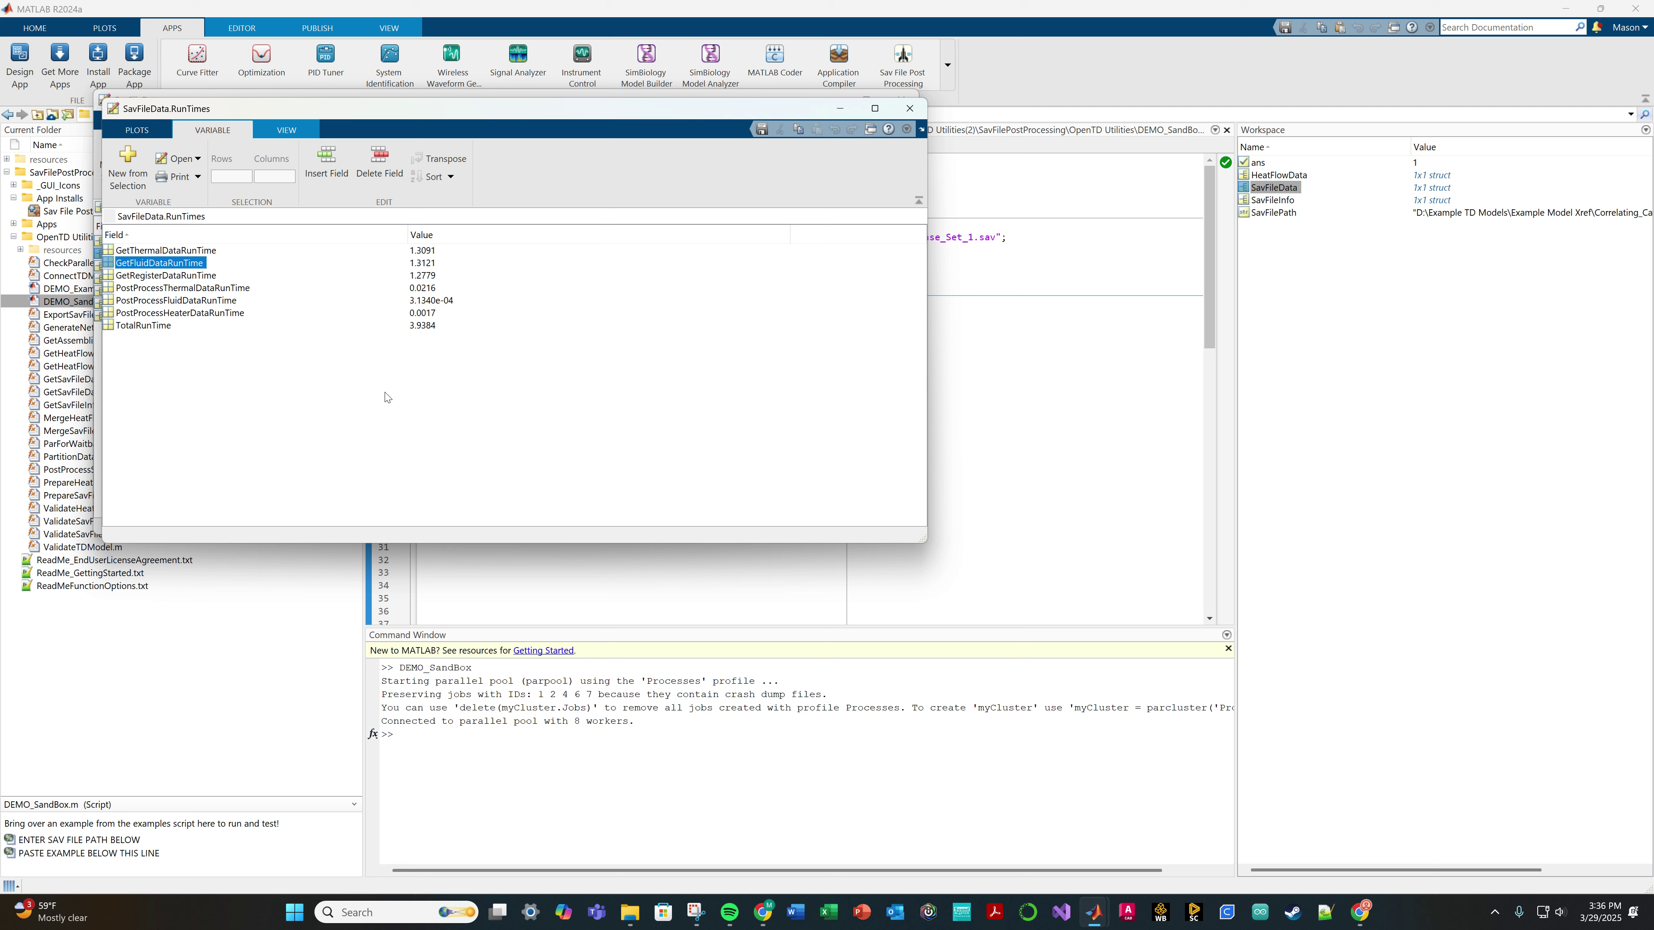
# - Close the RunTimes field, check the Process Only Registers option in the Sav File Post Processing window, and return to SavFileData
pyautogui.click(910, 109)
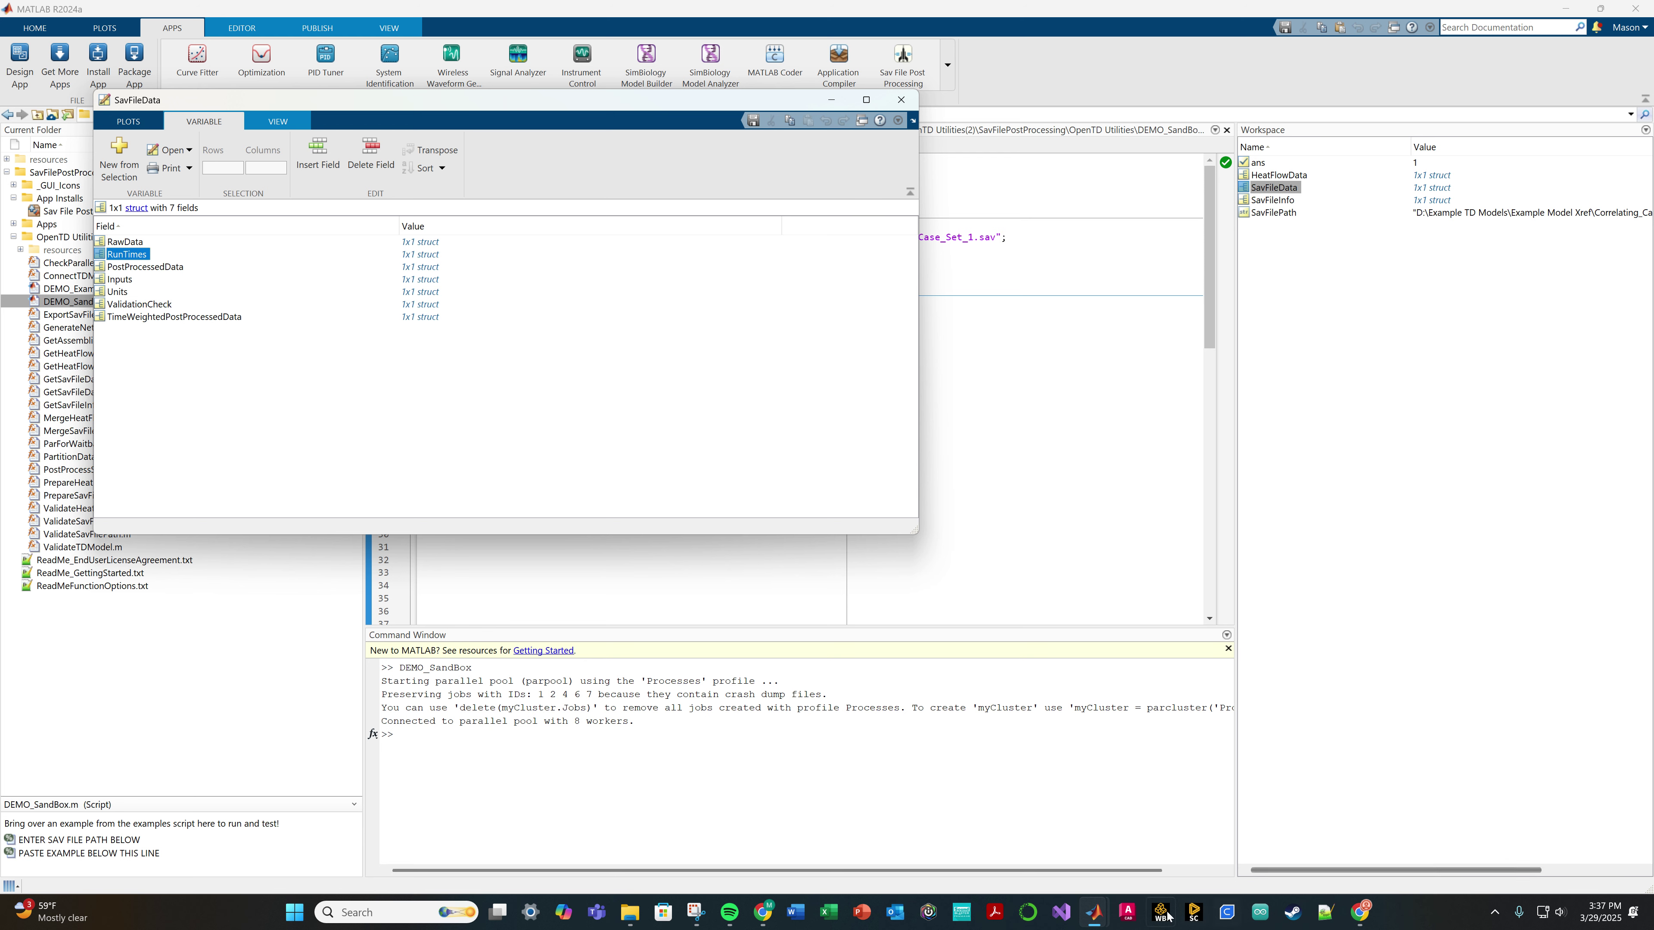
pyautogui.moveTo(1091, 913)
pyautogui.click(1143, 842)
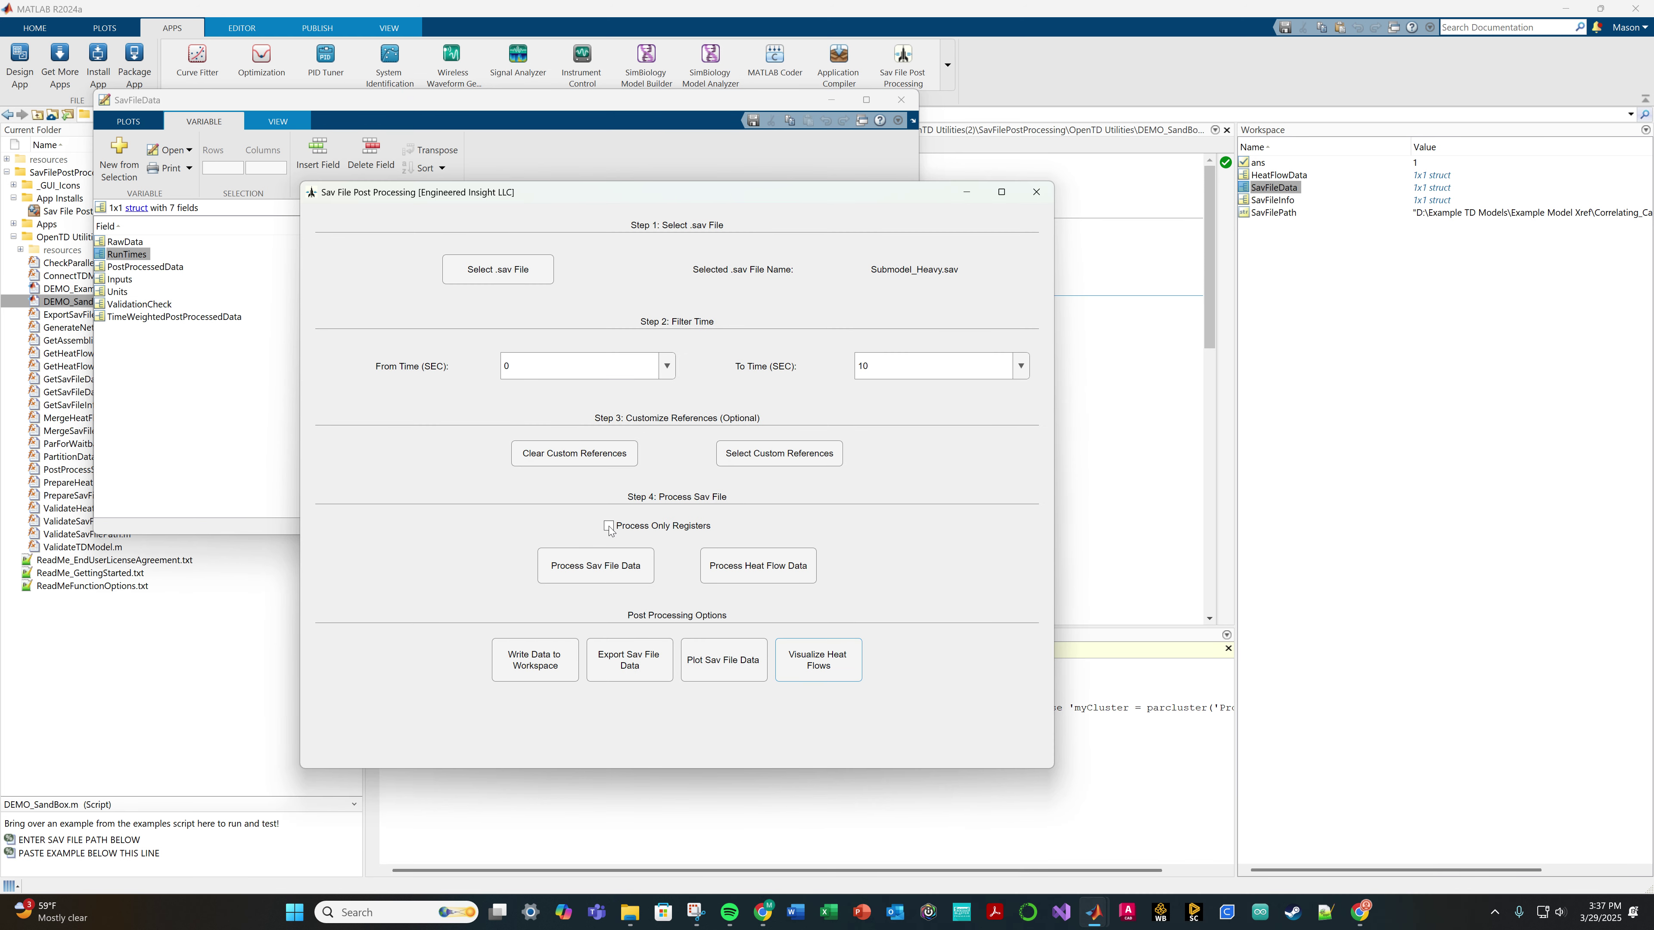
pyautogui.click(145, 368)
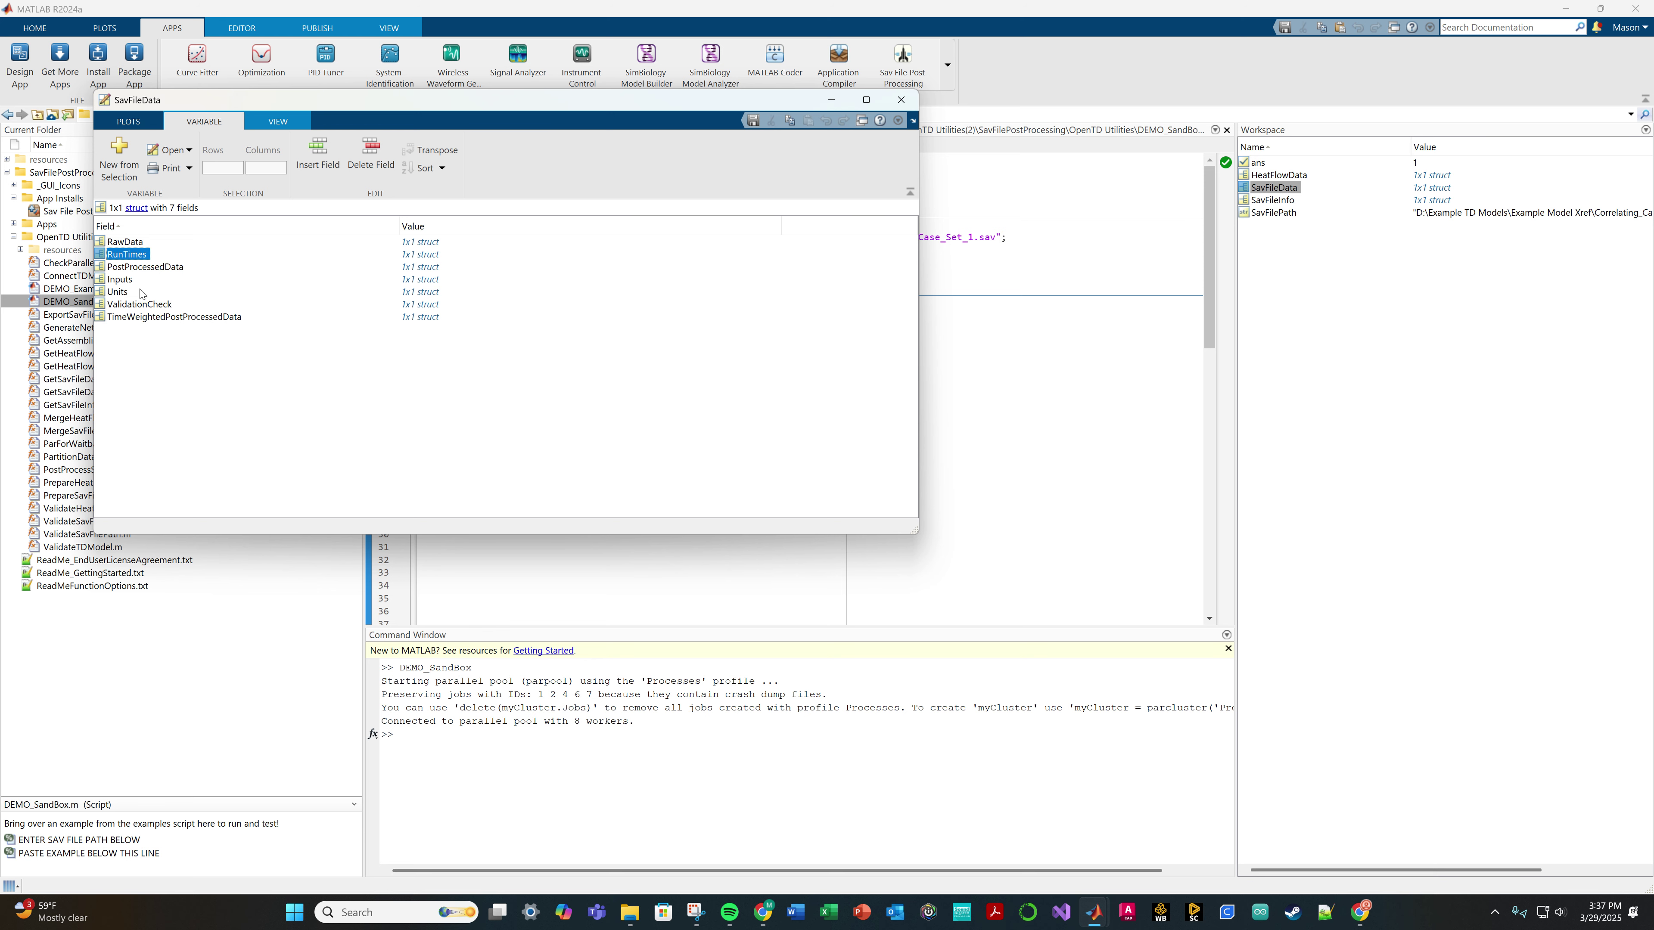
# - Close SavFileData, then open the HeatFlowData variable and its RawData field
pyautogui.click(137, 267)
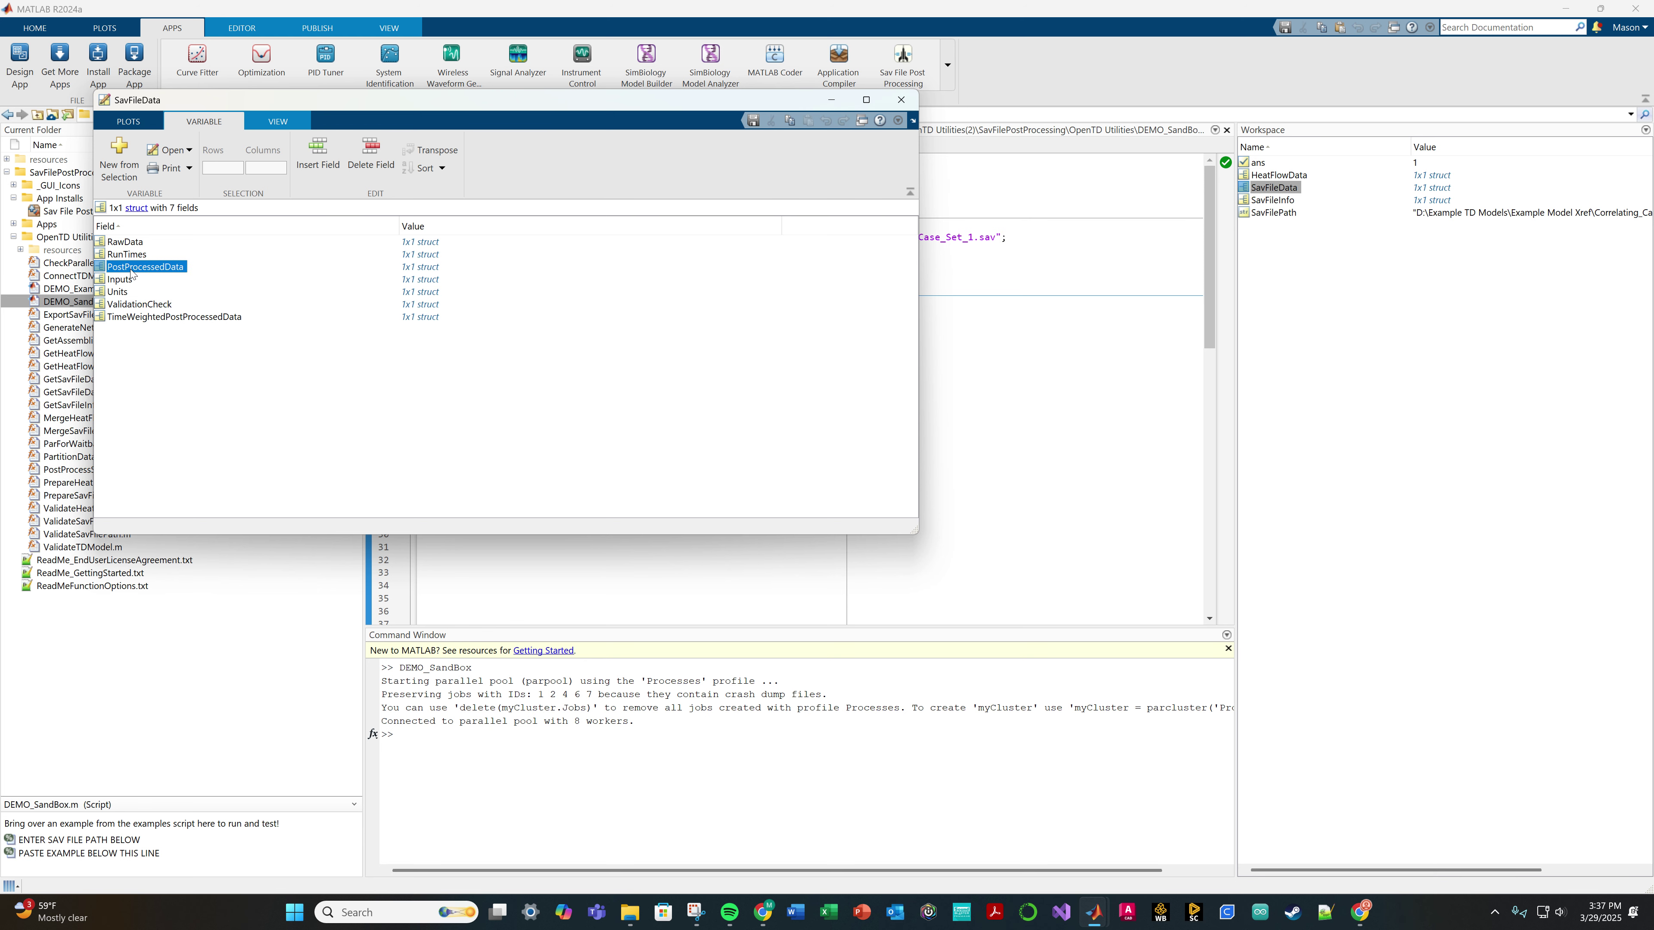
pyautogui.click(899, 100)
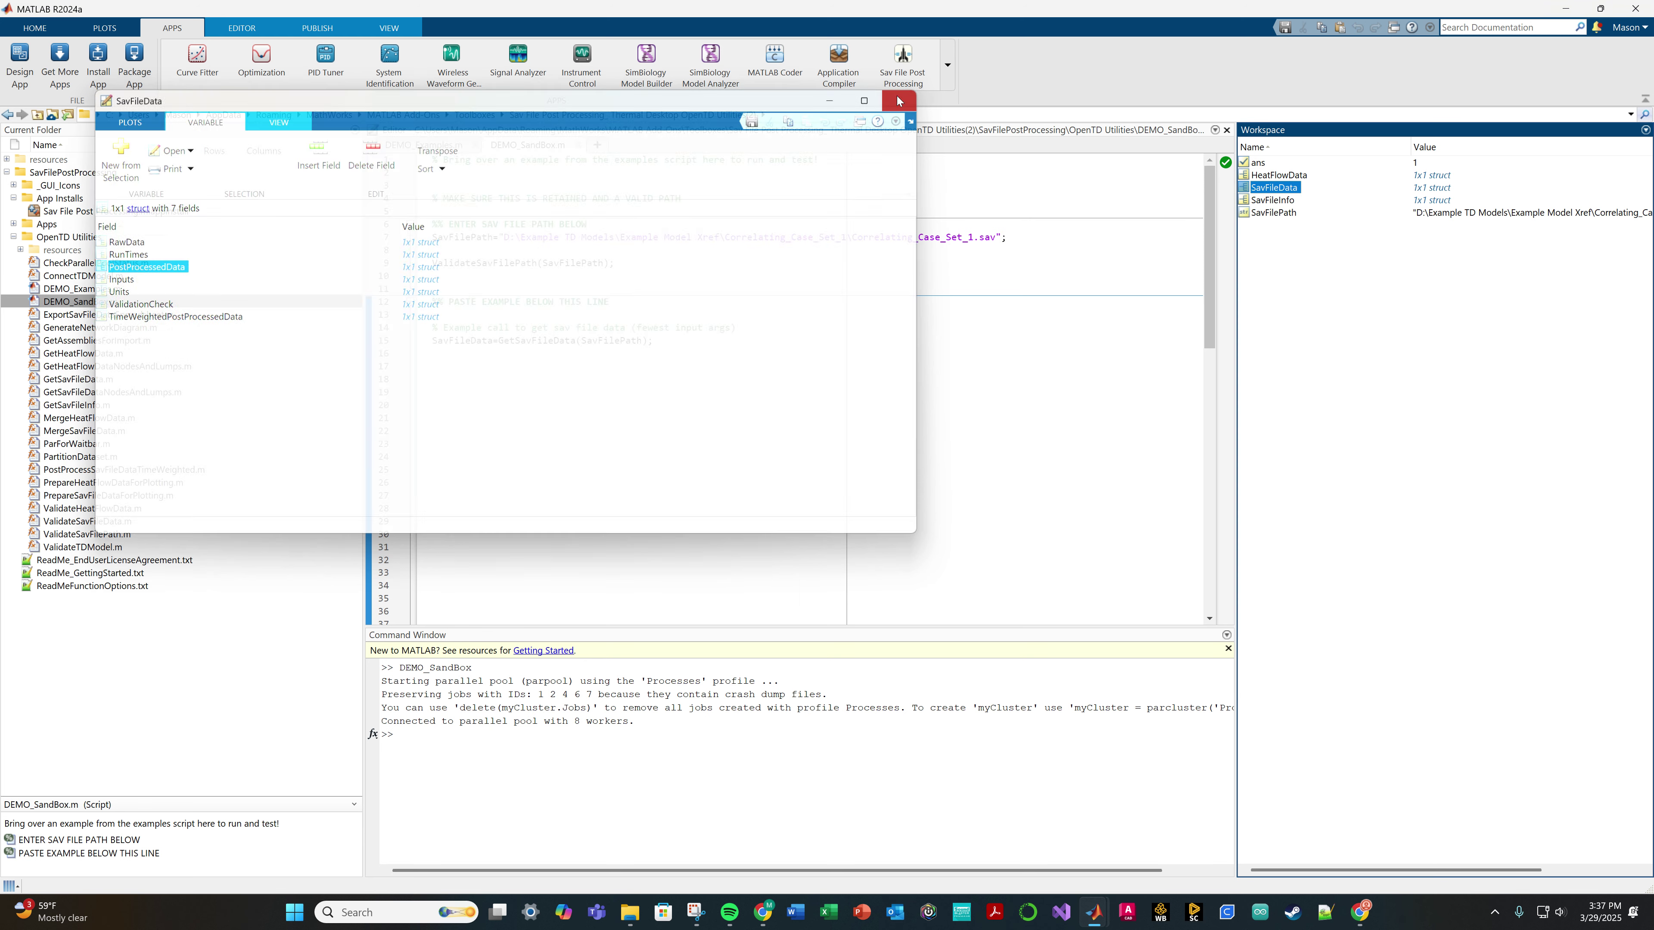
pyautogui.doubleClick(1280, 174)
pyautogui.moveTo(717, 265); pyautogui.dragTo(431, 200)
pyautogui.doubleClick(283, 354)
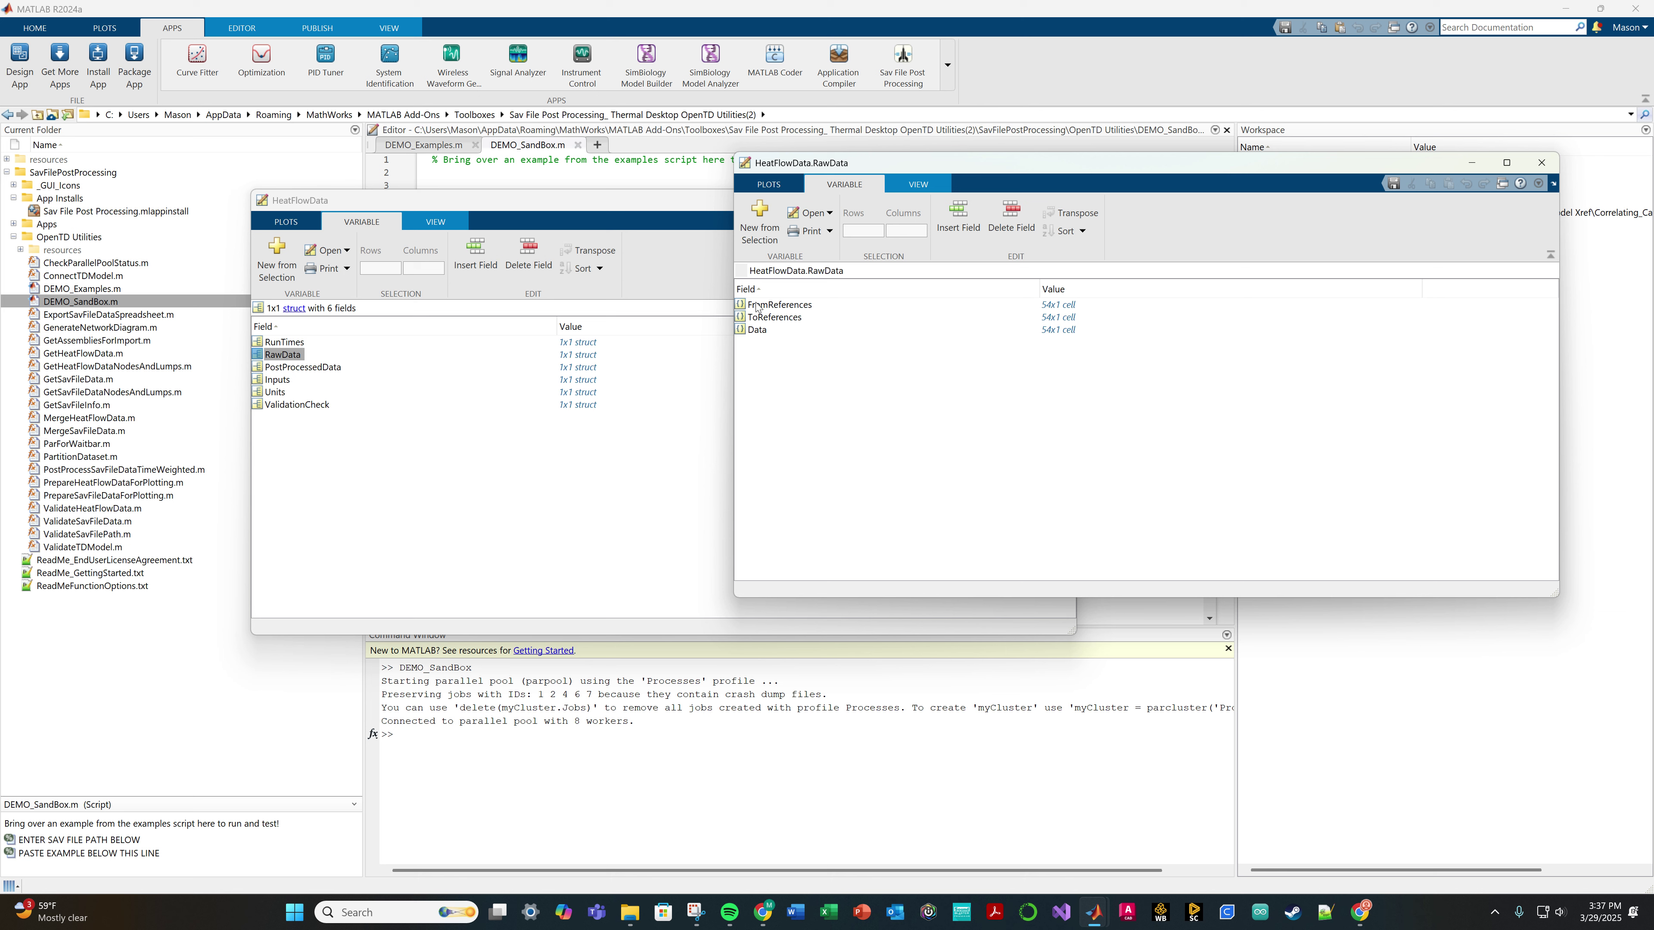
# - Review the reference lists in HeatFlowData.RawData and close all the HeatFlowData windows
pyautogui.doubleClick(775, 317)
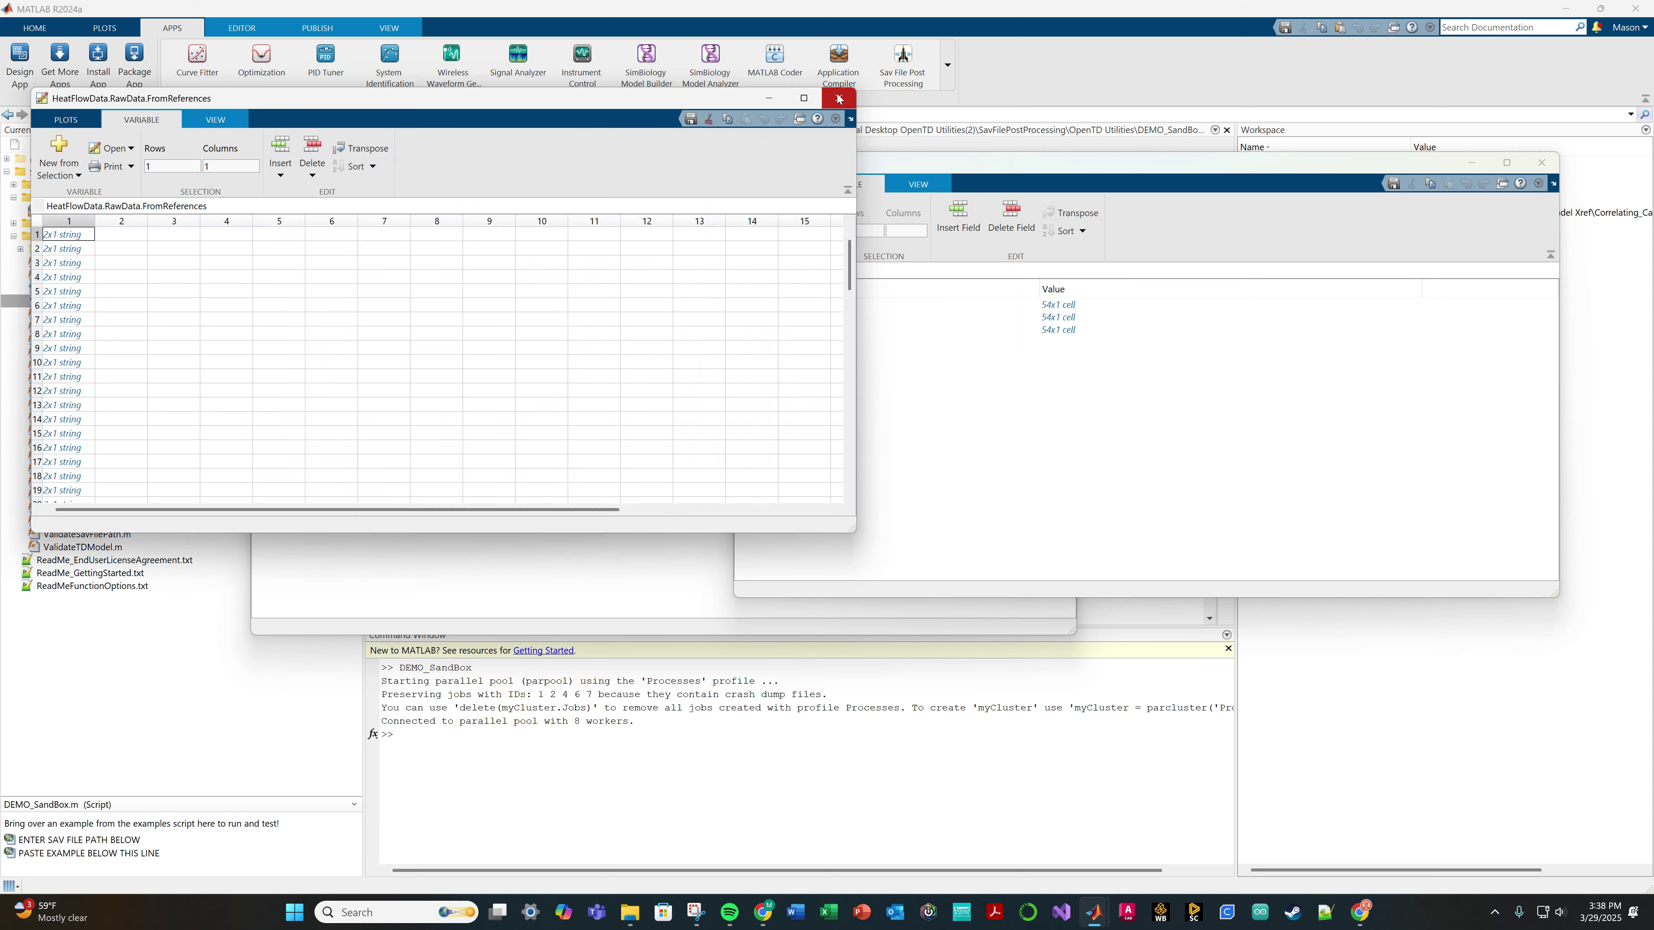
pyautogui.click(859, 89)
pyautogui.click(1542, 163)
pyautogui.click(1058, 200)
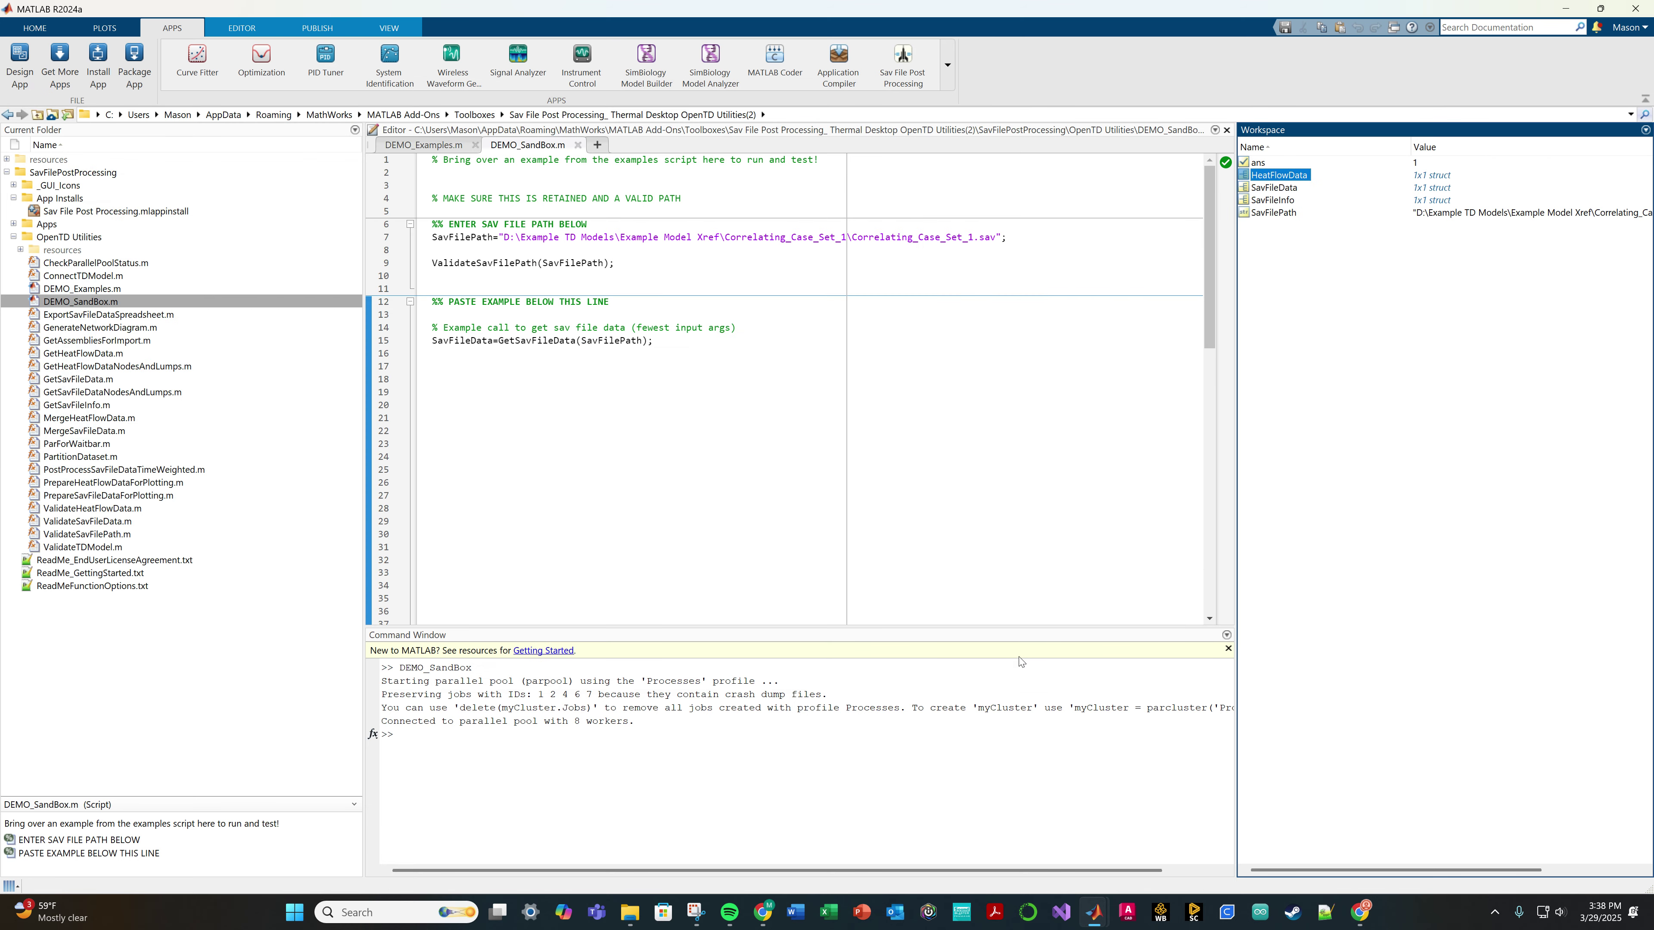
# - Process the heat flow data of Submodel_Heavy.sav from 0 to 10 seconds in Sav File Post Processing, then close its window
pyautogui.moveTo(1106, 915)
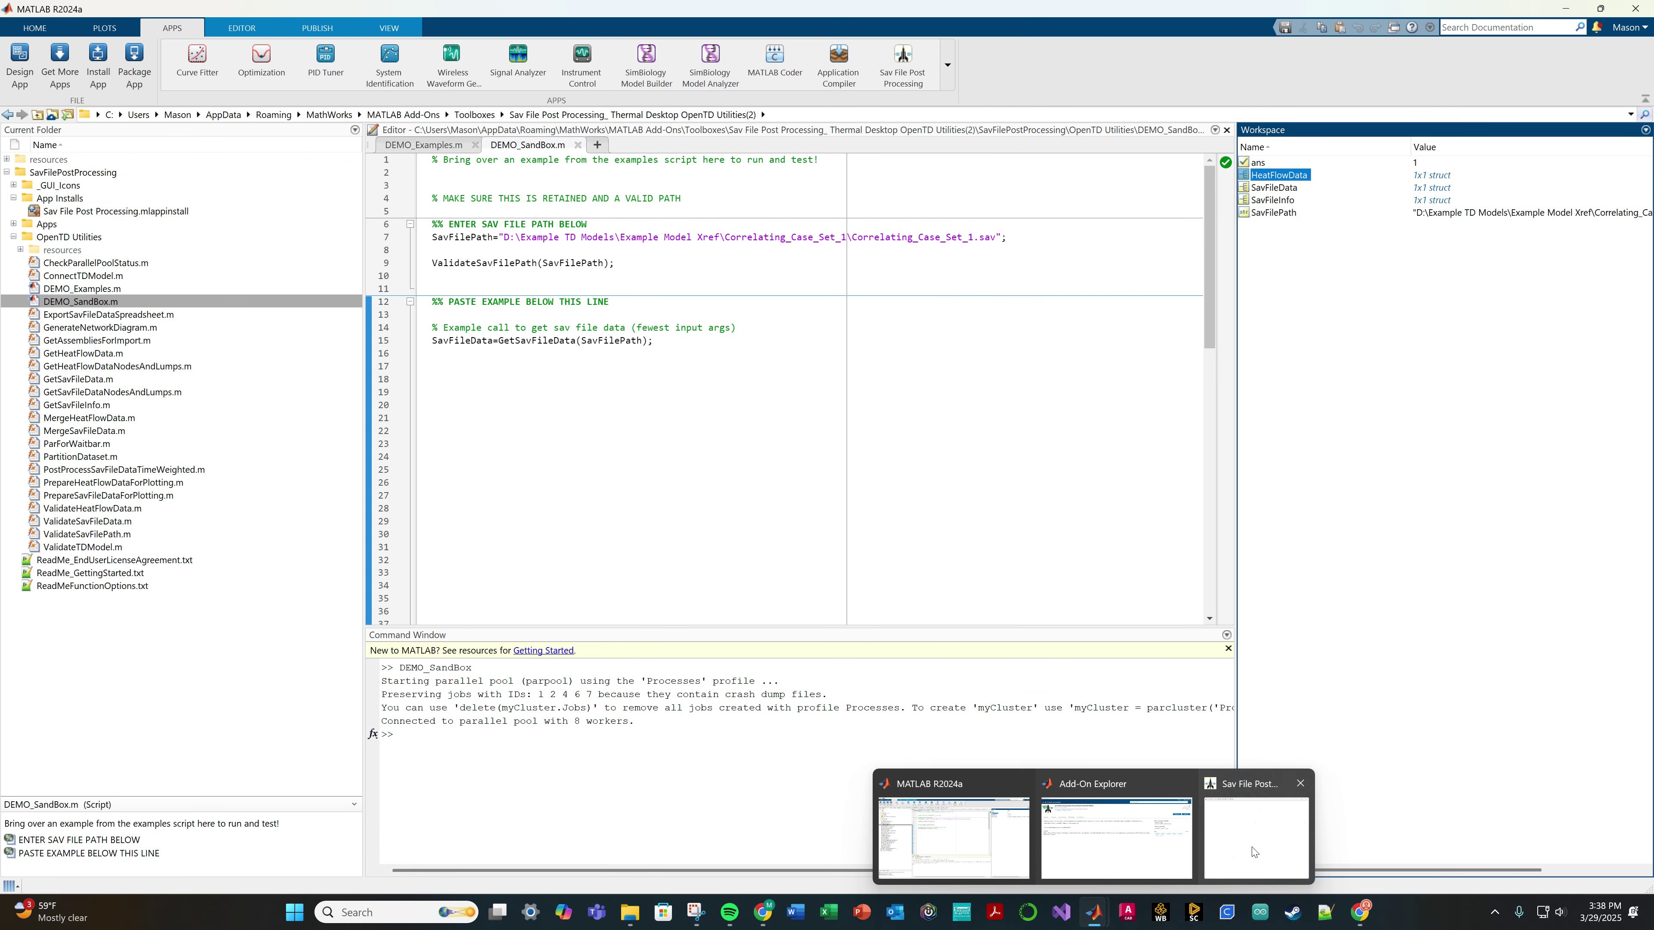
pyautogui.click(964, 840)
pyautogui.click(758, 566)
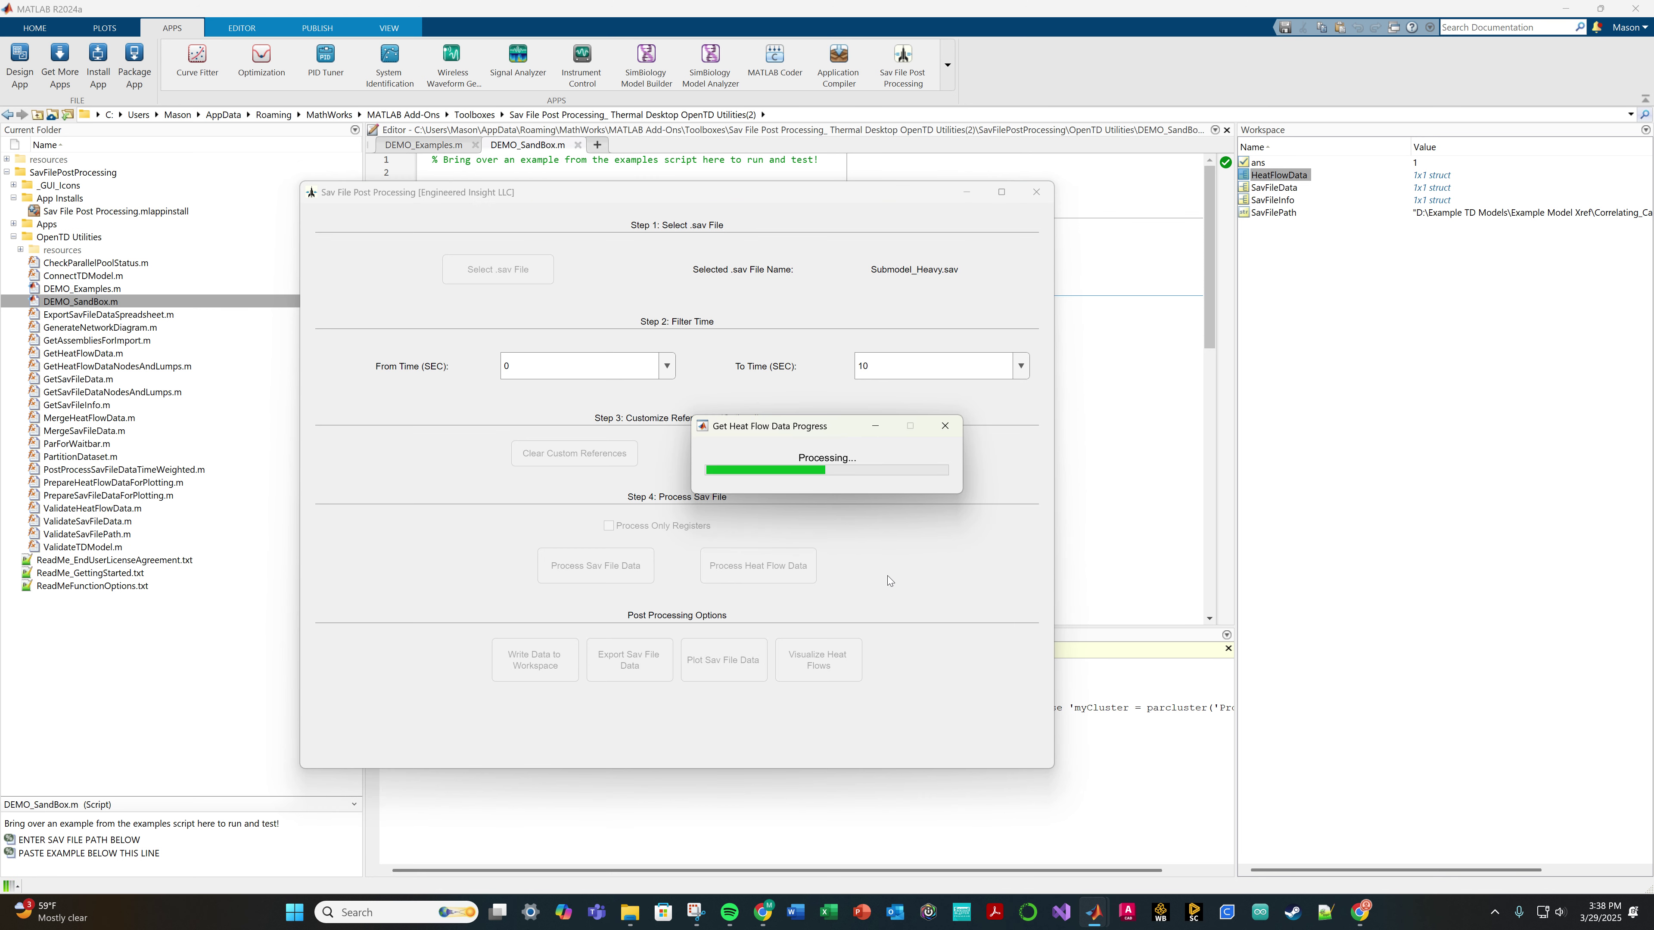
pyautogui.click(1036, 192)
# - Reopen HeatFlowData, go into its RawData field and open the FromReferences list
pyautogui.doubleClick(1279, 175)
pyautogui.doubleClick(195, 293)
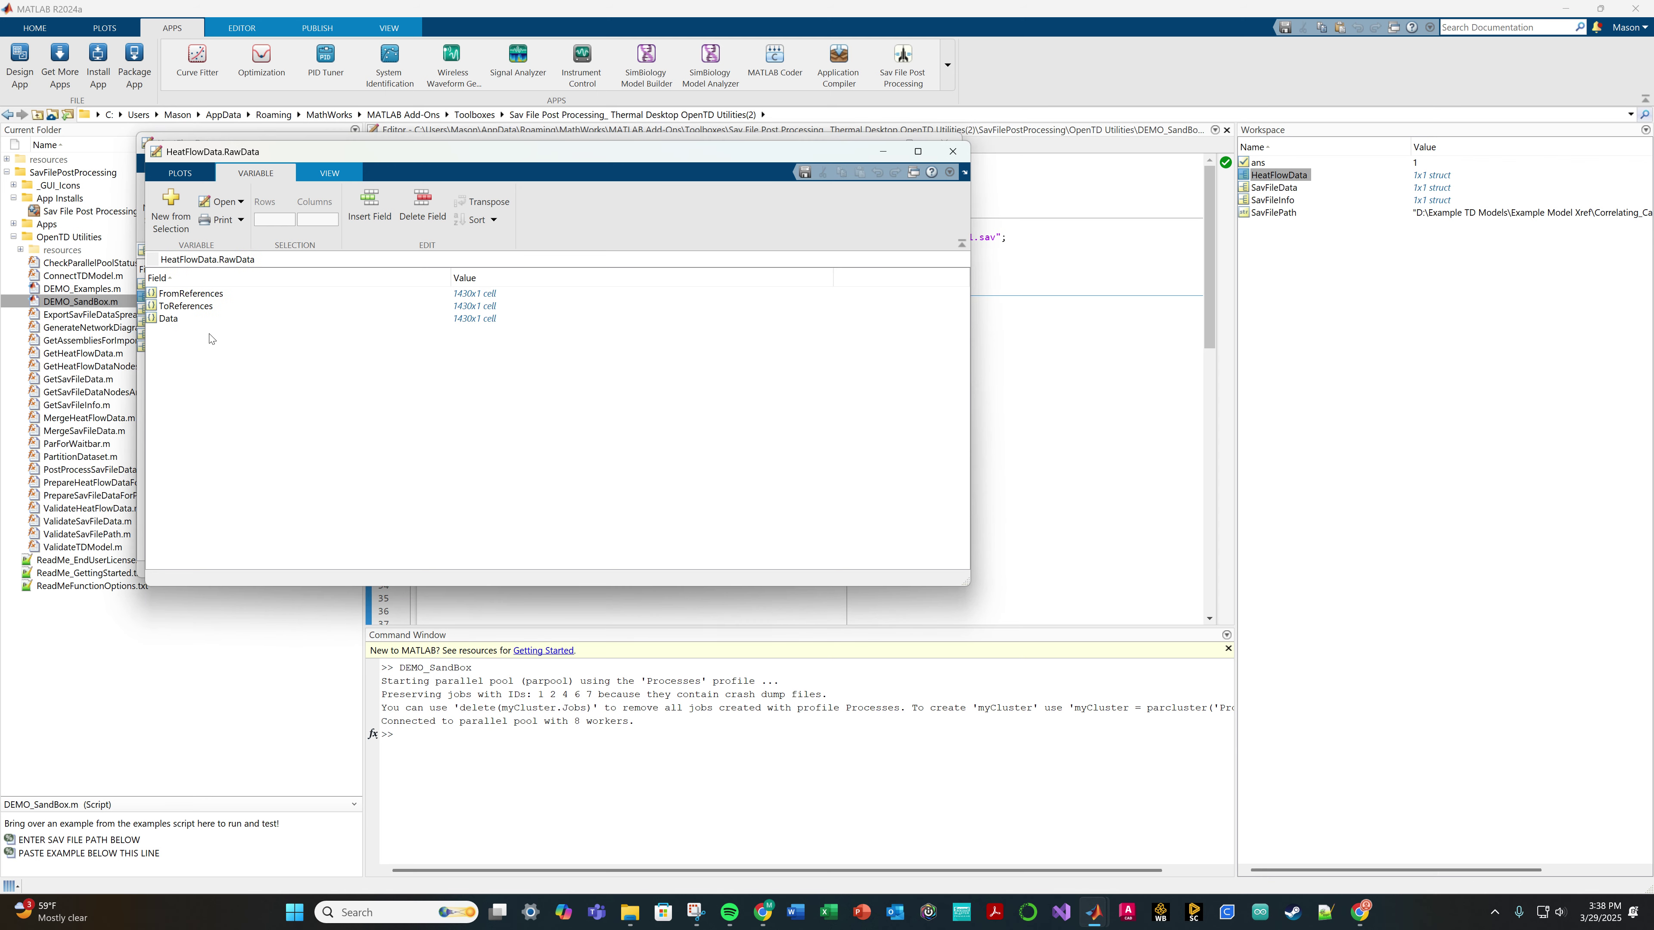
pyautogui.click(194, 298)
pyautogui.doubleClick(194, 294)
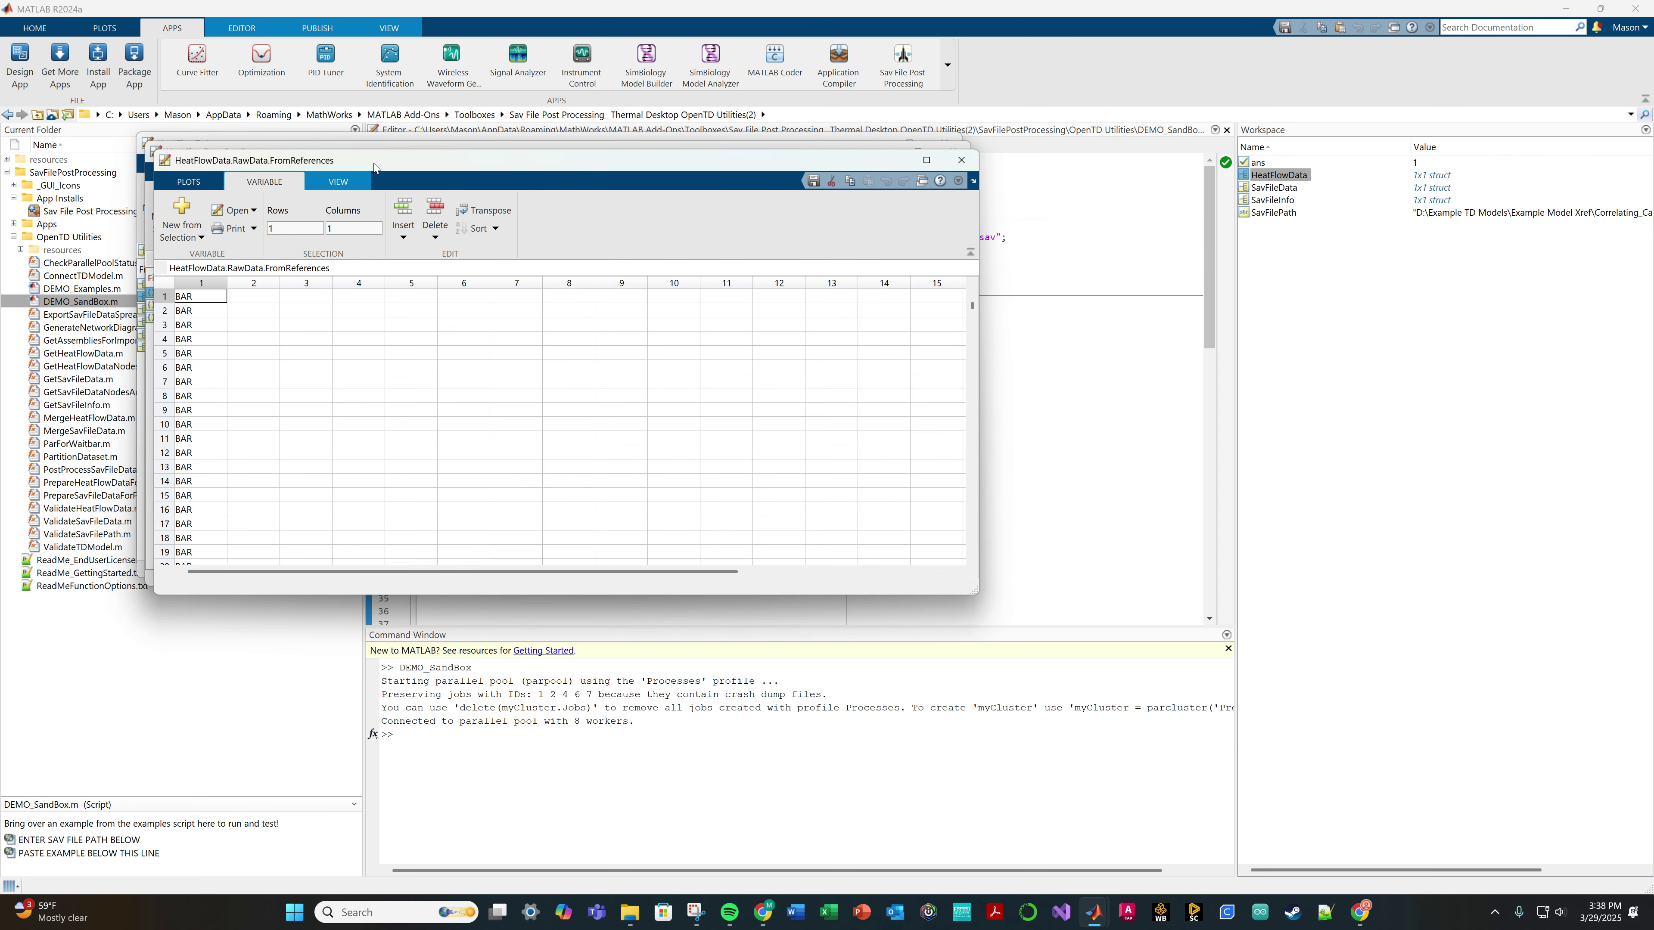
# - Move the HeatFlowData windows aside, check the ThermalSubmodels and FluidSubmodels fields in SavFileInfo, and close SavFileInfo
pyautogui.moveTo(373, 163); pyautogui.dragTo(0, 162)
pyautogui.moveTo(279, 154); pyautogui.dragTo(720, 203)
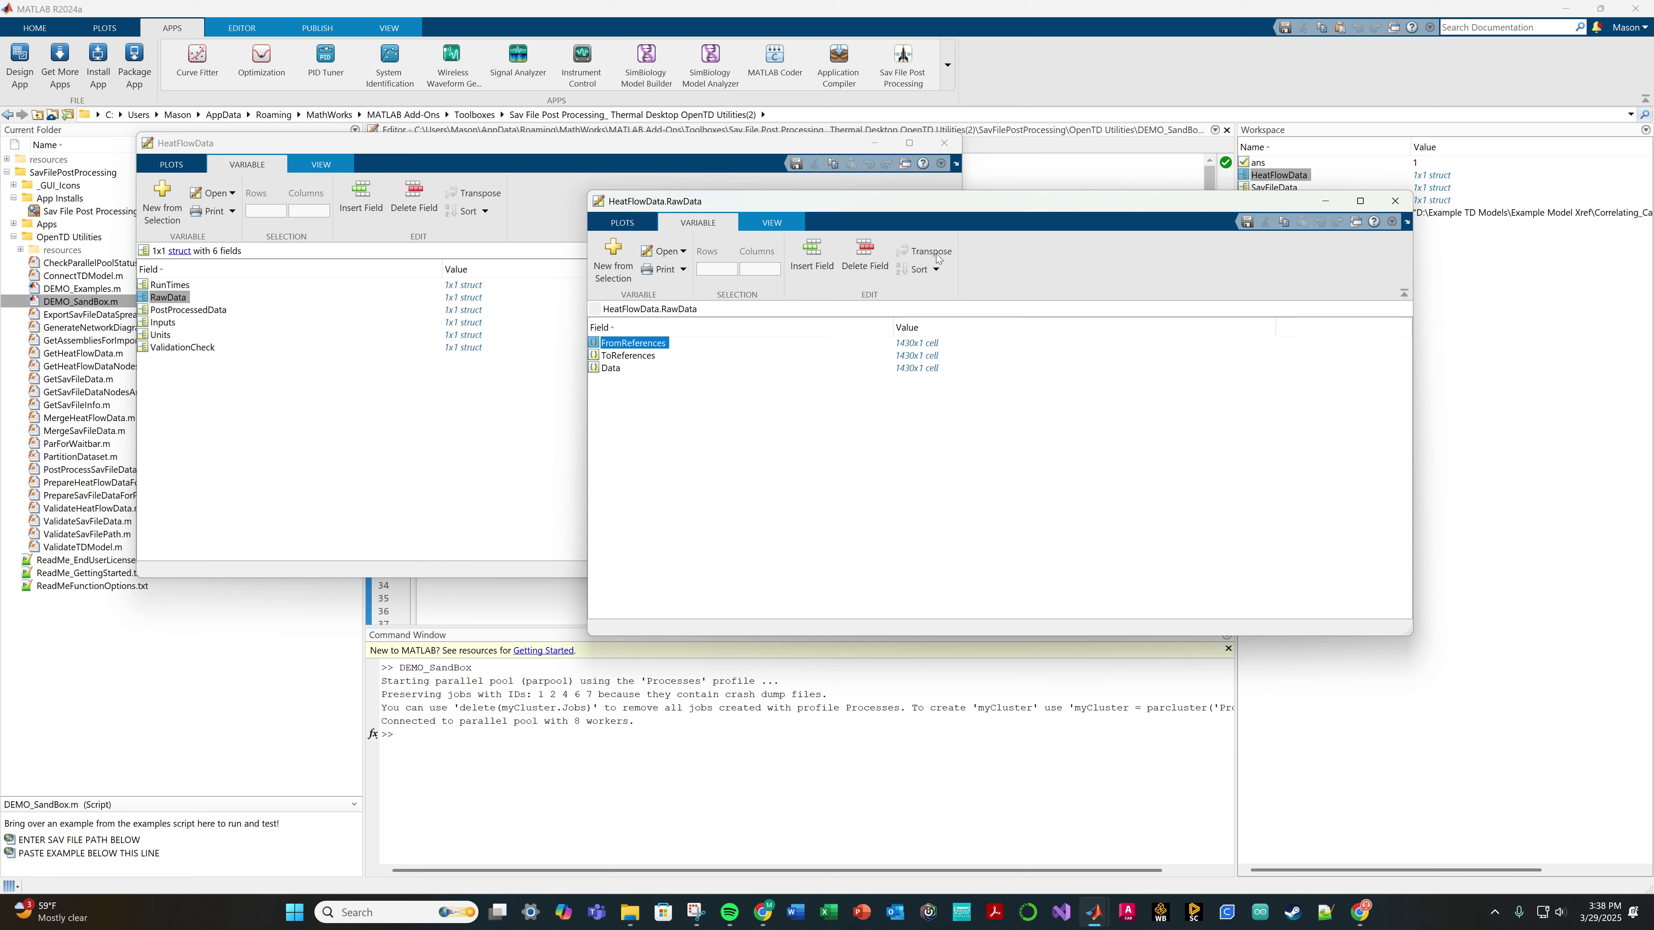
pyautogui.moveTo(1019, 206); pyautogui.dragTo(615, 199)
pyautogui.doubleClick(1275, 200)
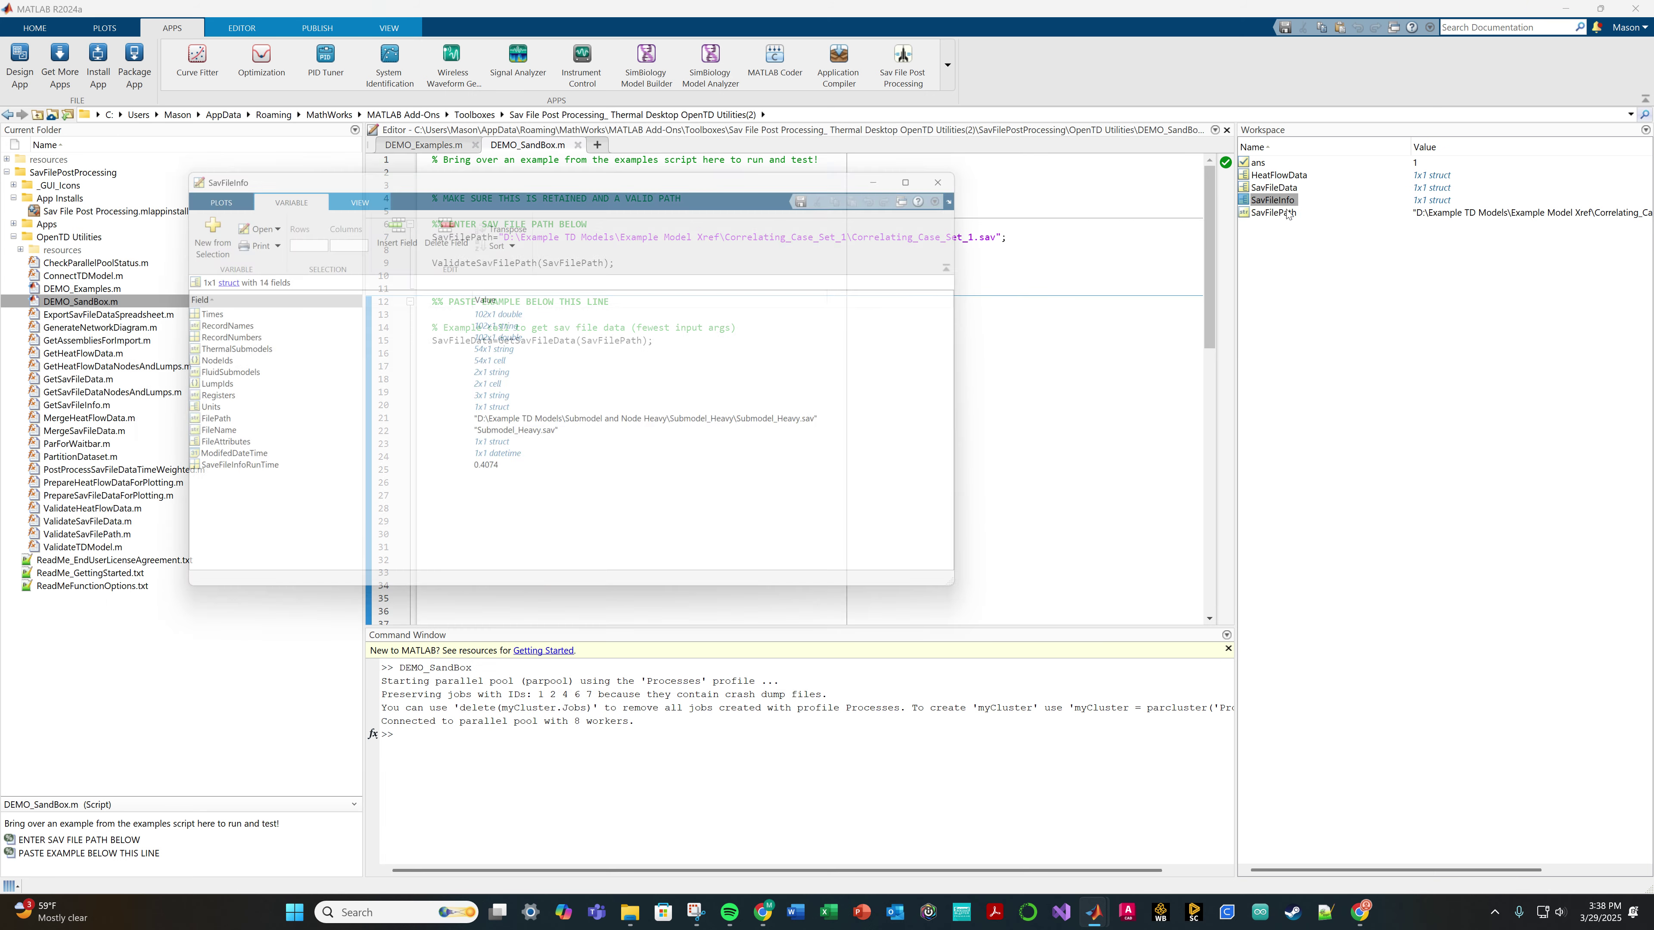
pyautogui.click(225, 348)
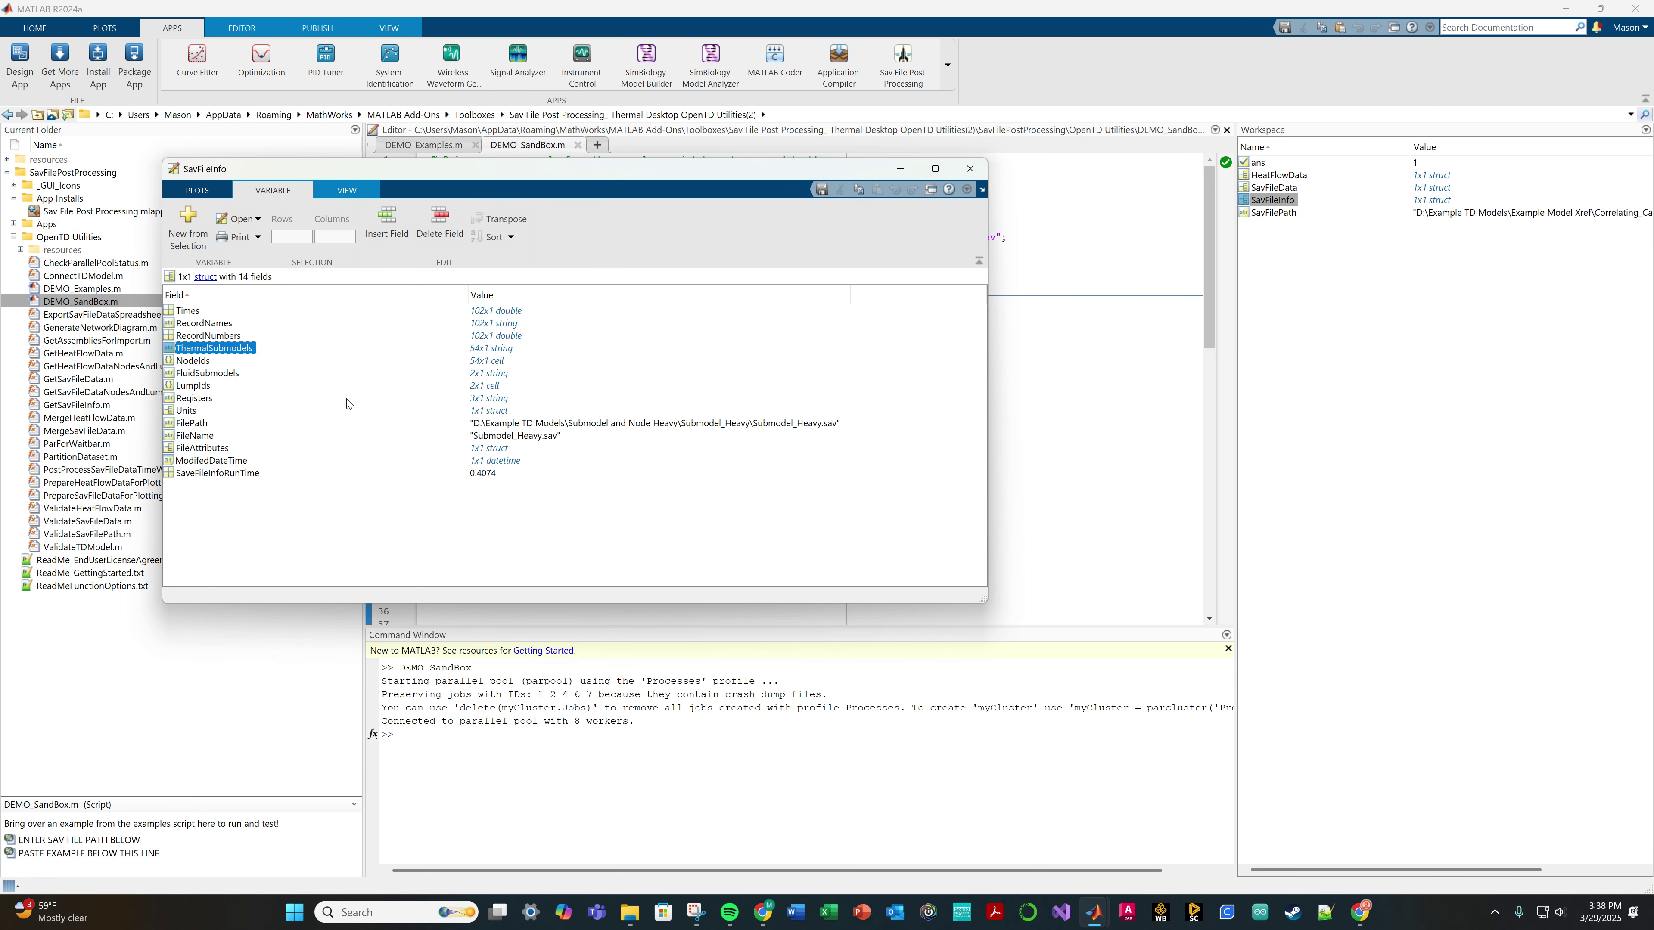
pyautogui.click(479, 351)
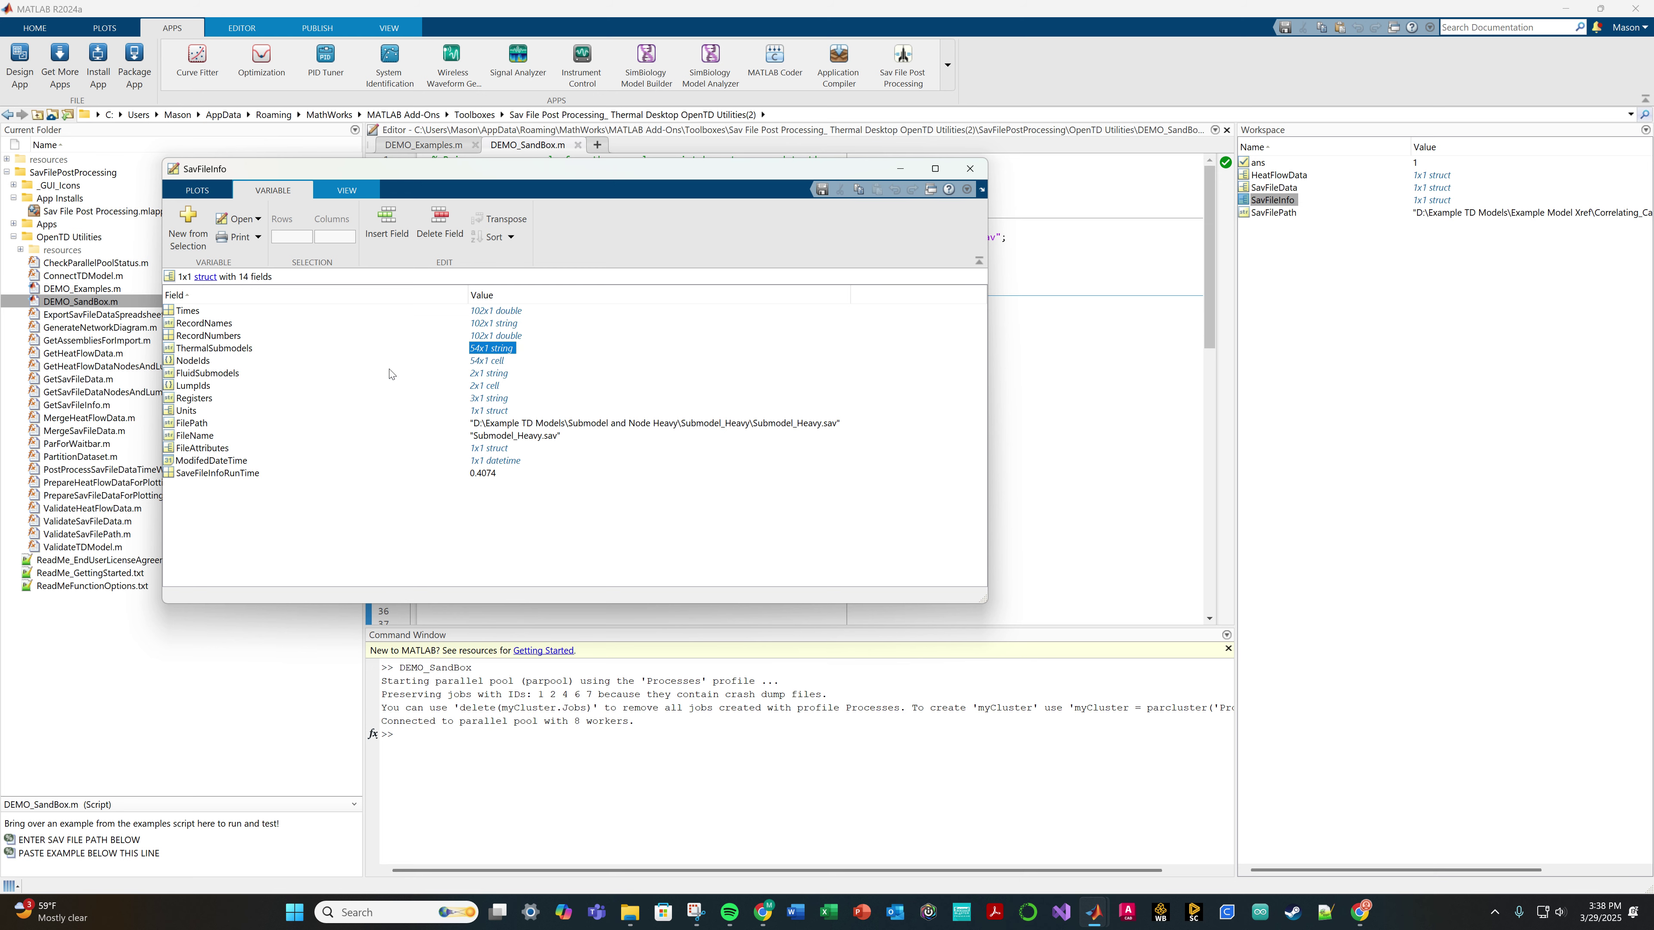
pyautogui.click(222, 351)
pyautogui.click(204, 374)
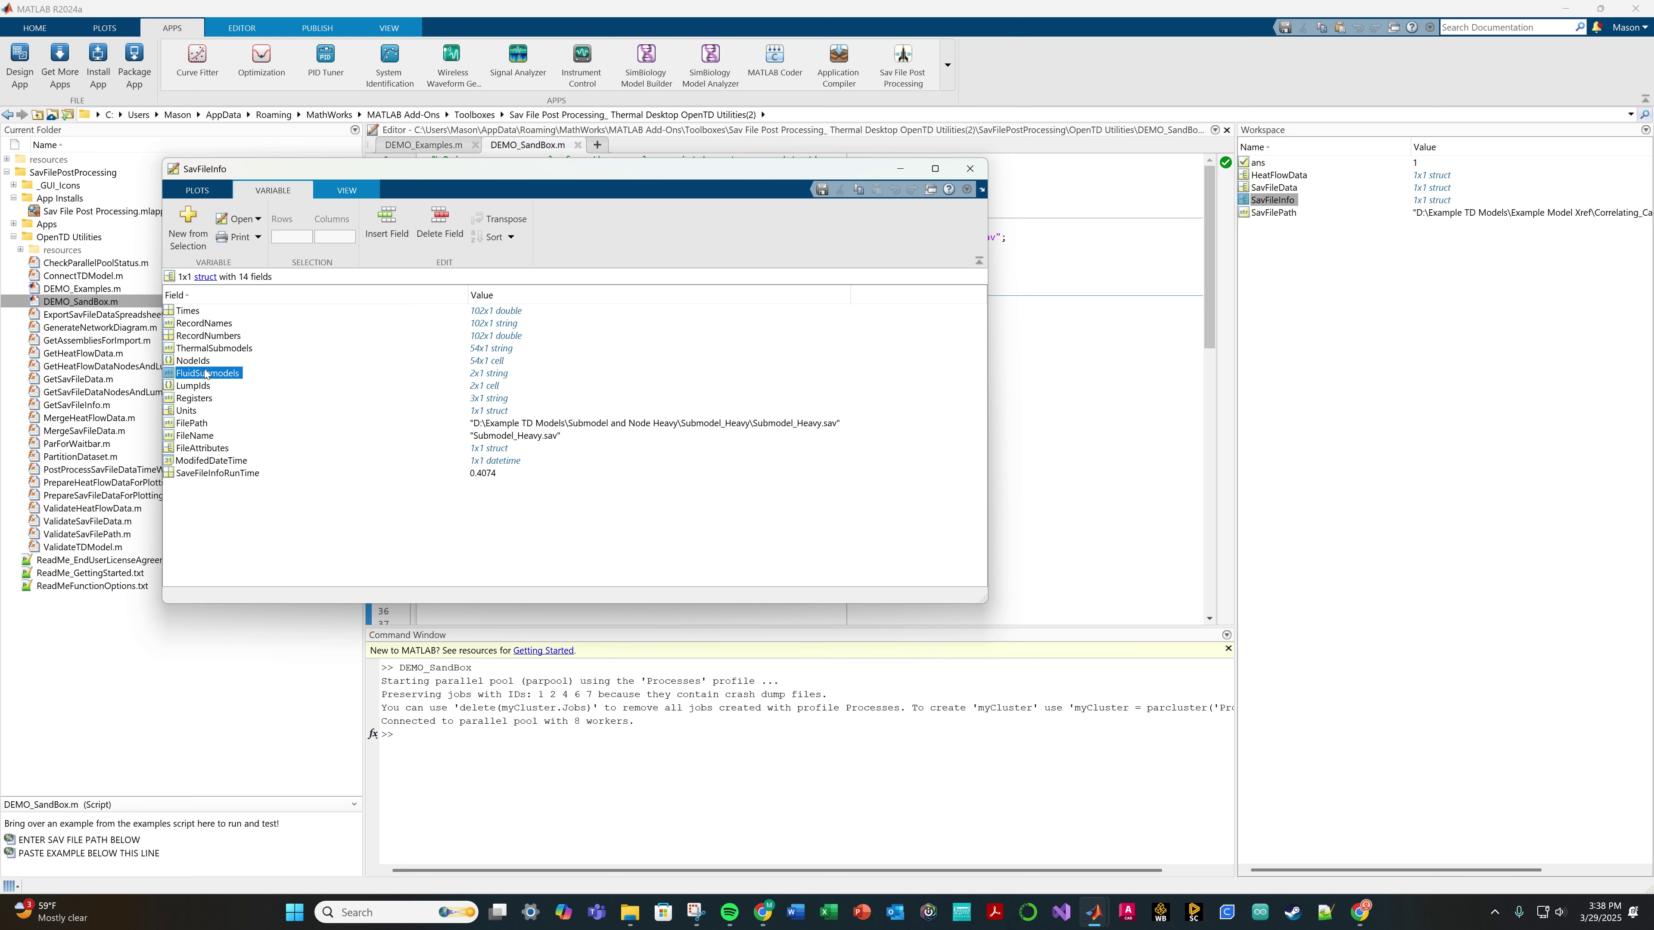
pyautogui.click(970, 171)
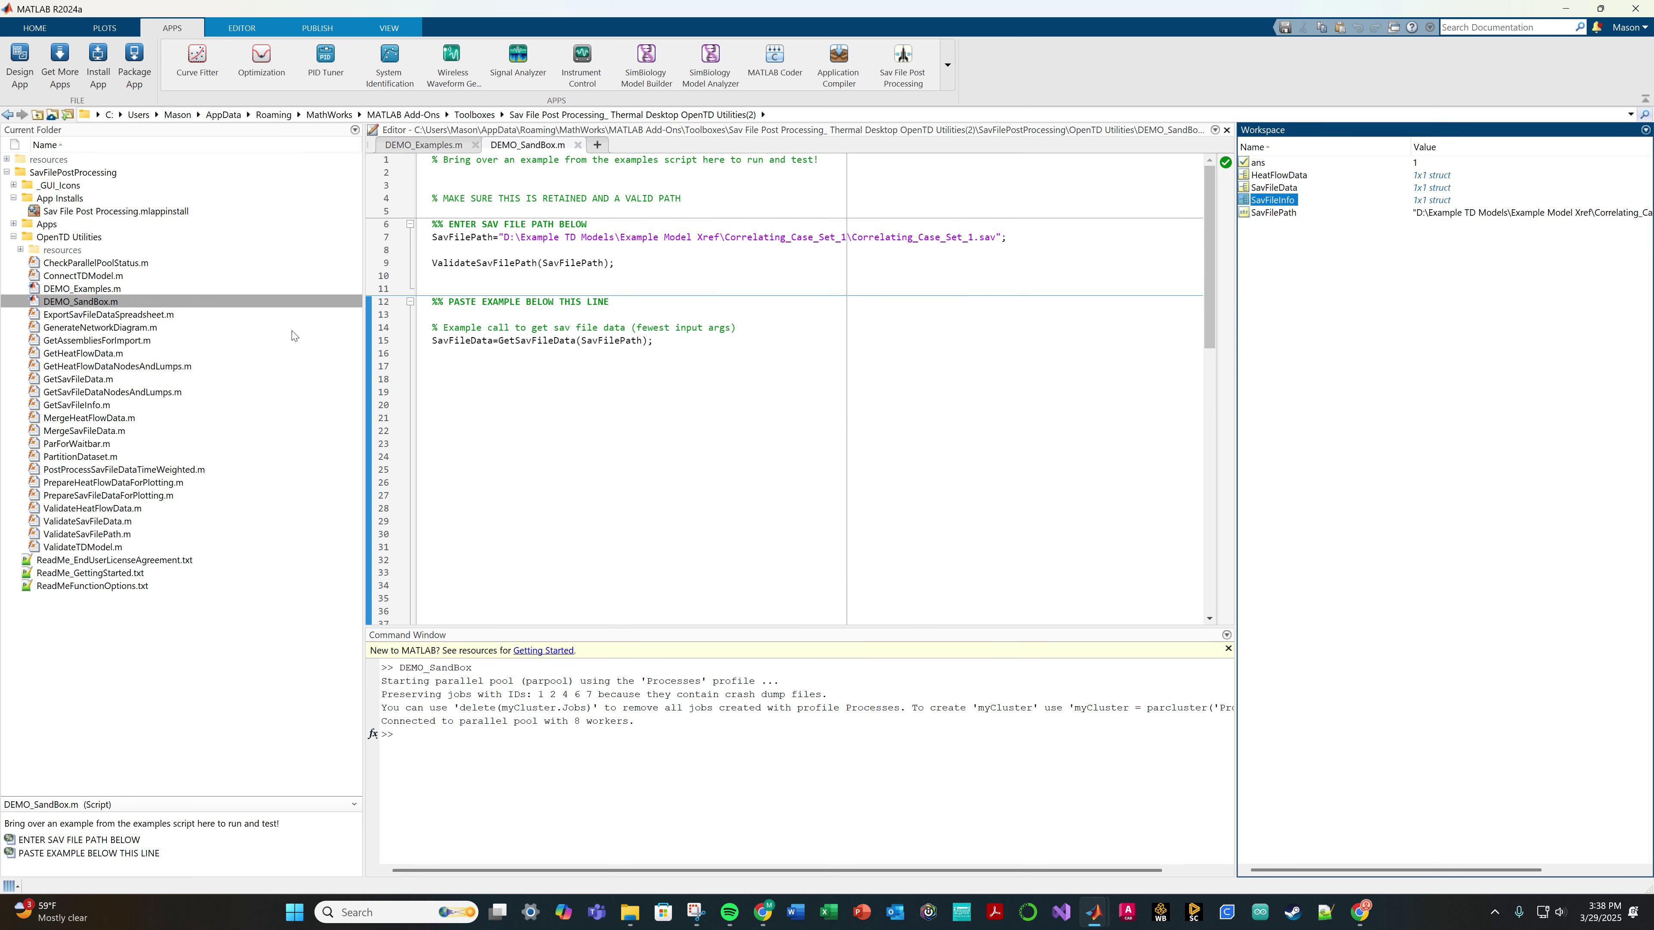
# - Close the old FromReferences window, reopen HeatFlowData, and place its raw ToReferences list beside the FromReferences list for comparison
pyautogui.moveTo(721, 224); pyautogui.dragTo(751, 206)
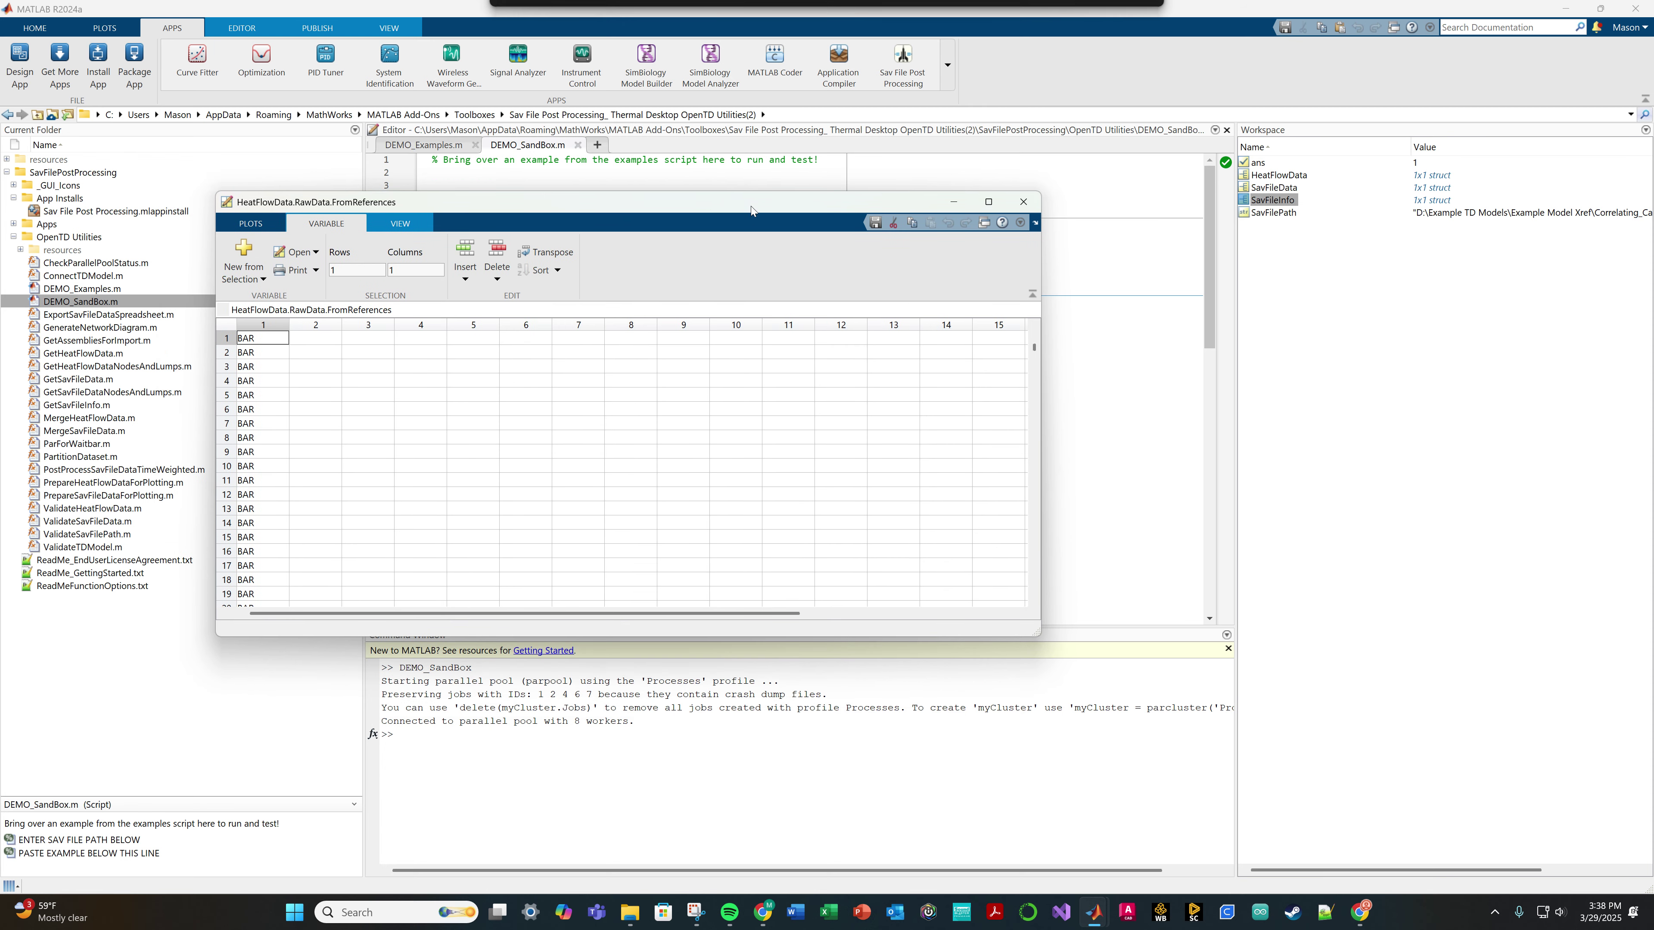
pyautogui.click(1021, 203)
pyautogui.doubleClick(1278, 174)
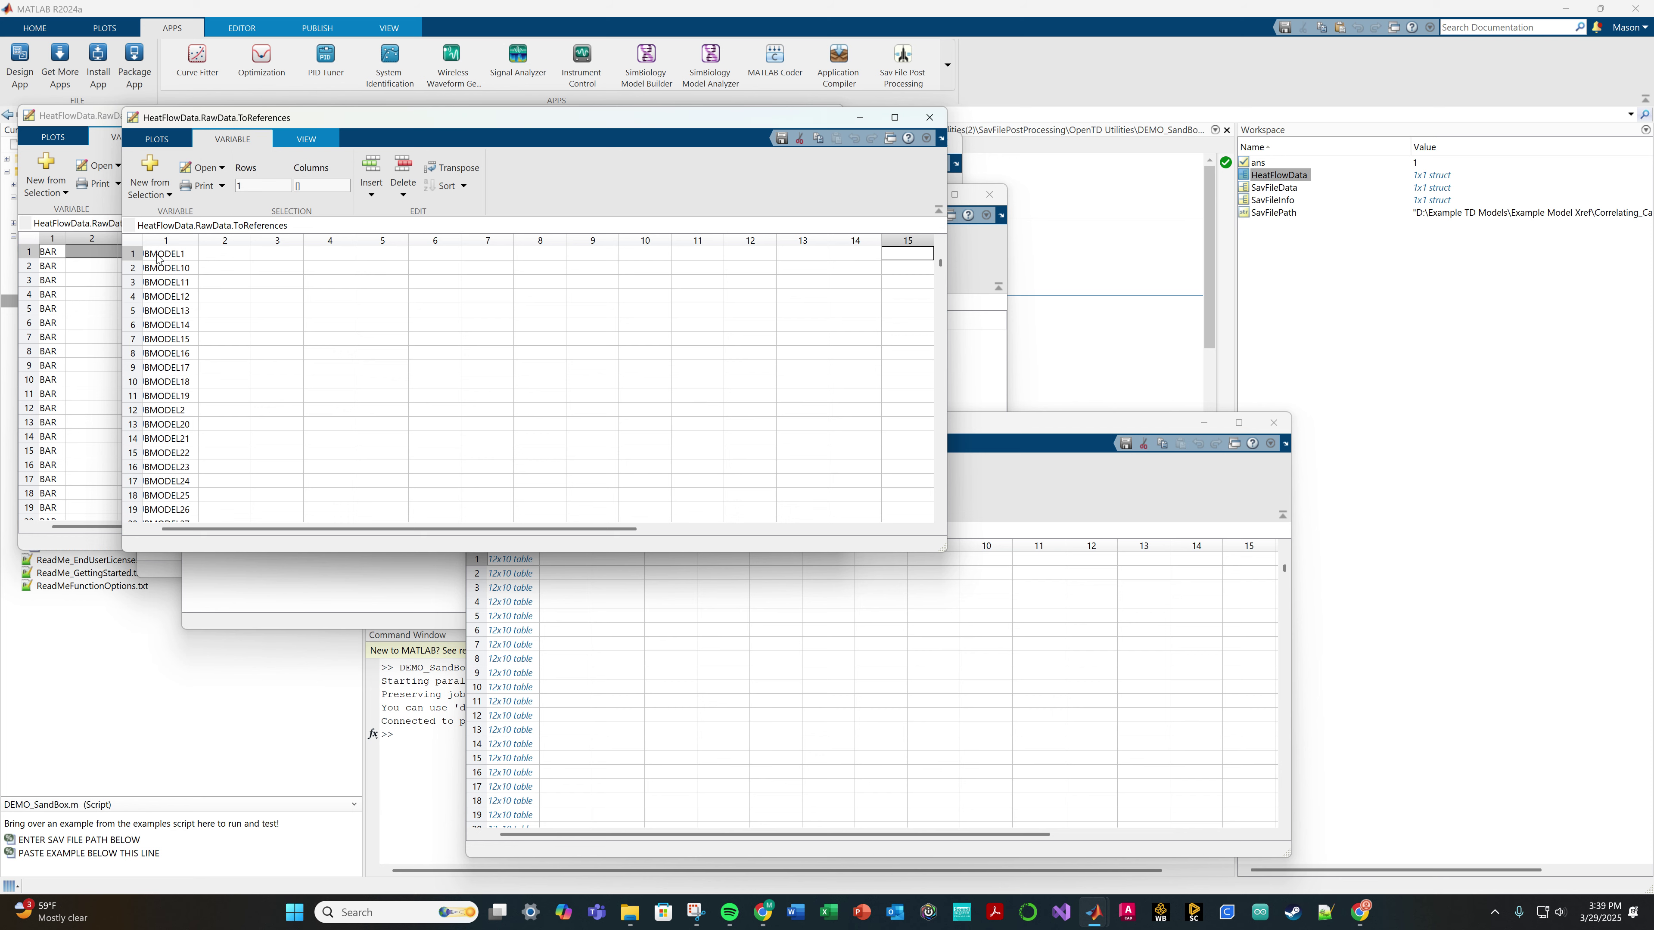
pyautogui.click(202, 240)
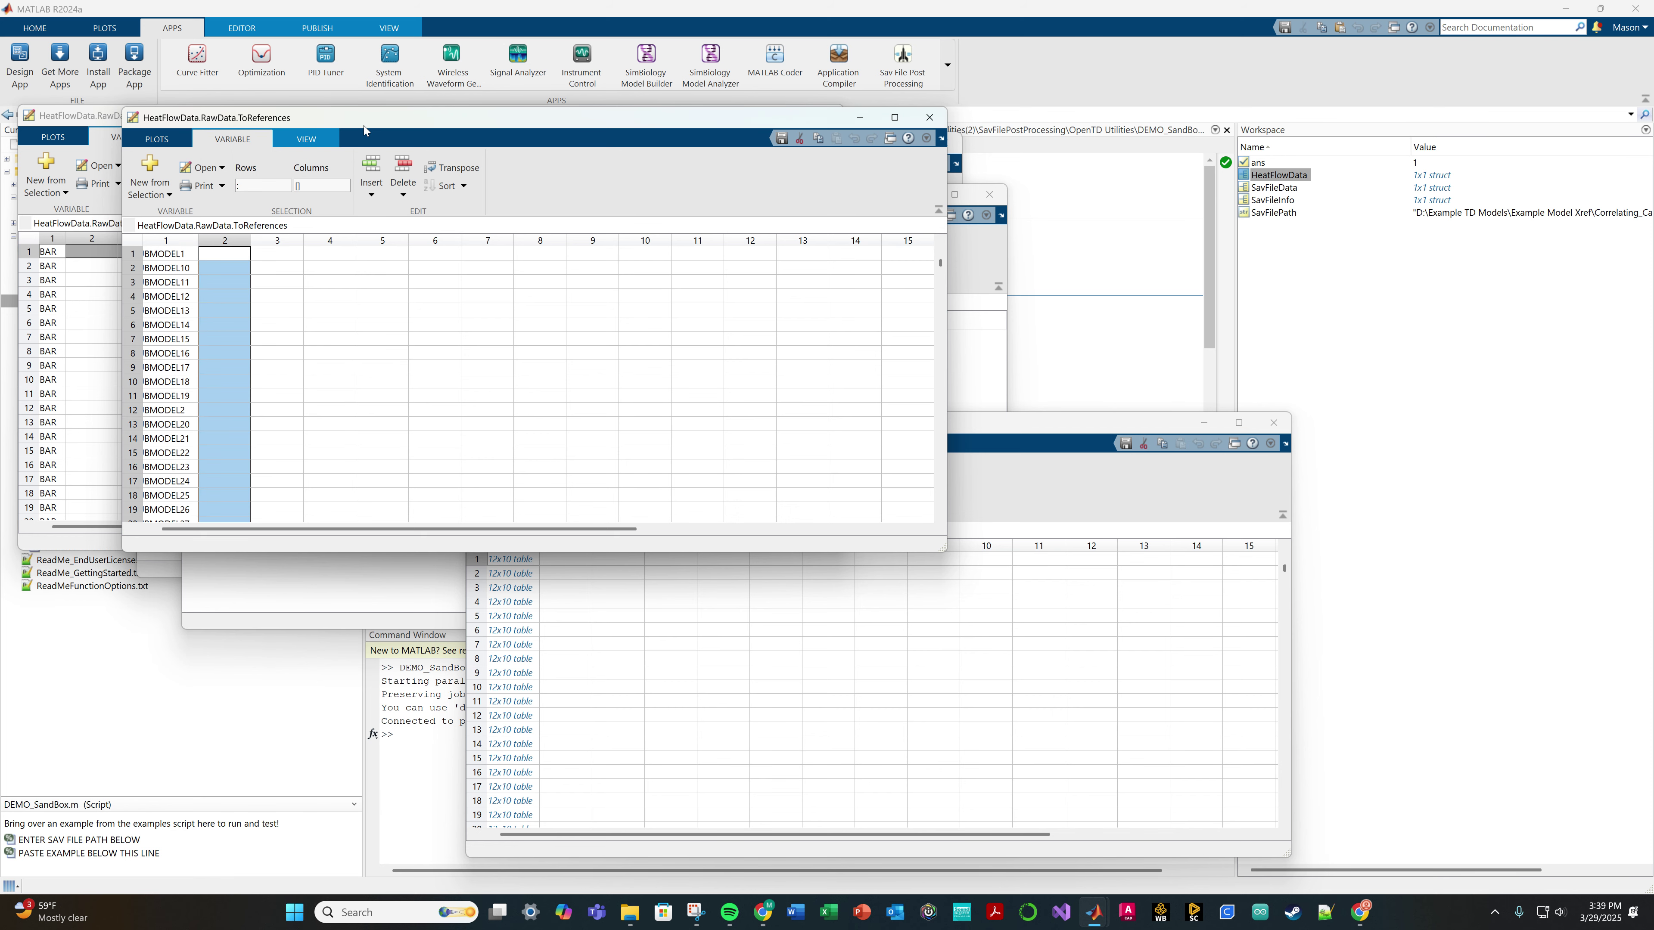
pyautogui.moveTo(495, 117); pyautogui.dragTo(1145, 80)
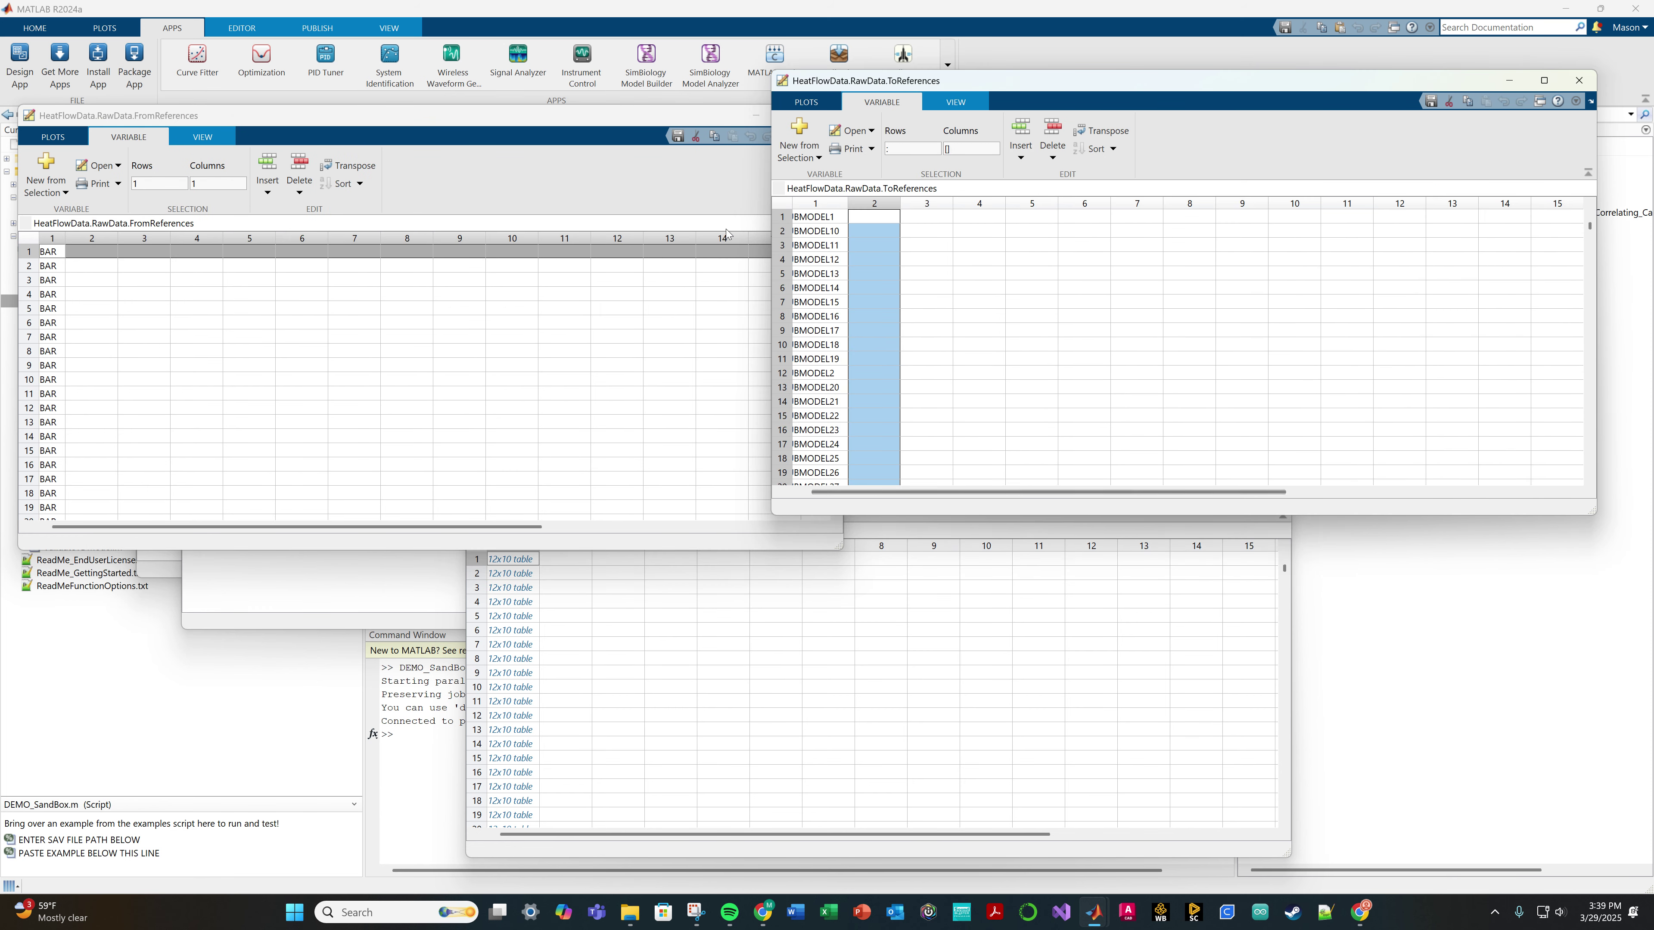
# - Open the first table in HeatFlowData.RawData.Data, review its heat rate and count columns, and close the table
pyautogui.click(875, 657)
pyautogui.doubleClick(521, 562)
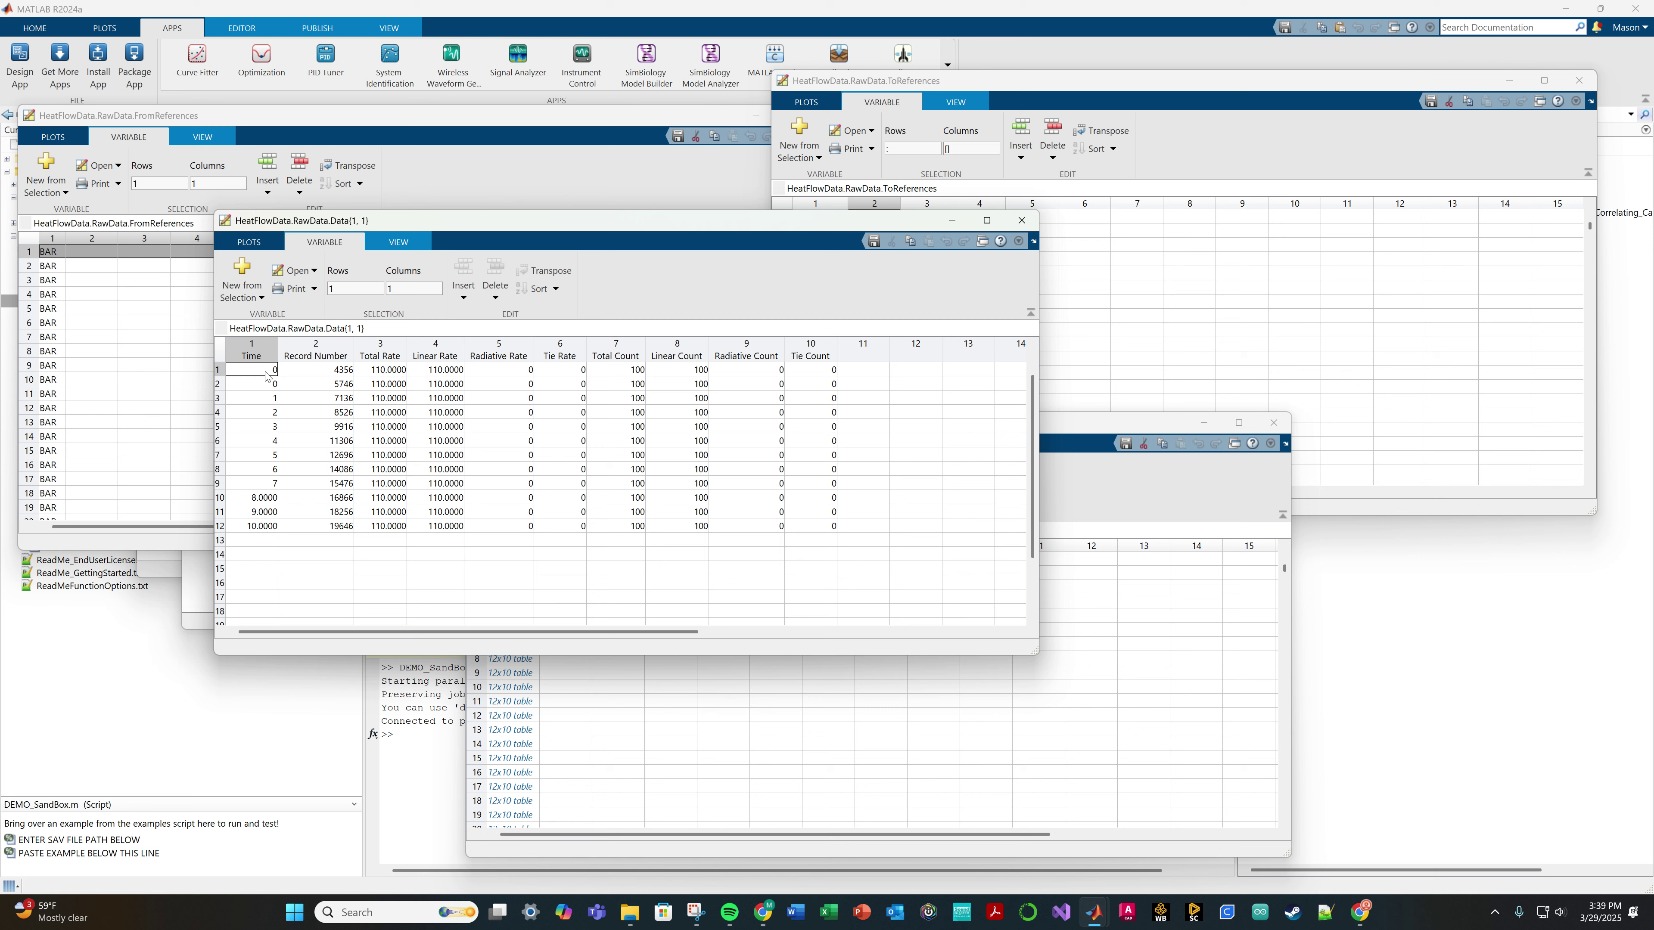
pyautogui.click(393, 371)
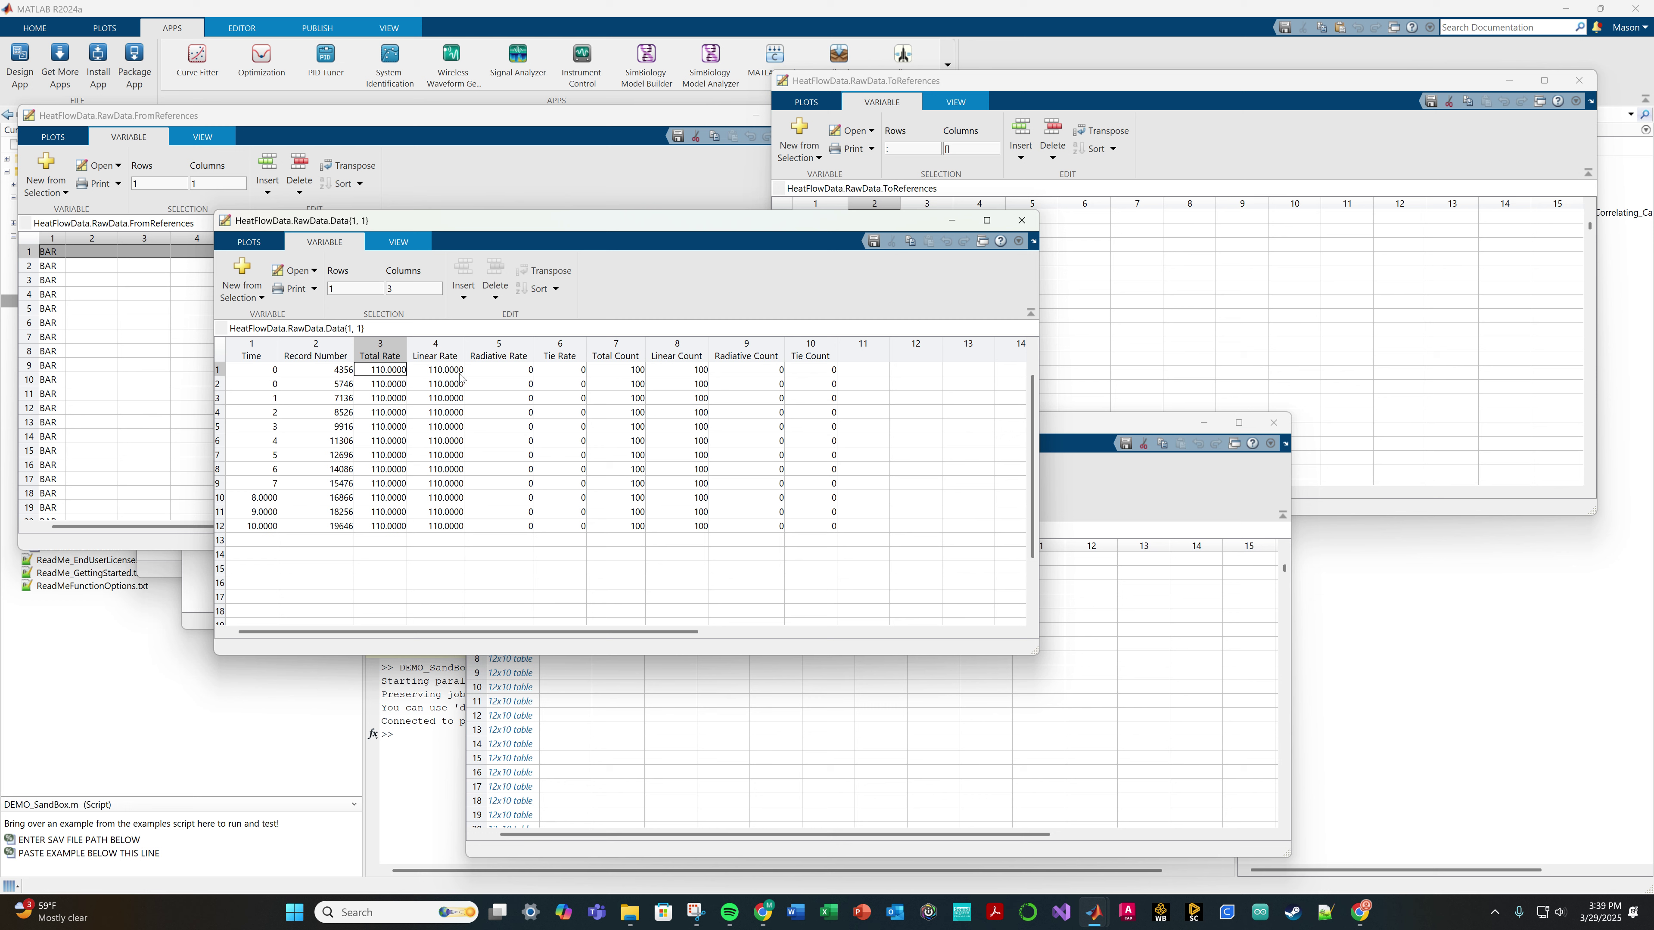
pyautogui.click(521, 374)
pyautogui.click(678, 370)
pyautogui.click(1021, 220)
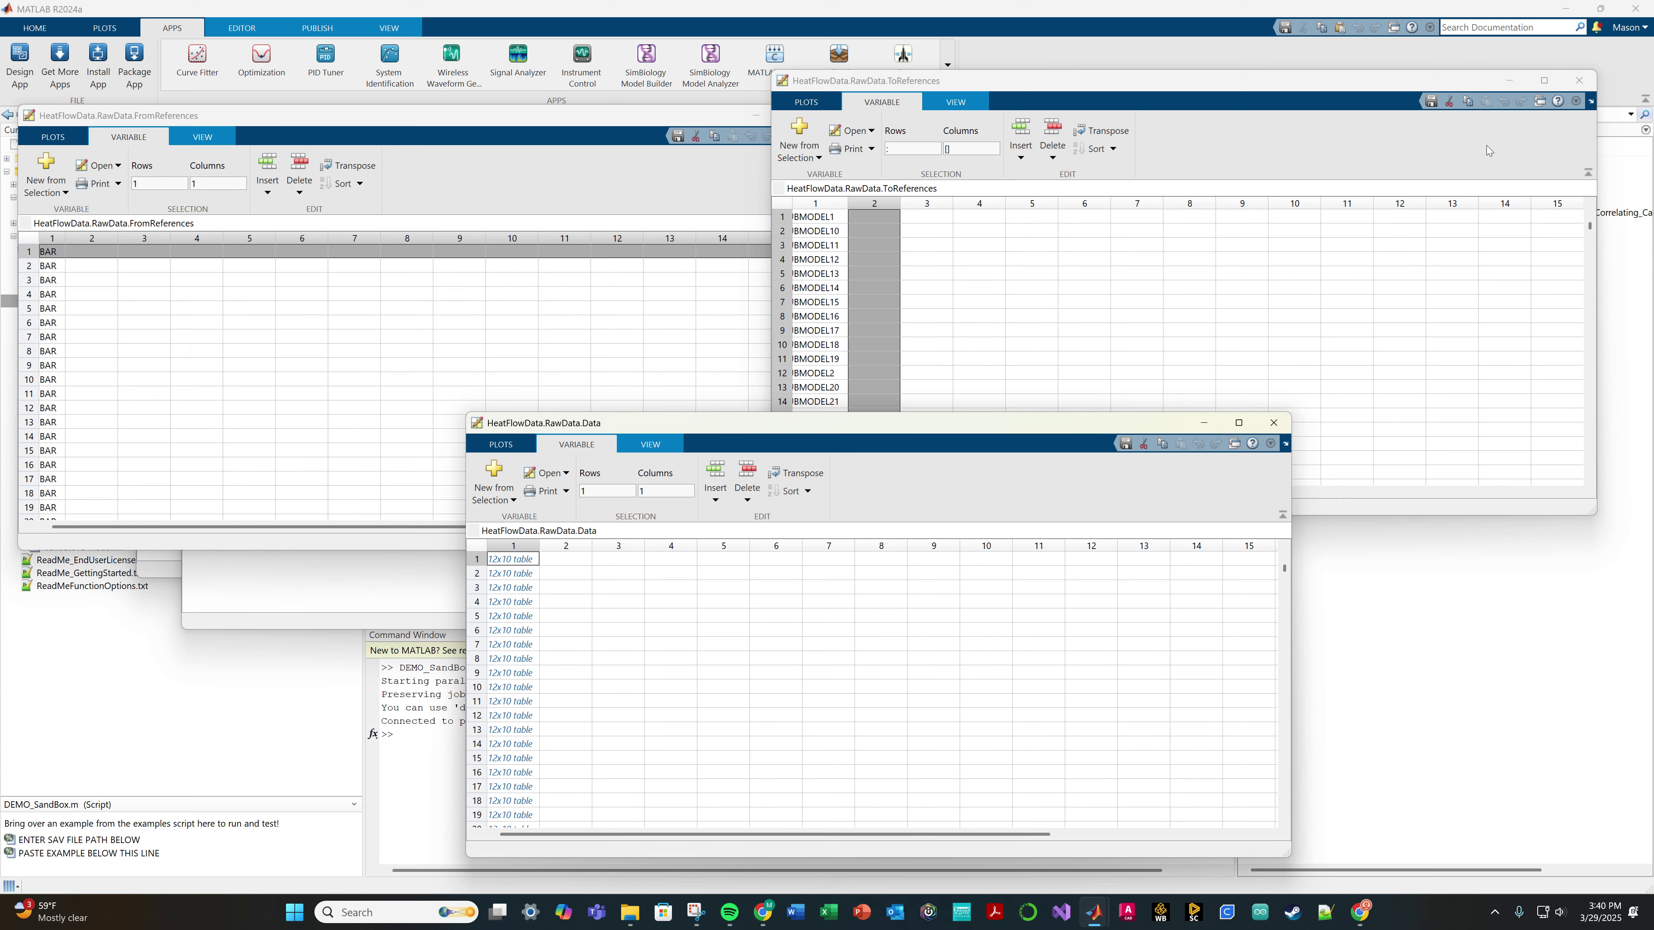
# - Close the ToReferences, FromReferences, Data and RawData windows, keeping the main HeatFlowData structure open
pyautogui.click(1580, 81)
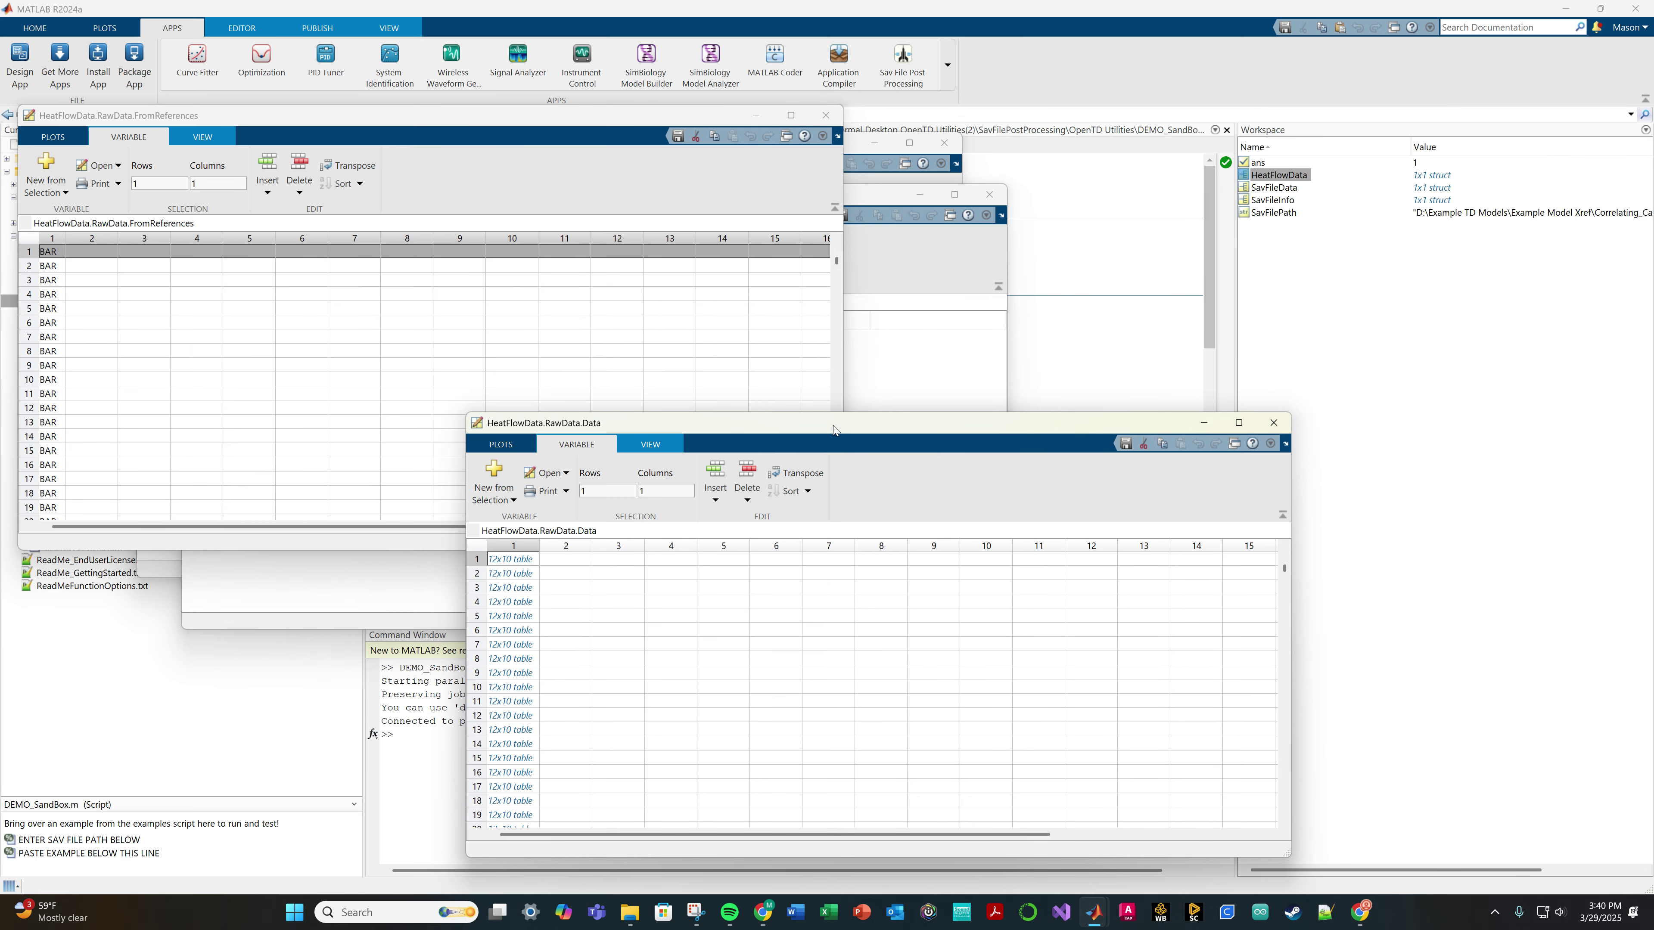
pyautogui.moveTo(367, 131); pyautogui.dragTo(730, 281)
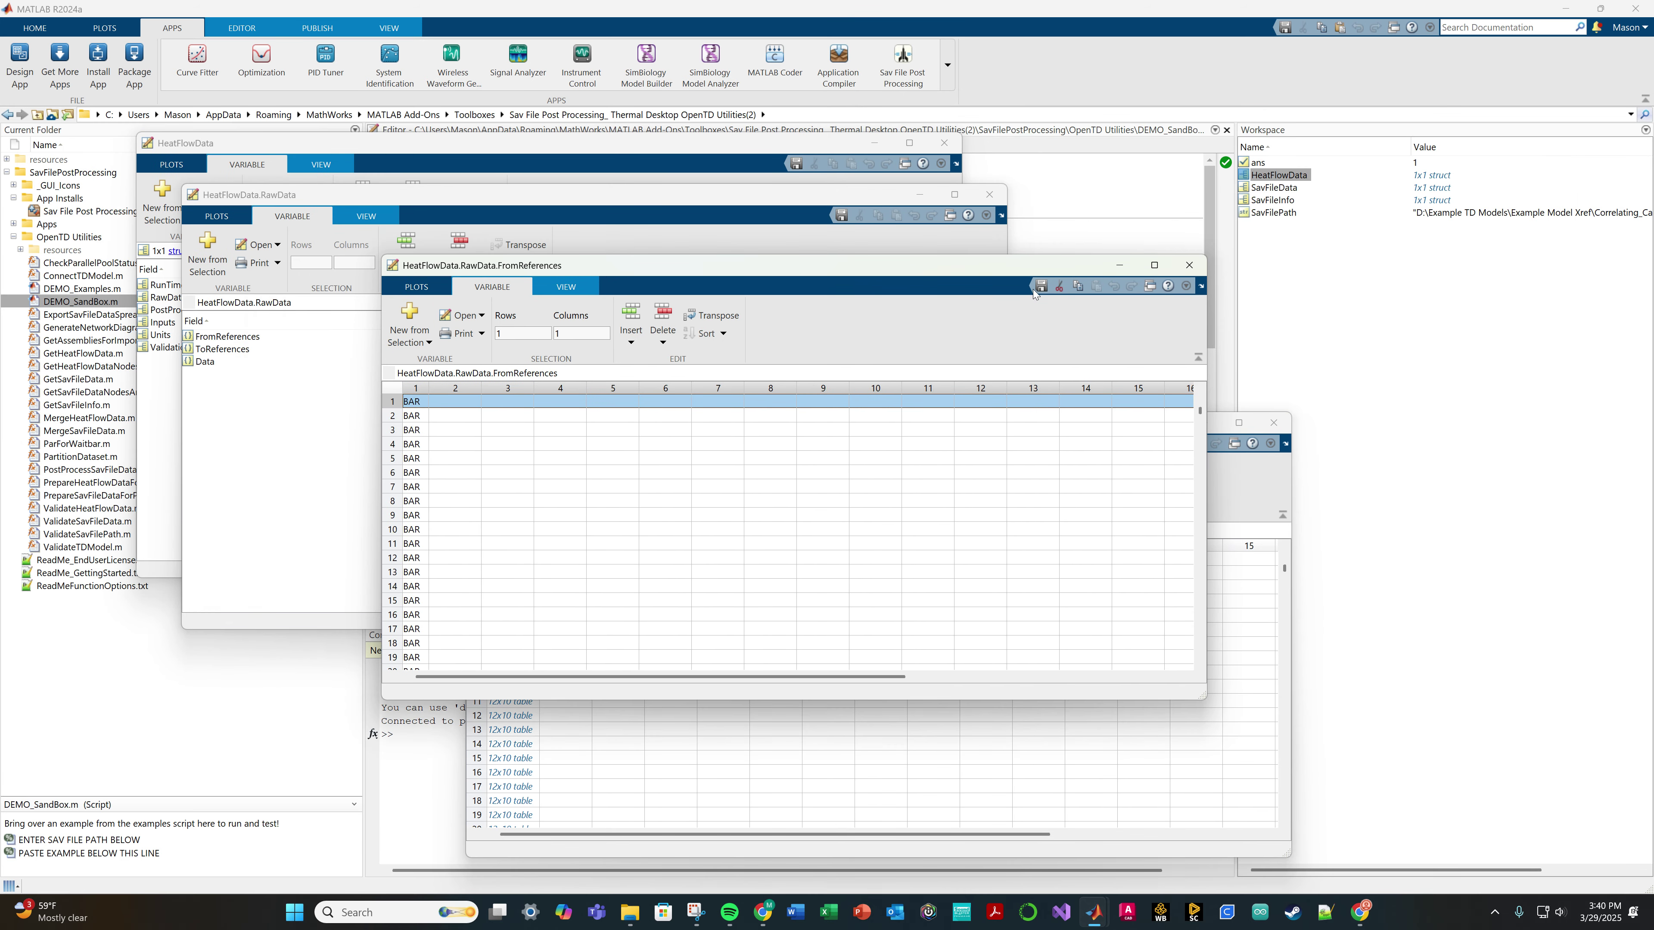
pyautogui.click(1189, 265)
pyautogui.moveTo(804, 431); pyautogui.dragTo(793, 424)
pyautogui.click(1264, 417)
pyautogui.click(989, 195)
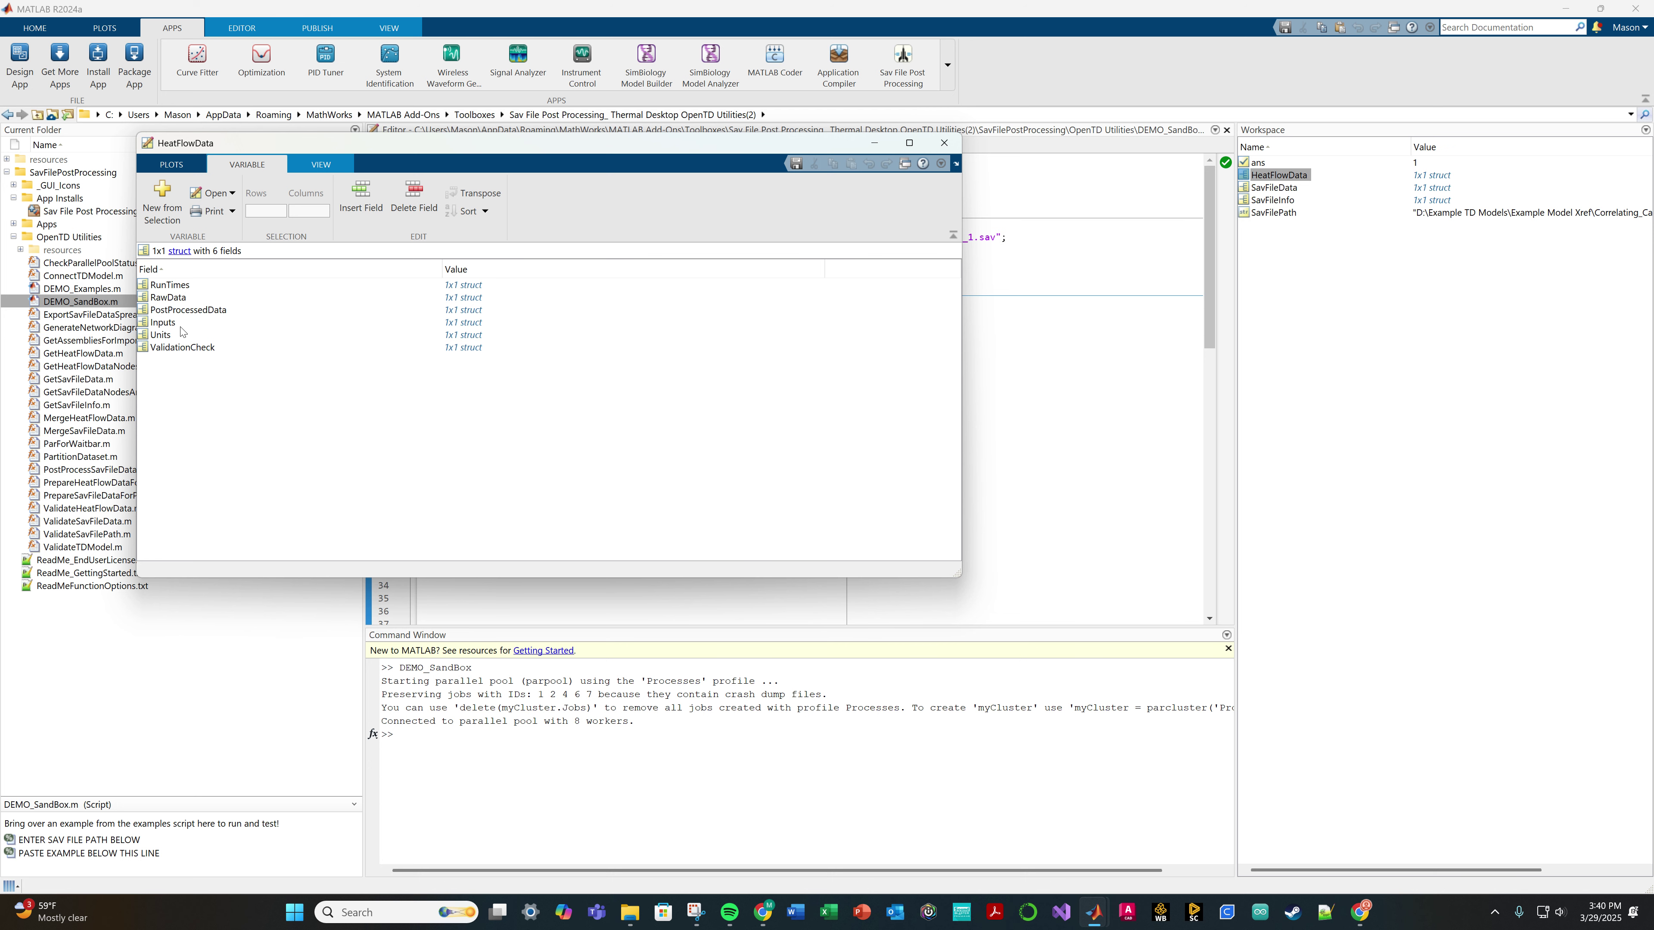
# - Open the PostProcessedData field of HeatFlowData, then its Data and Times fields, arranging the windows so each is accessible
pyautogui.click(173, 311)
pyautogui.doubleClick(173, 311)
pyautogui.moveTo(449, 241); pyautogui.dragTo(873, 231)
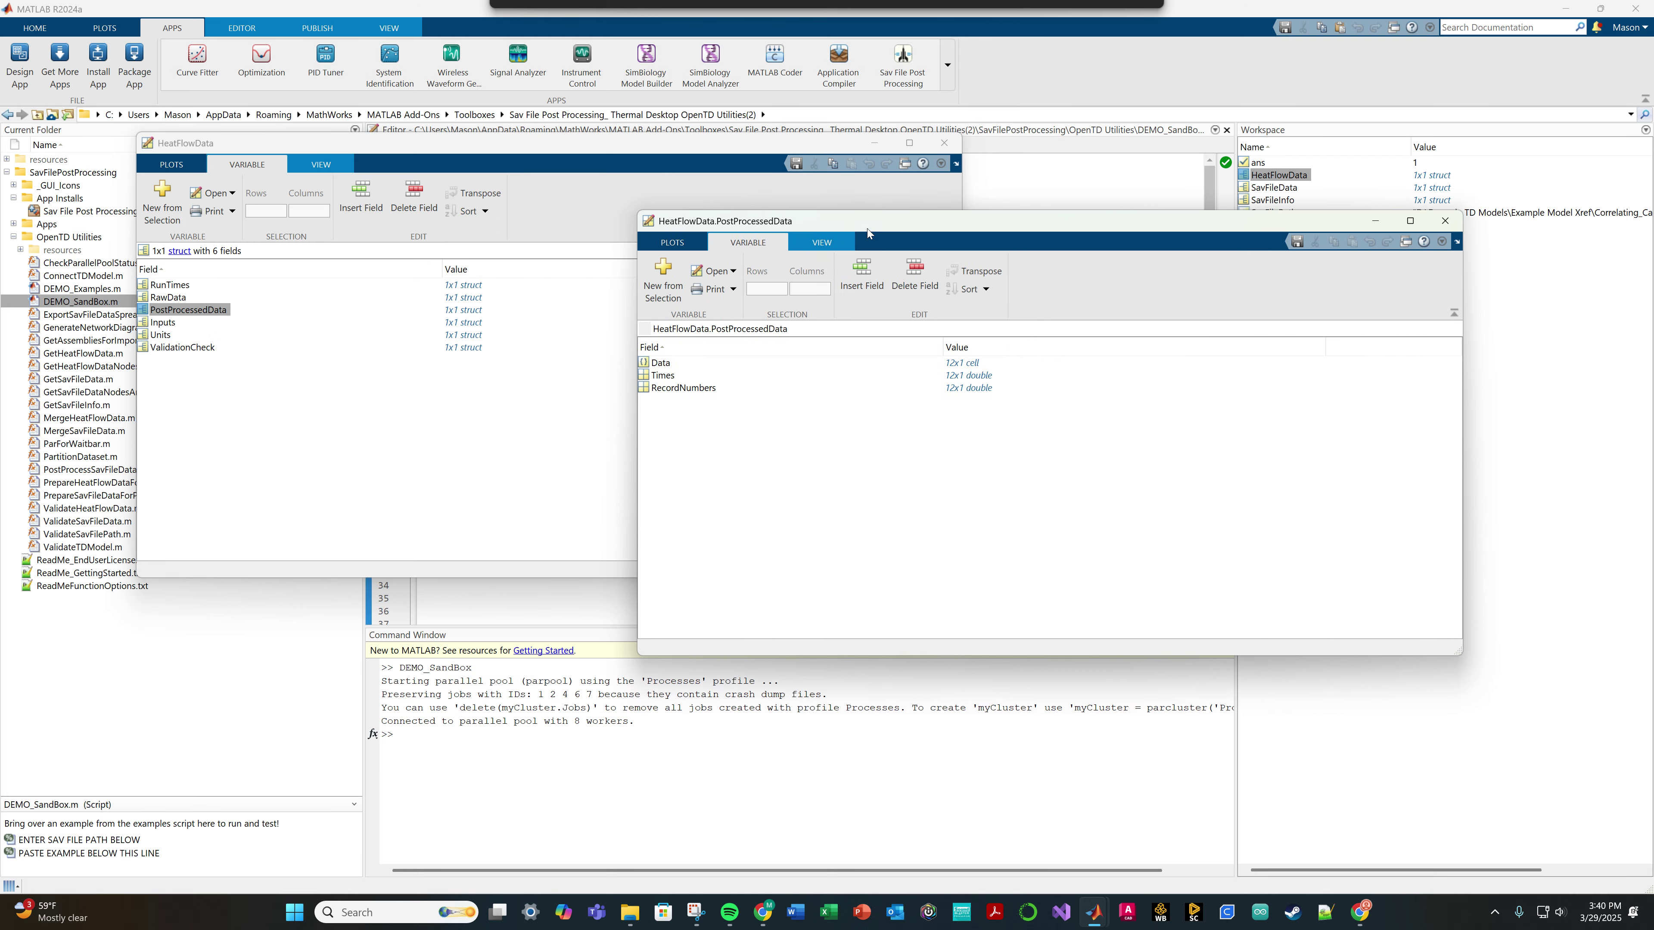
pyautogui.doubleClick(674, 366)
pyautogui.moveTo(597, 243); pyautogui.dragTo(1317, 339)
pyautogui.click(672, 377)
pyautogui.doubleClick(674, 375)
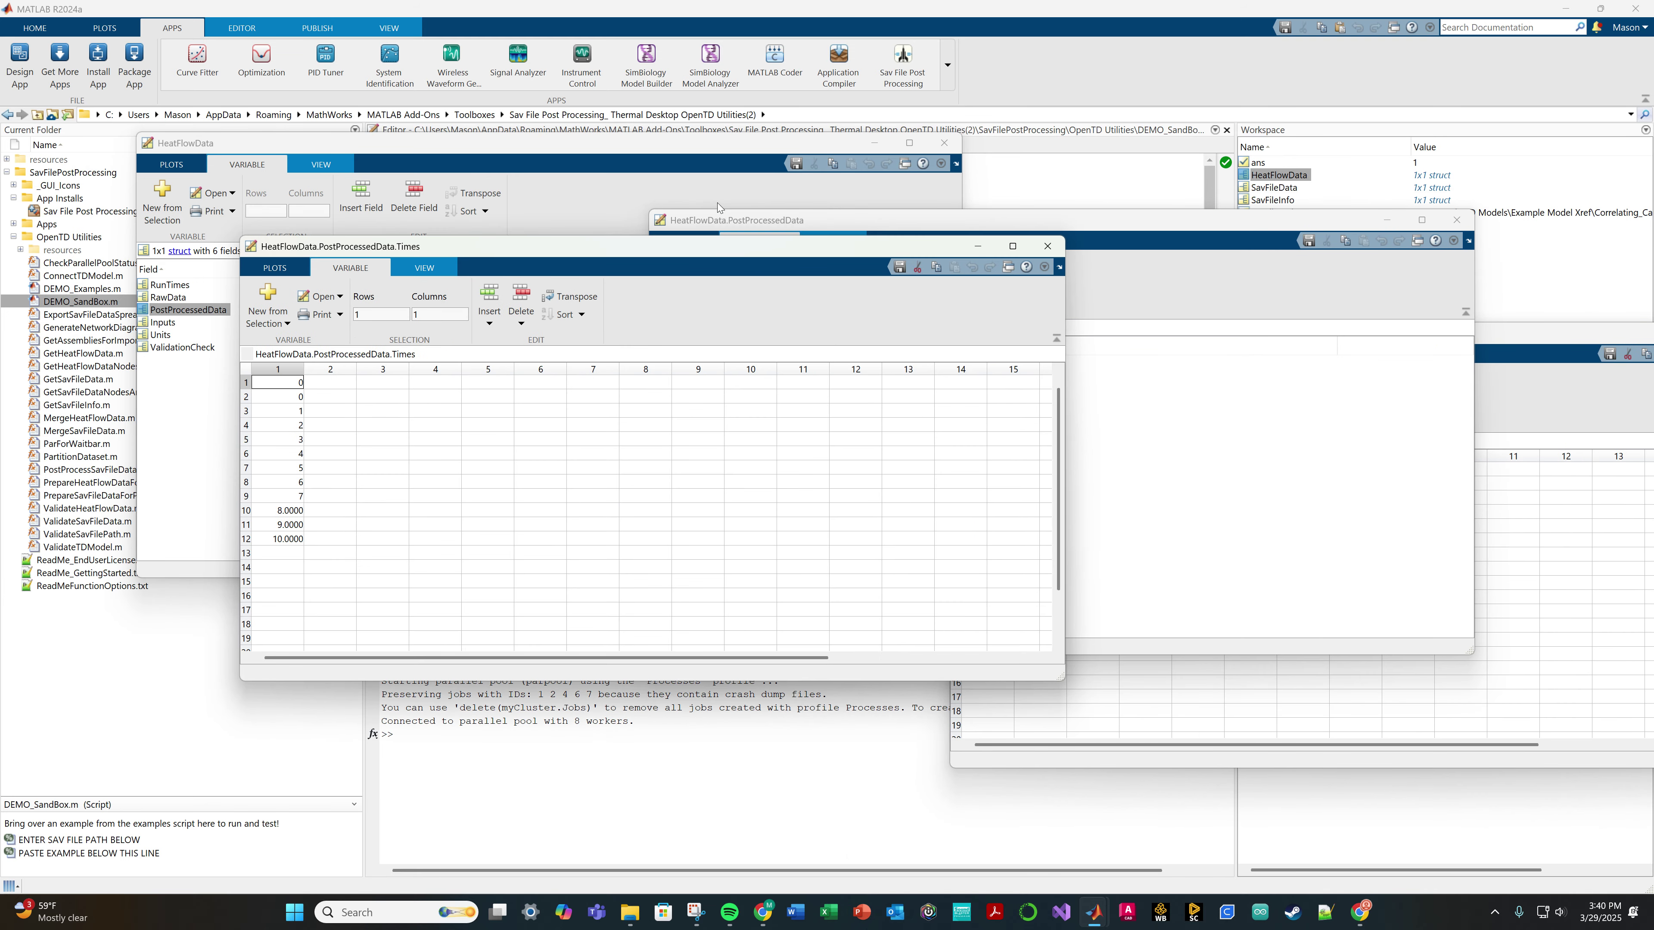